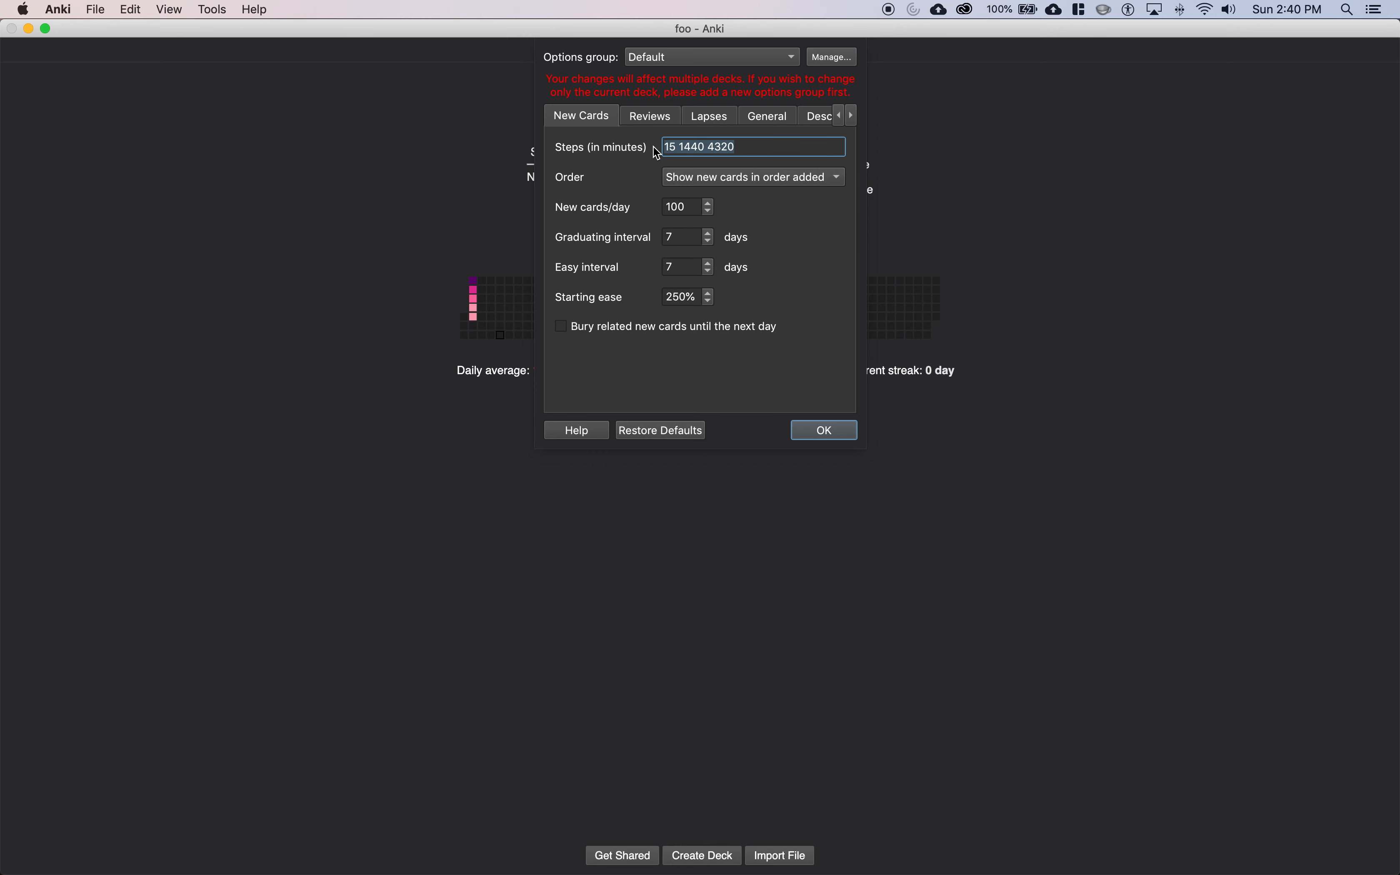
# Review the new-card learning steps in the Default options group and close the deck options.
pyautogui.click(686, 236)
pyautogui.moveTo(769, 153); pyautogui.dragTo(651, 147)
pyautogui.moveTo(775, 147); pyautogui.dragTo(647, 157)
pyautogui.click(774, 147)
pyautogui.moveTo(771, 148); pyautogui.dragTo(560, 152)
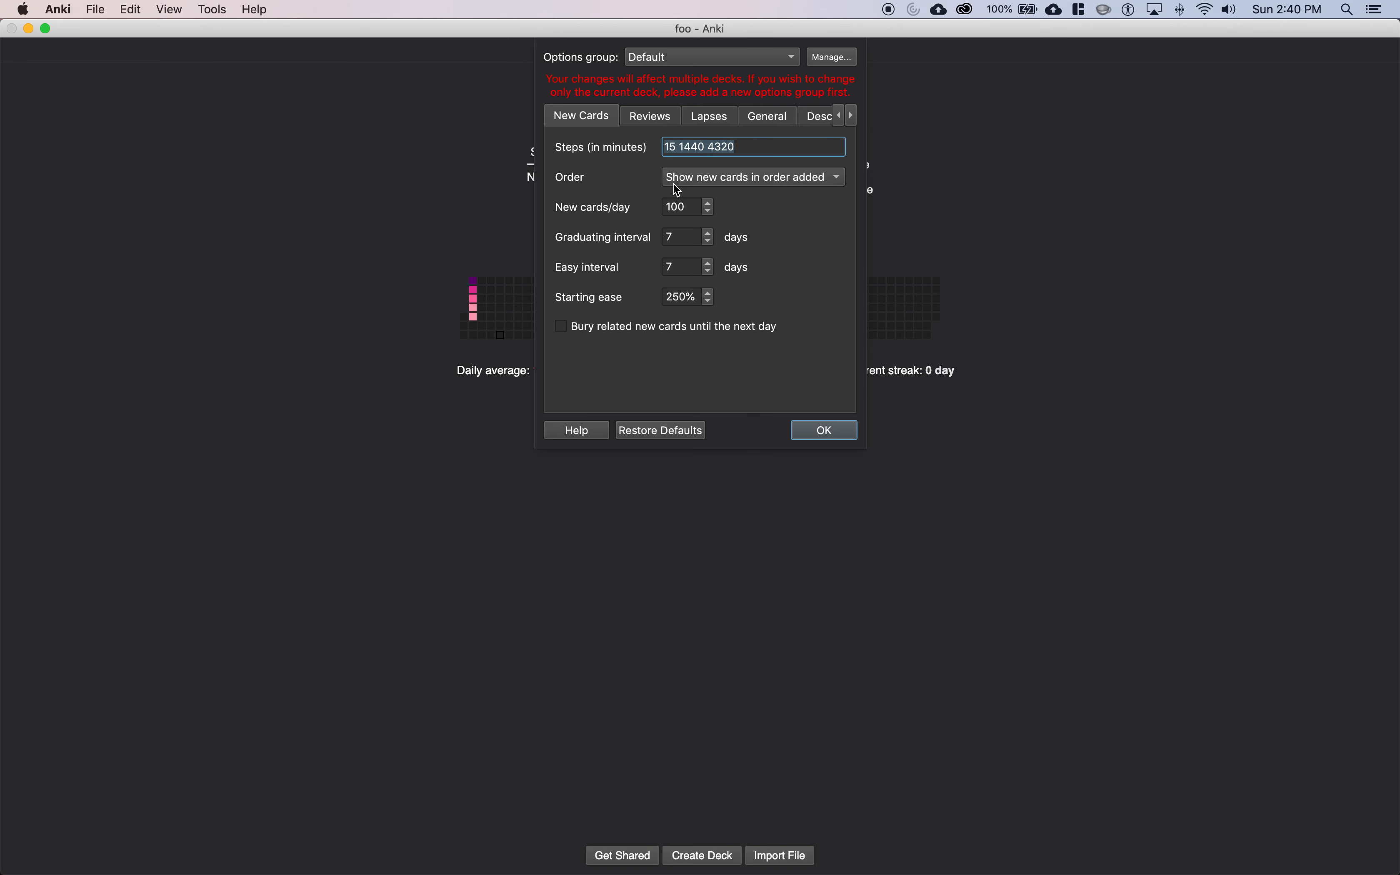
pyautogui.click(821, 438)
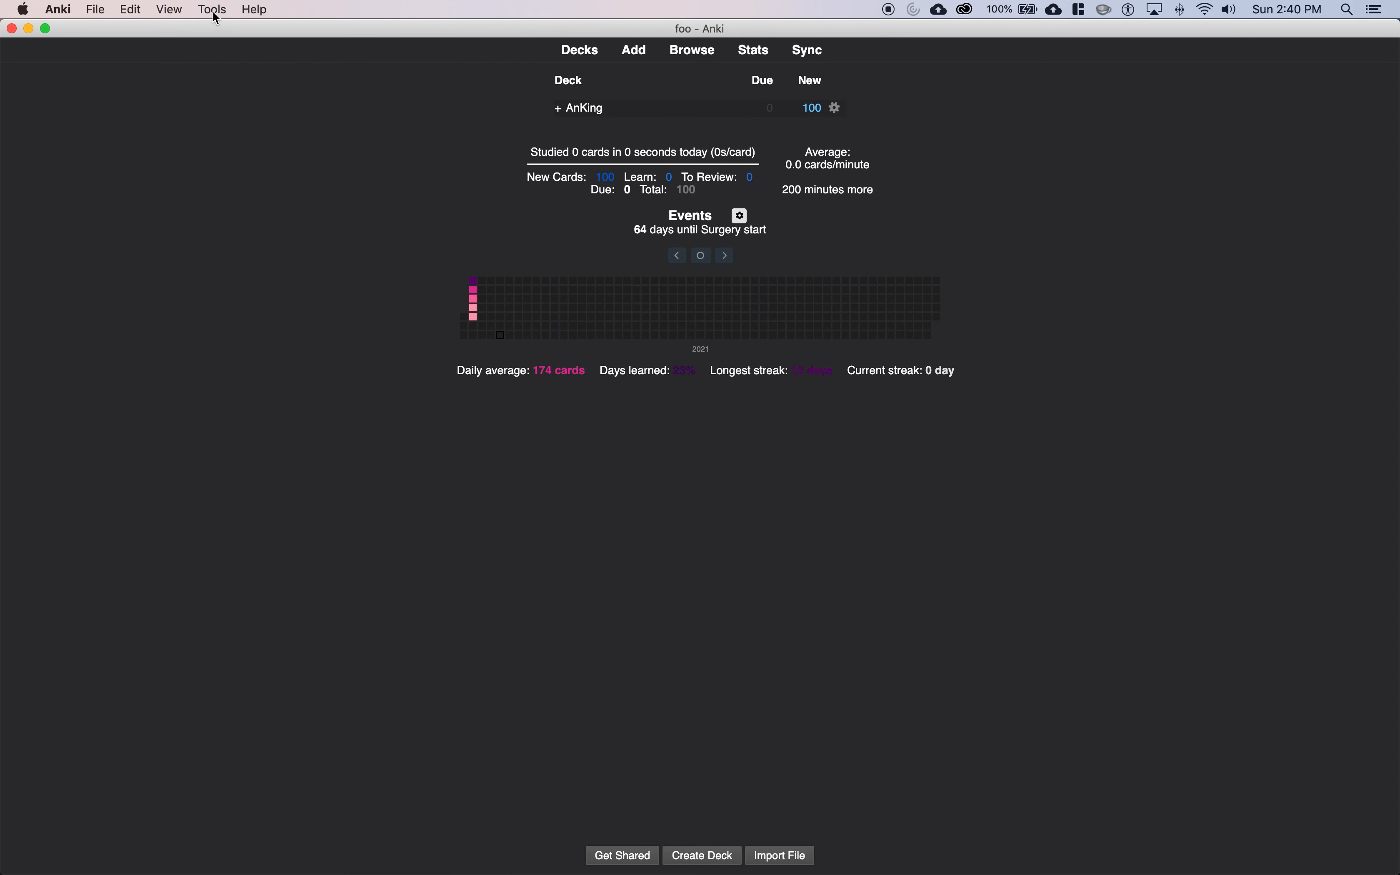
# Look through the installed add-ons for Hierarchical Tags 2 and close the add-ons list.
pyautogui.click(213, 10)
pyautogui.click(249, 136)
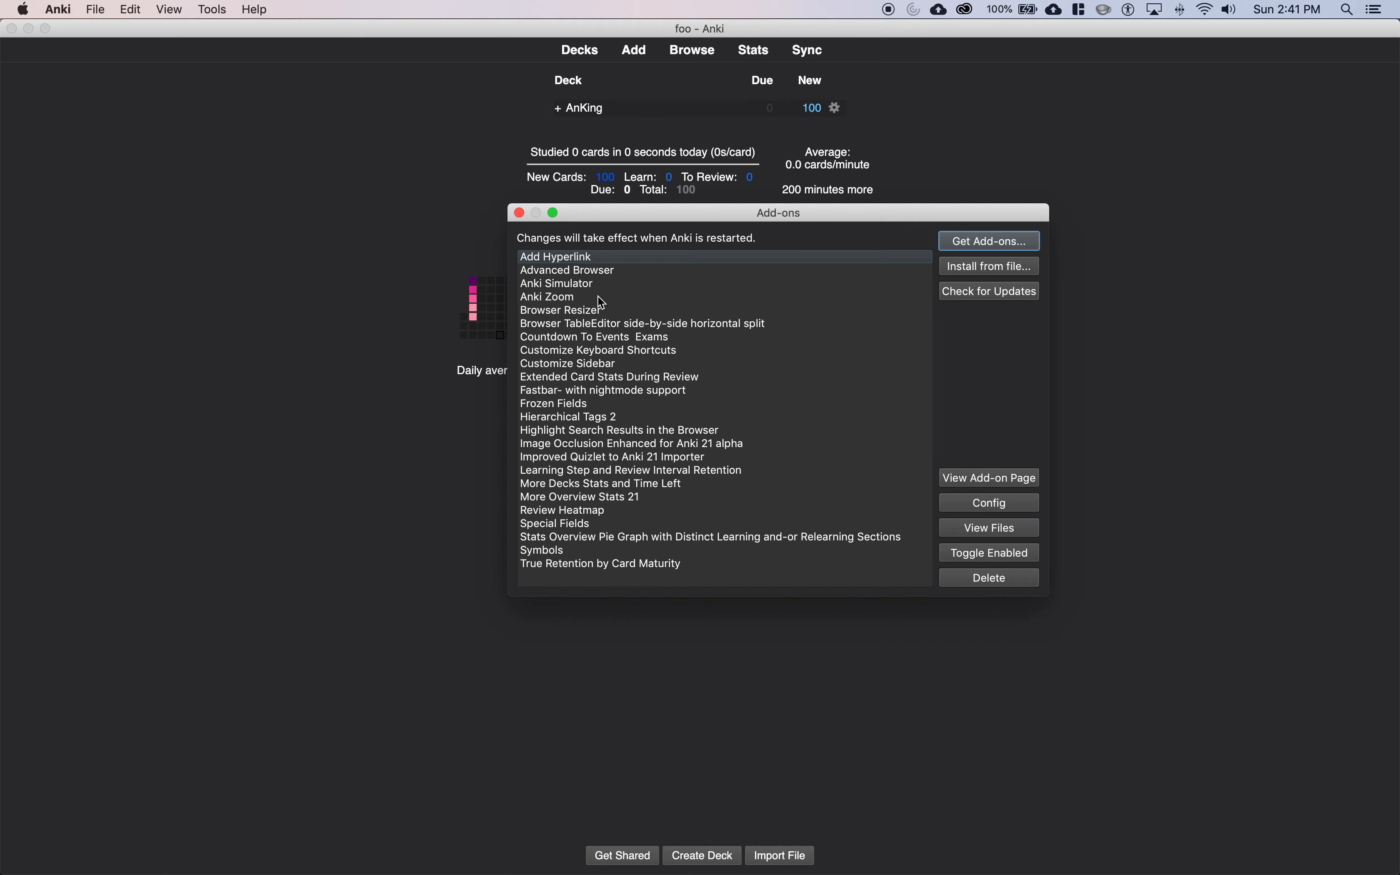
pyautogui.click(572, 418)
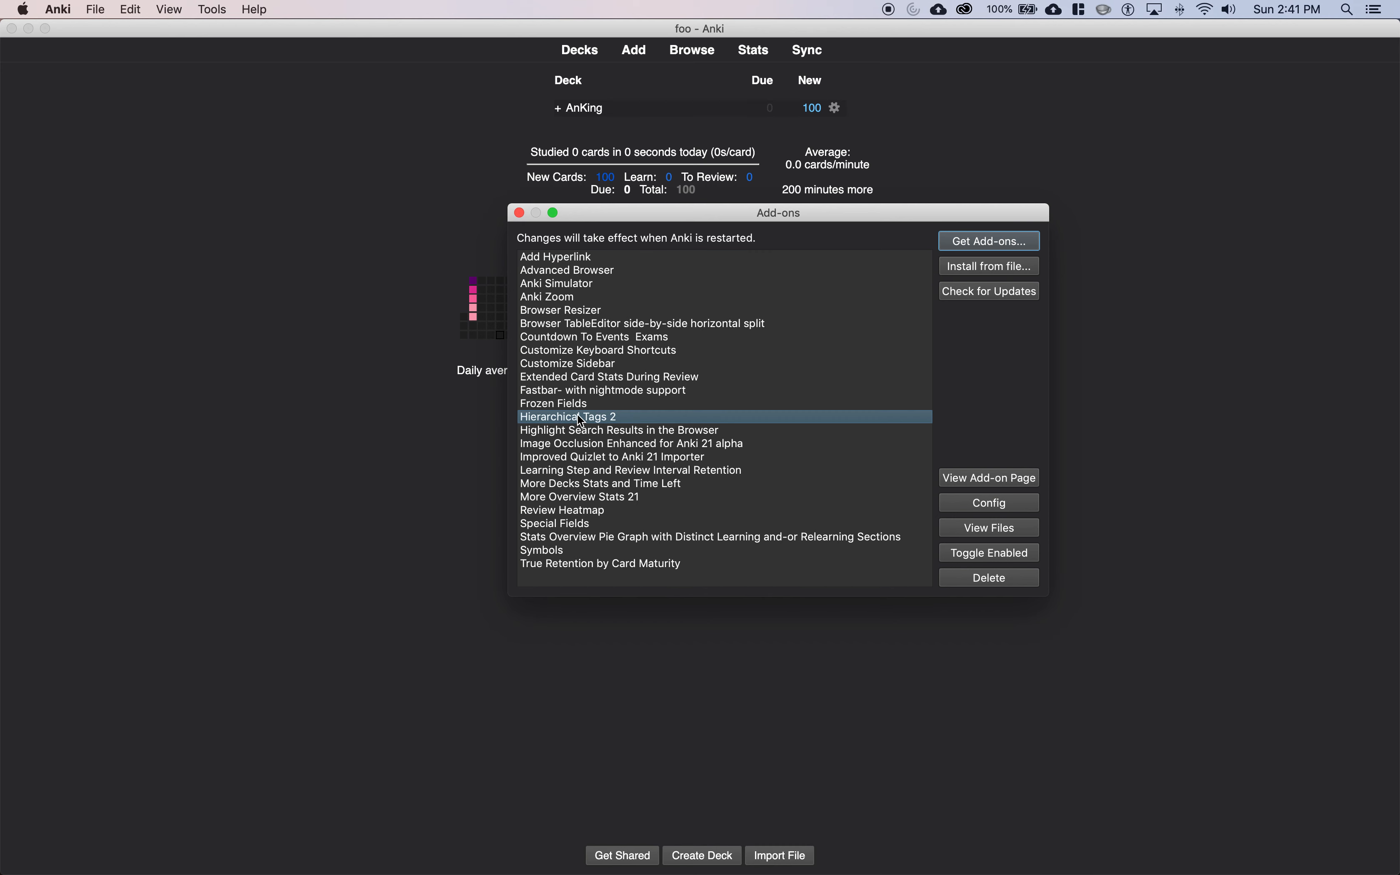
pyautogui.click(520, 213)
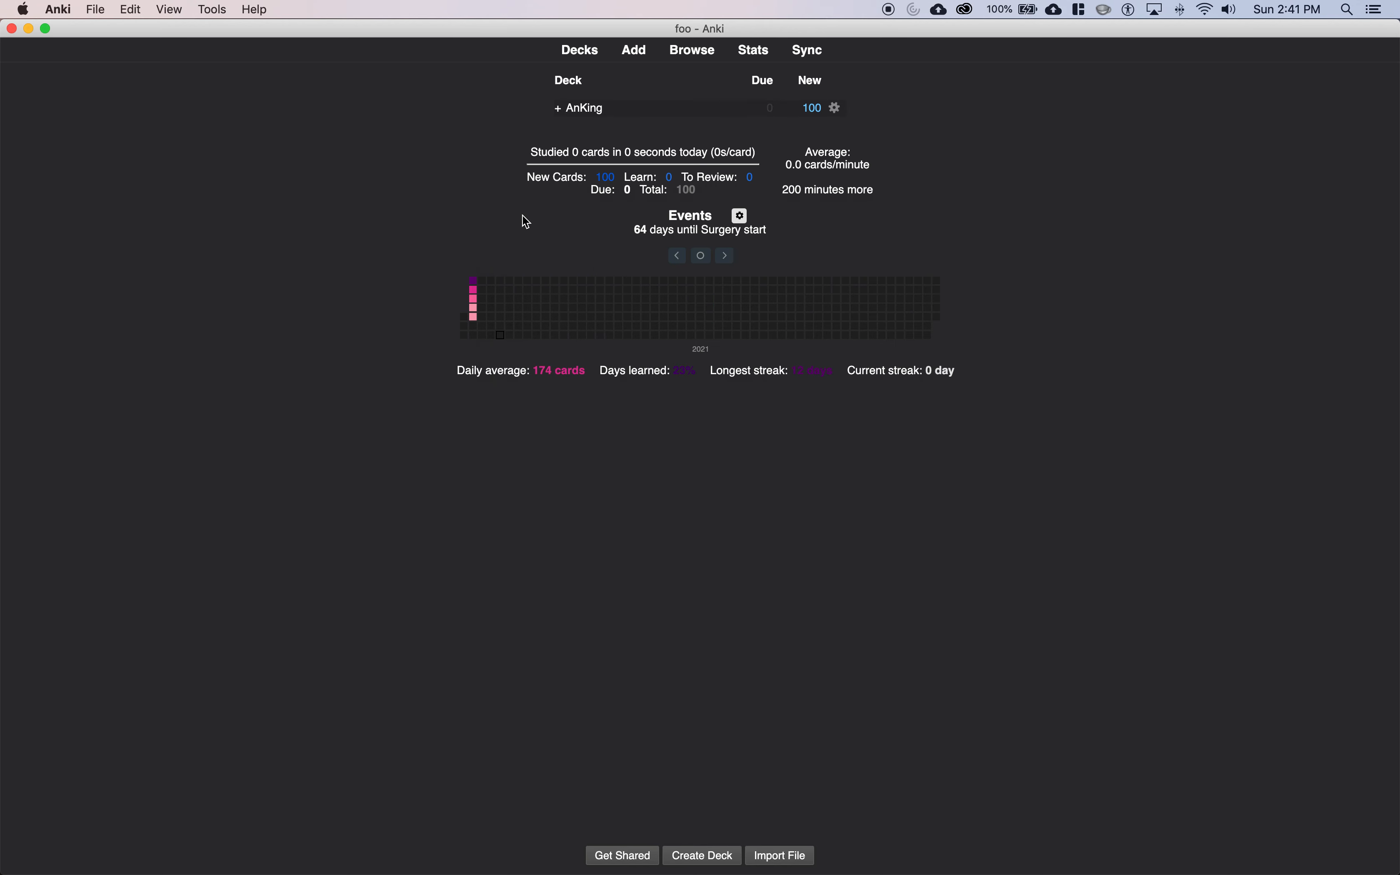
# Expand the AnKing deck to view its subdecks and collapse it again.
pyautogui.click(559, 109)
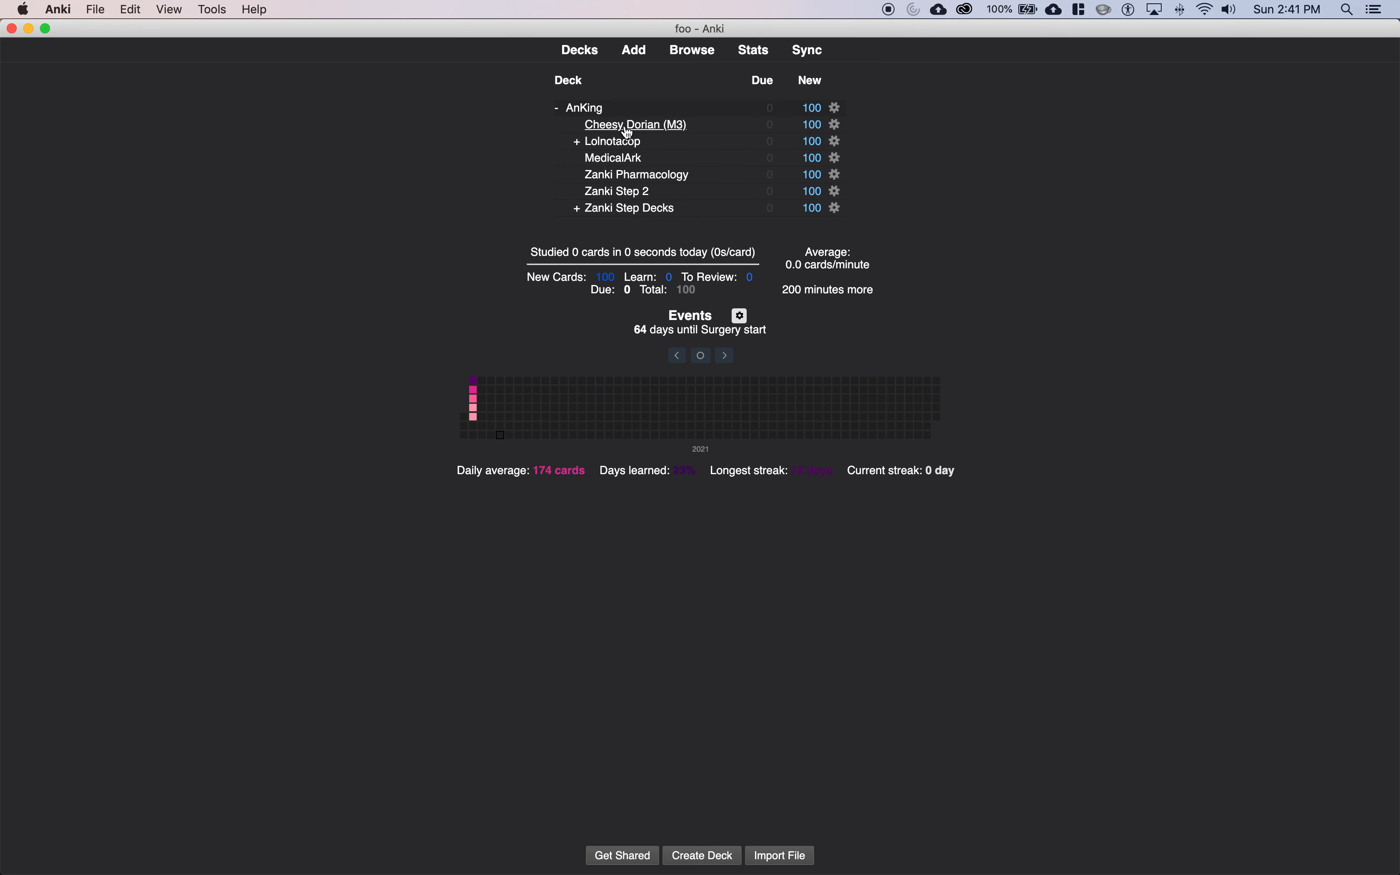
pyautogui.click(558, 108)
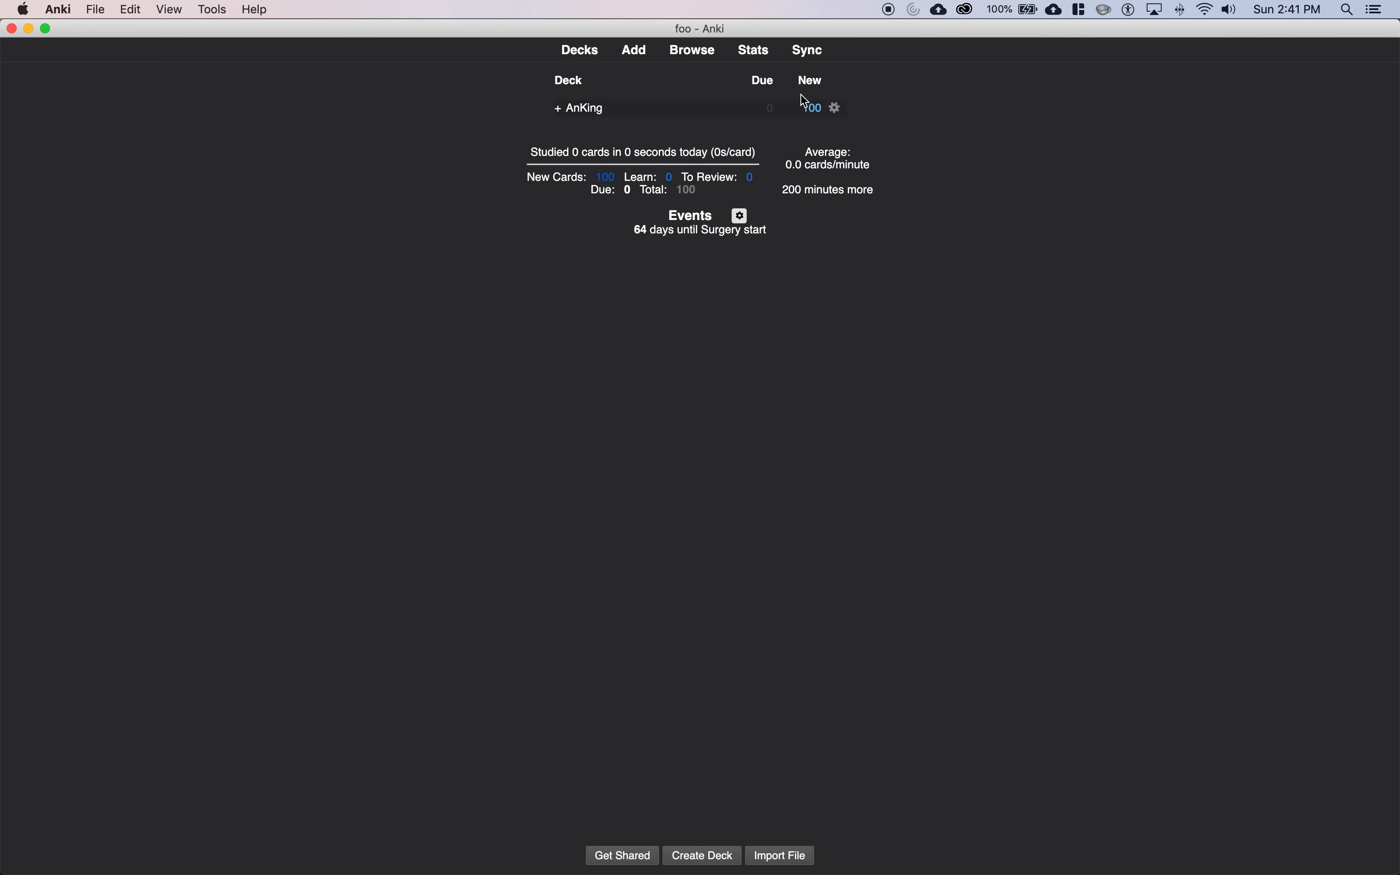
# Browse the cards of the AnKing deck and suspend all of them.
pyautogui.click(696, 51)
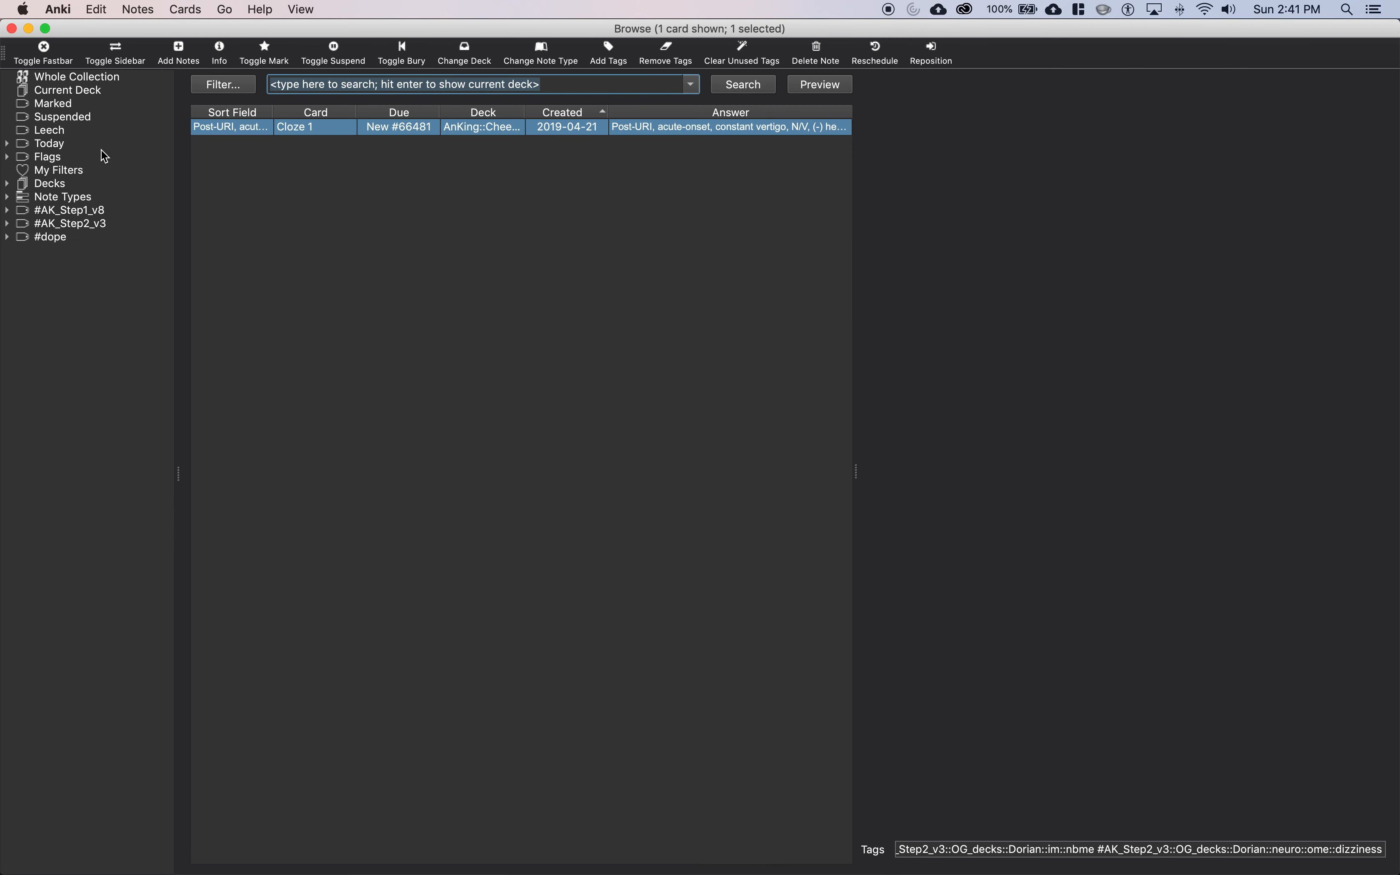
pyautogui.click(7, 184)
pyautogui.click(58, 197)
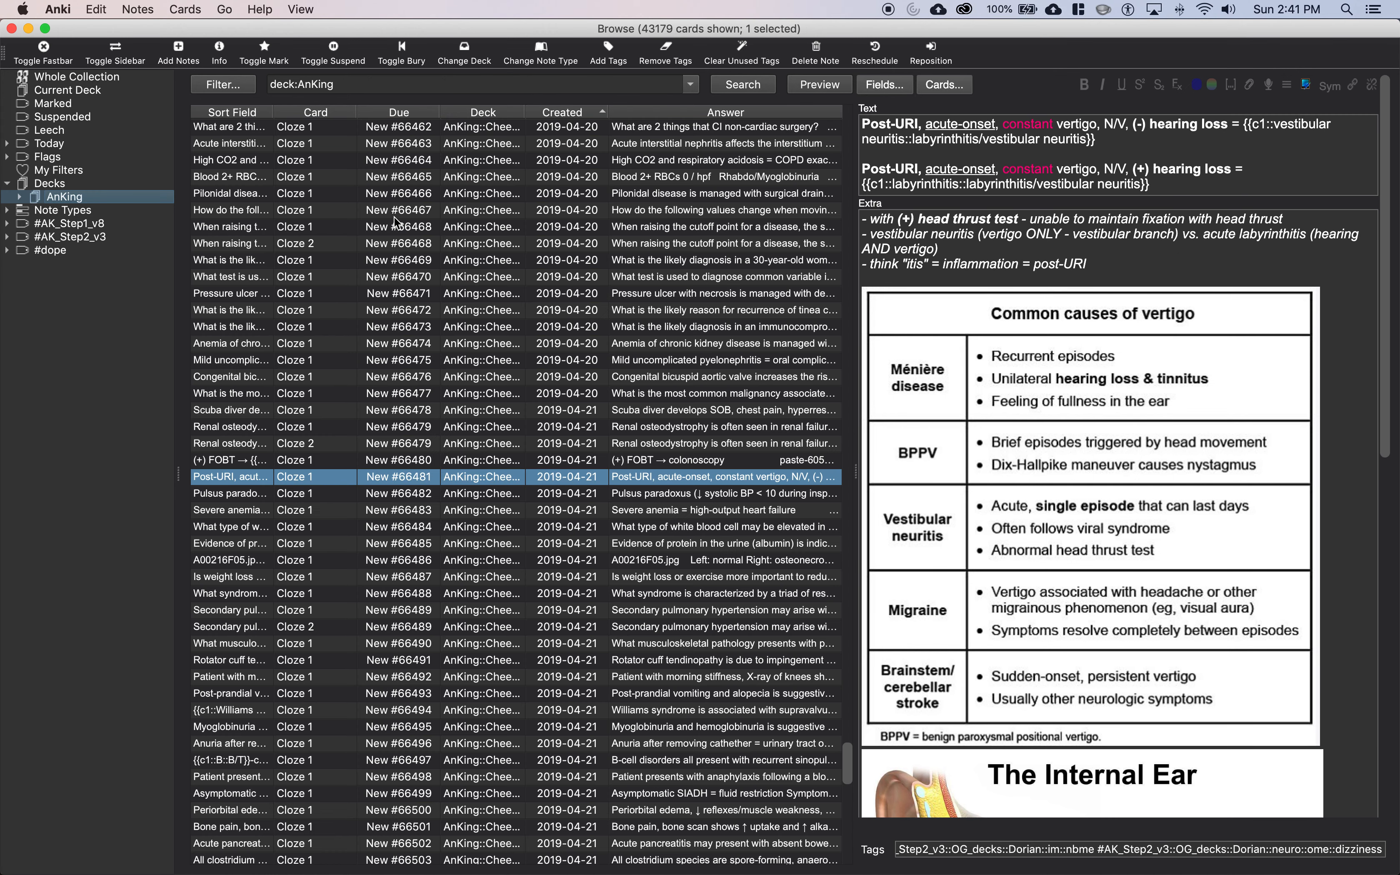
pyautogui.click(504, 228)
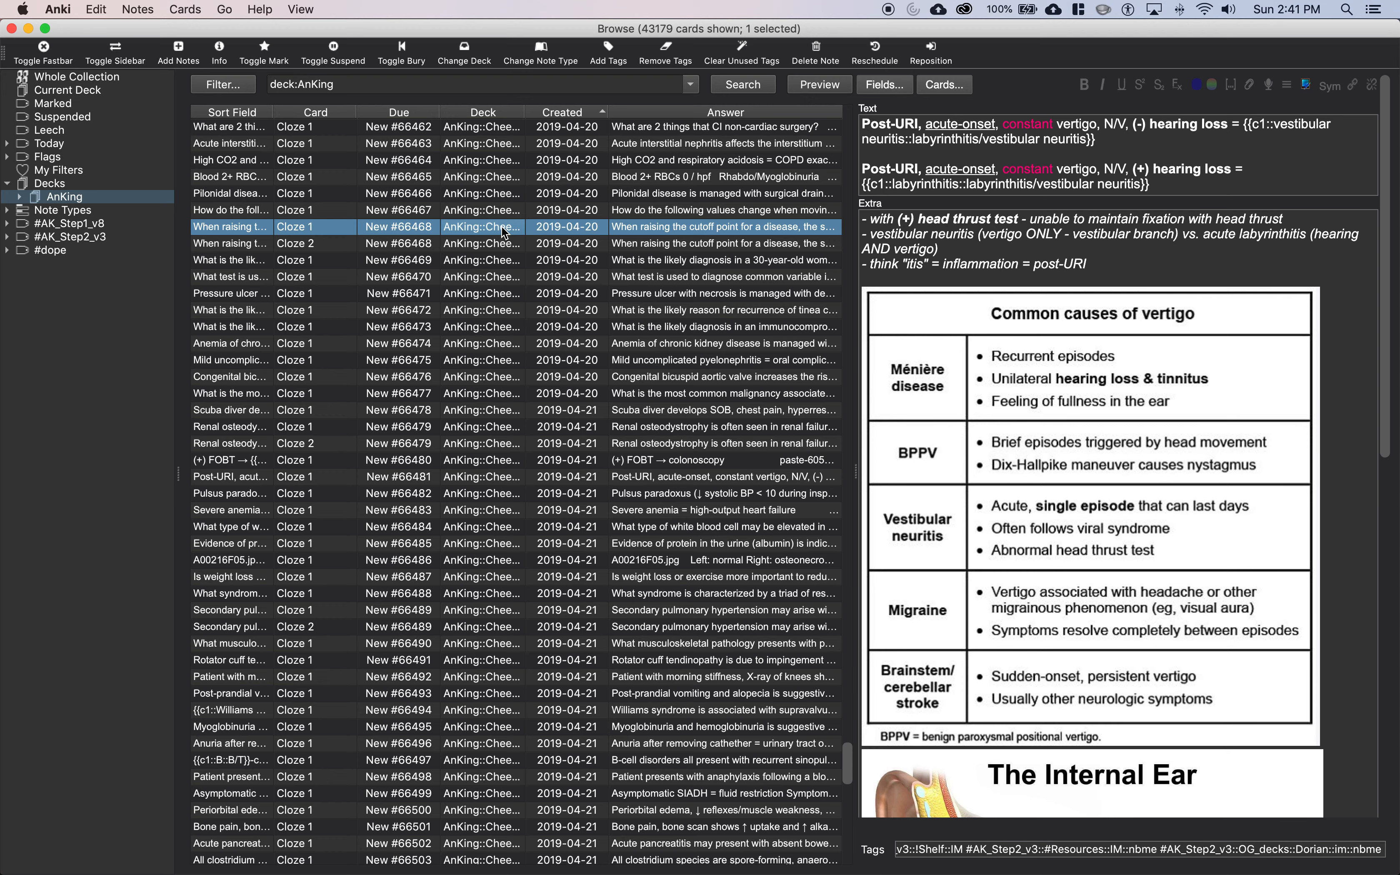
pyautogui.press('super+a')
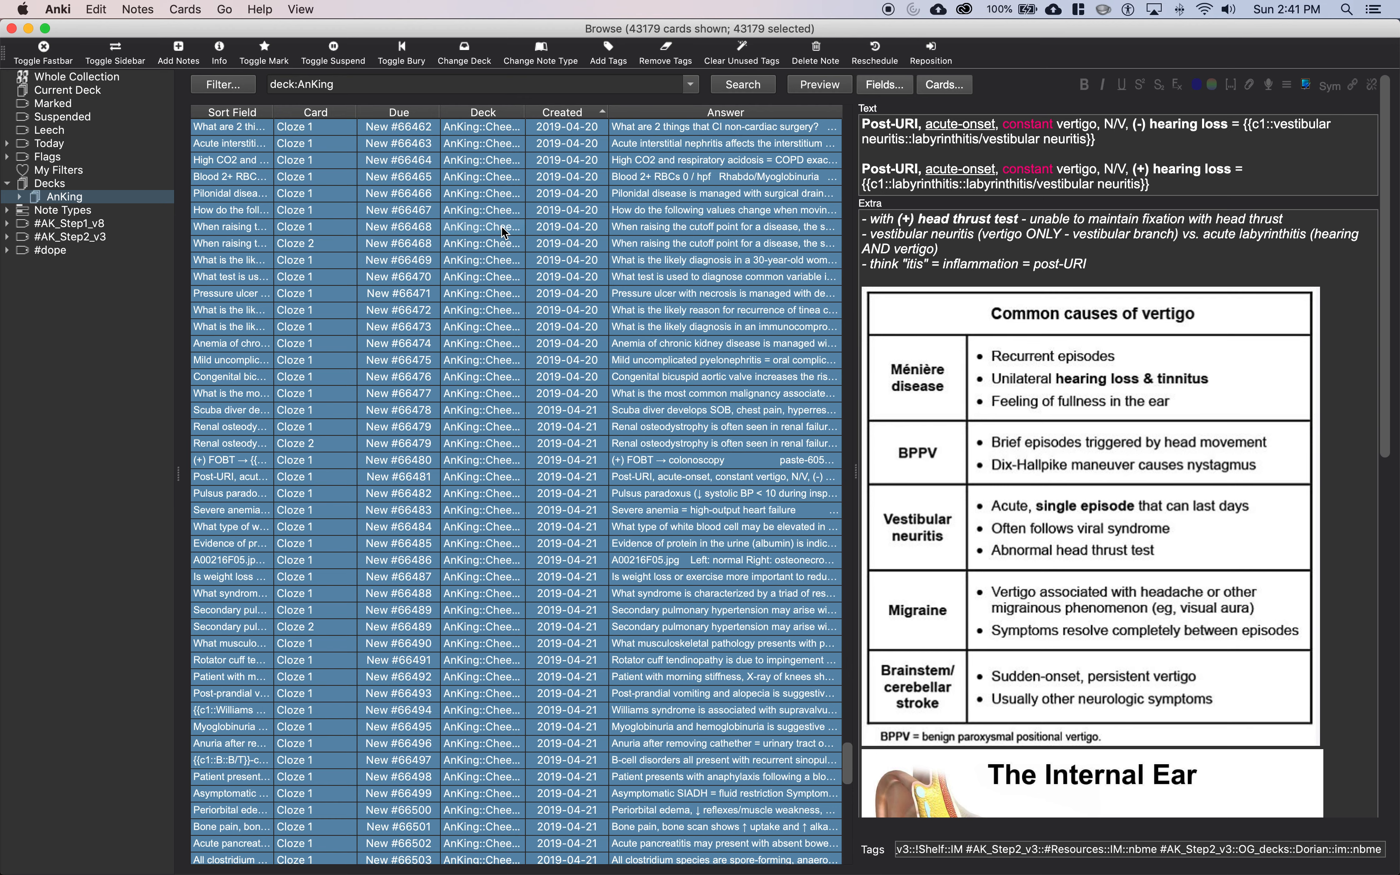
pyautogui.press('super+j')
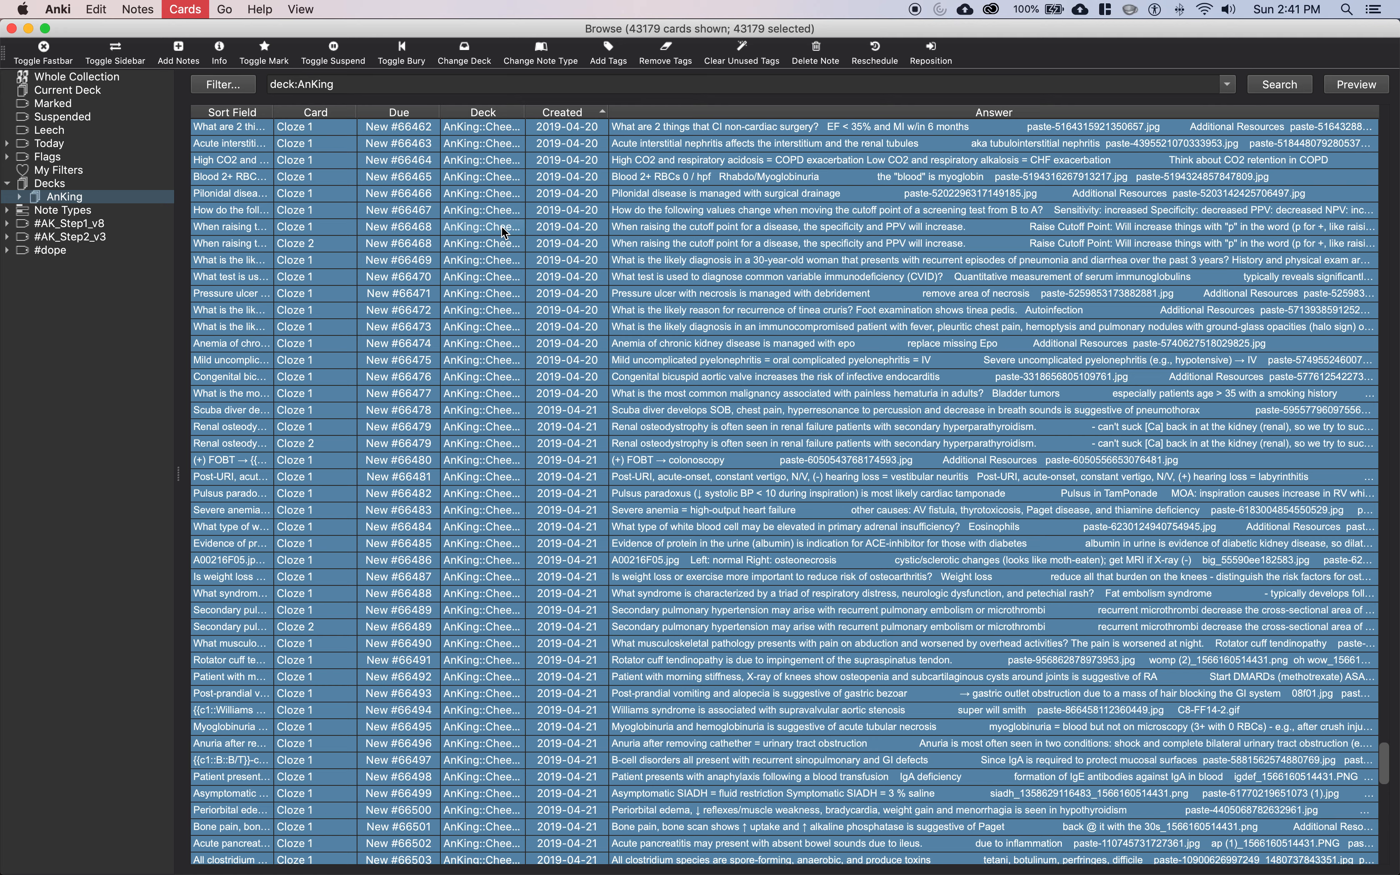
pyautogui.click(504, 232)
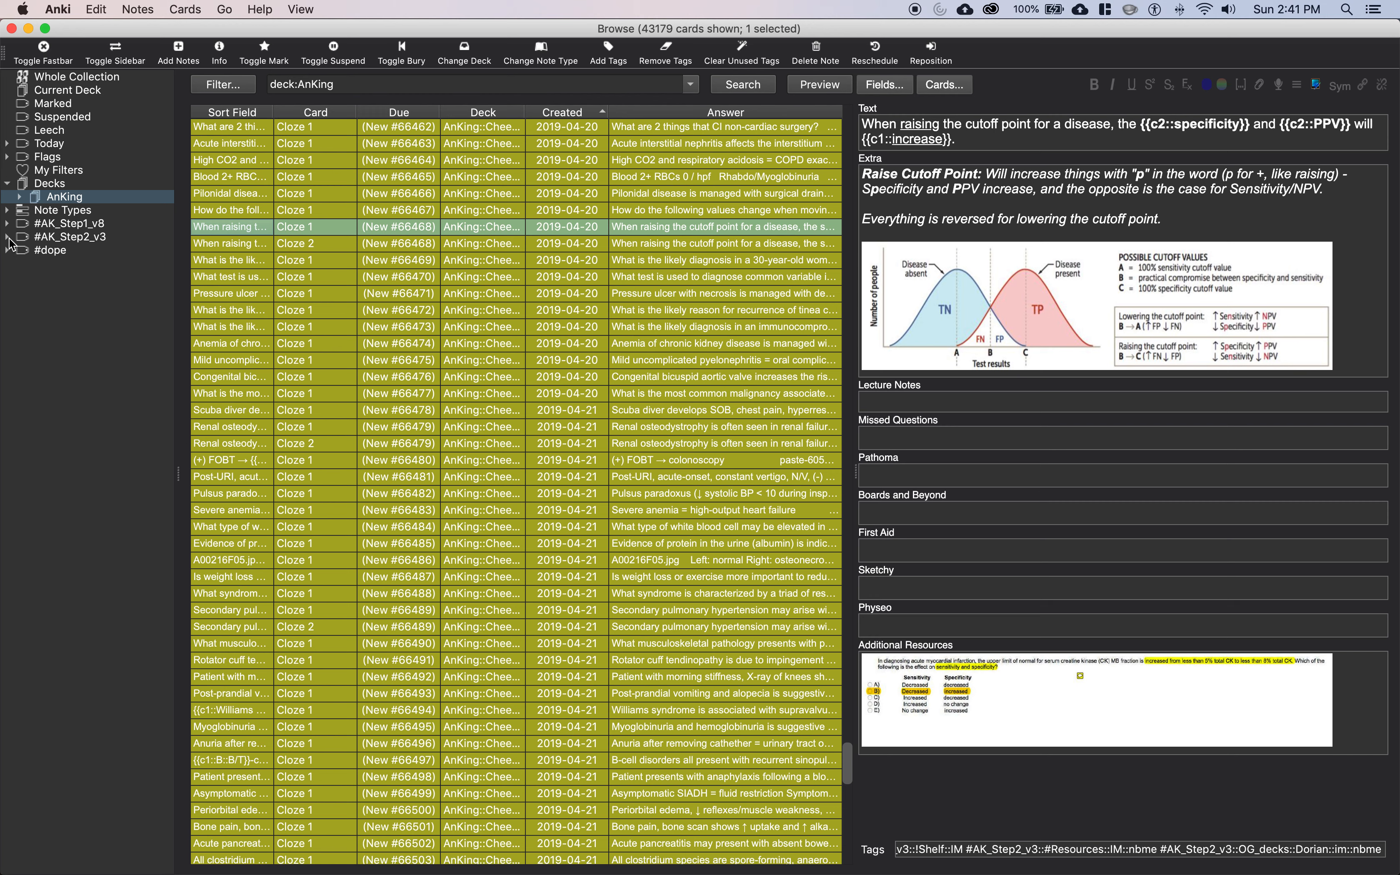
# Filter the browser to the no_dupes tag under #AK_Step2_v3, !Shelf, Neuro.
pyautogui.click(72, 242)
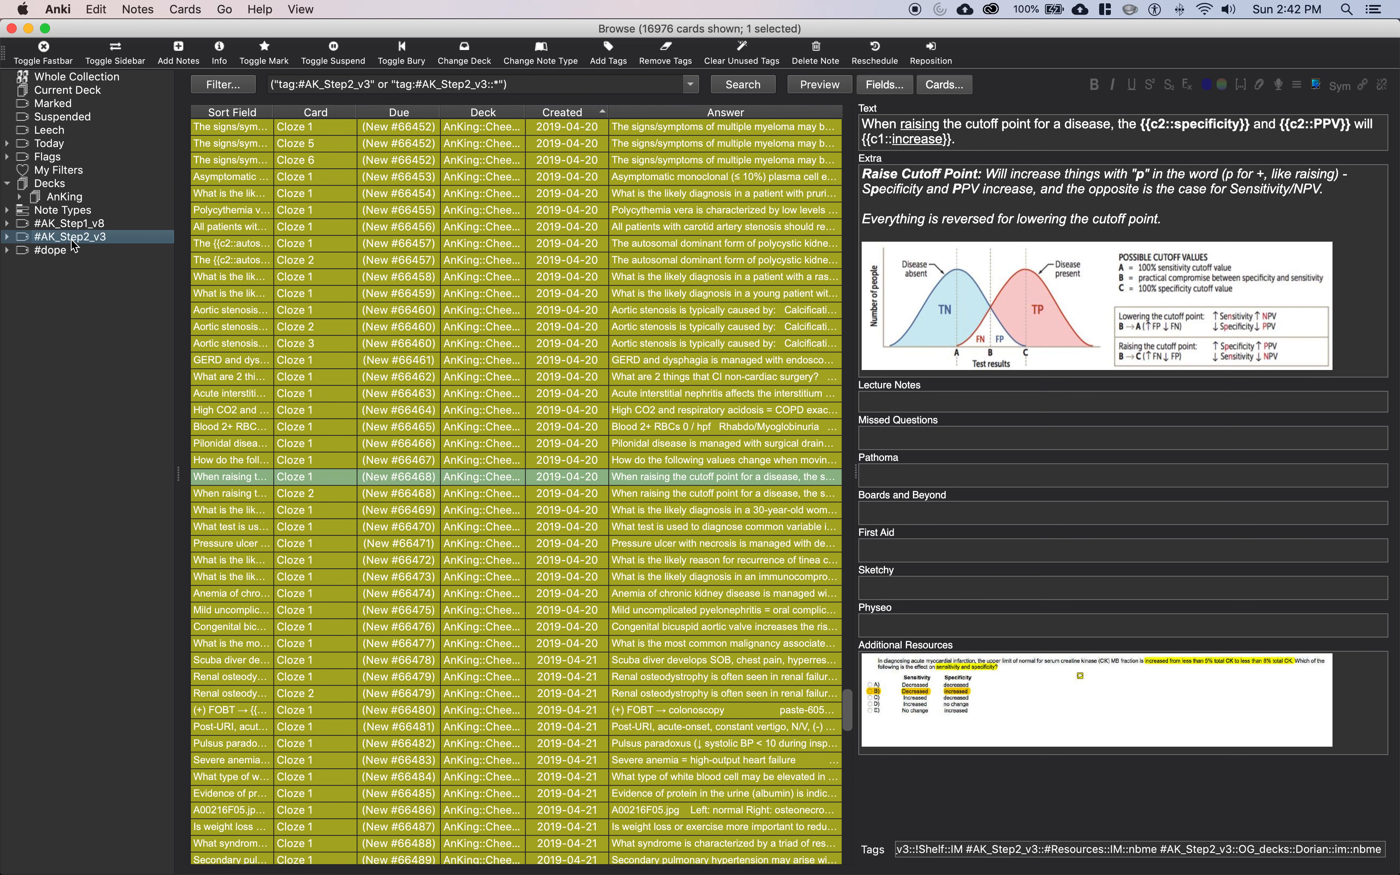
pyautogui.click(8, 237)
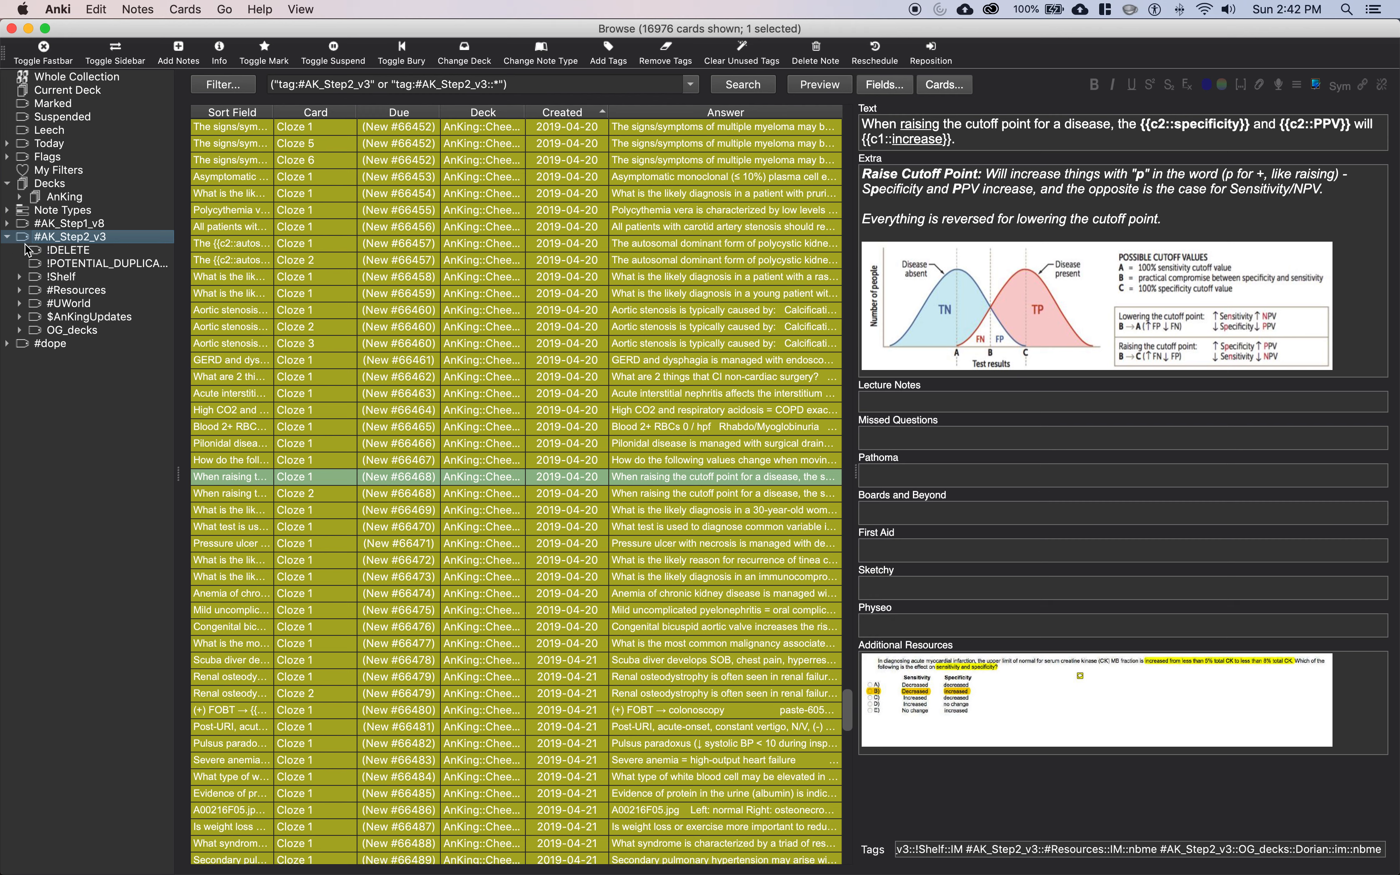
pyautogui.click(20, 278)
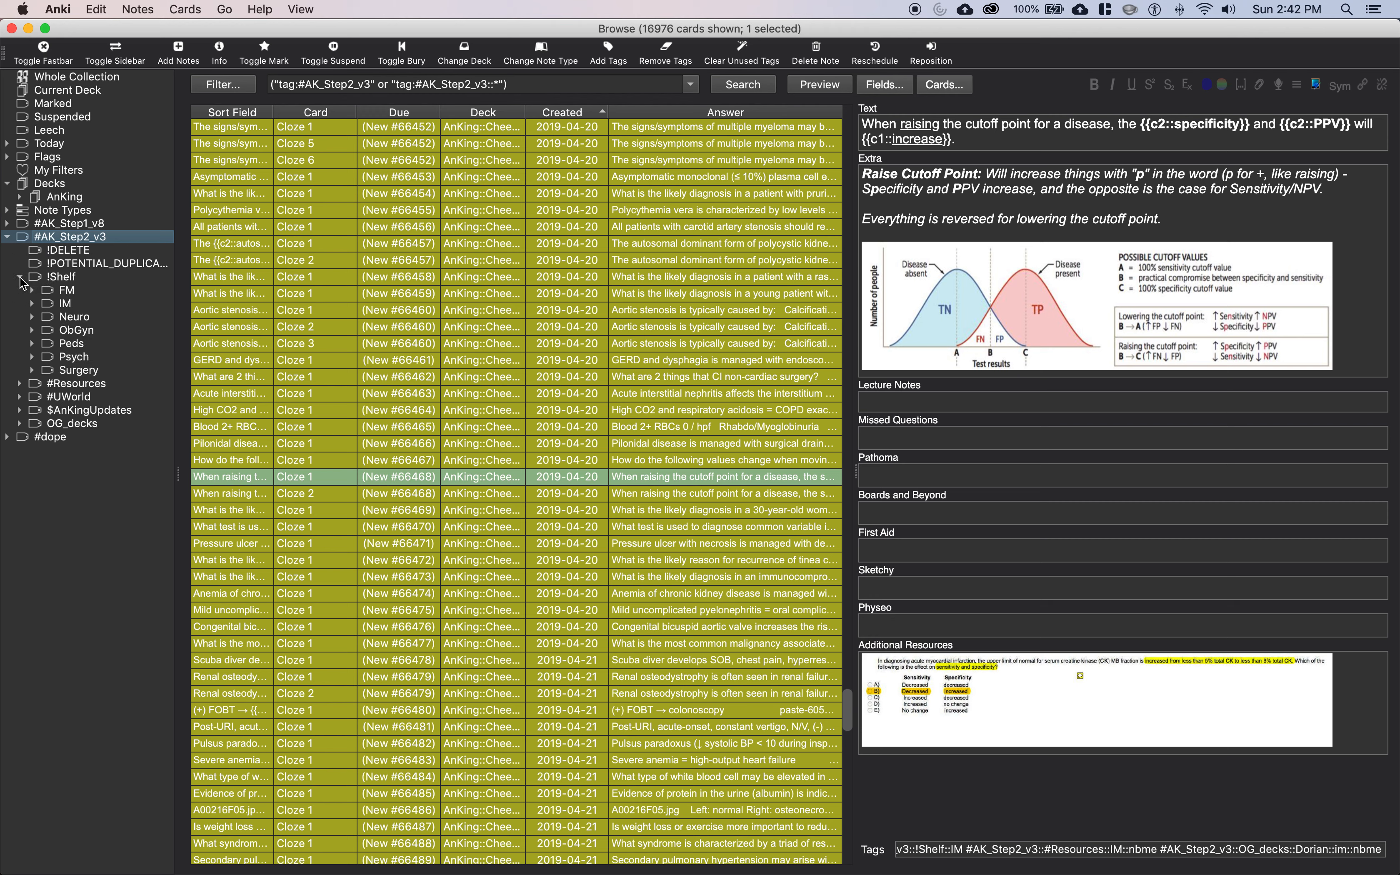
pyautogui.click(32, 317)
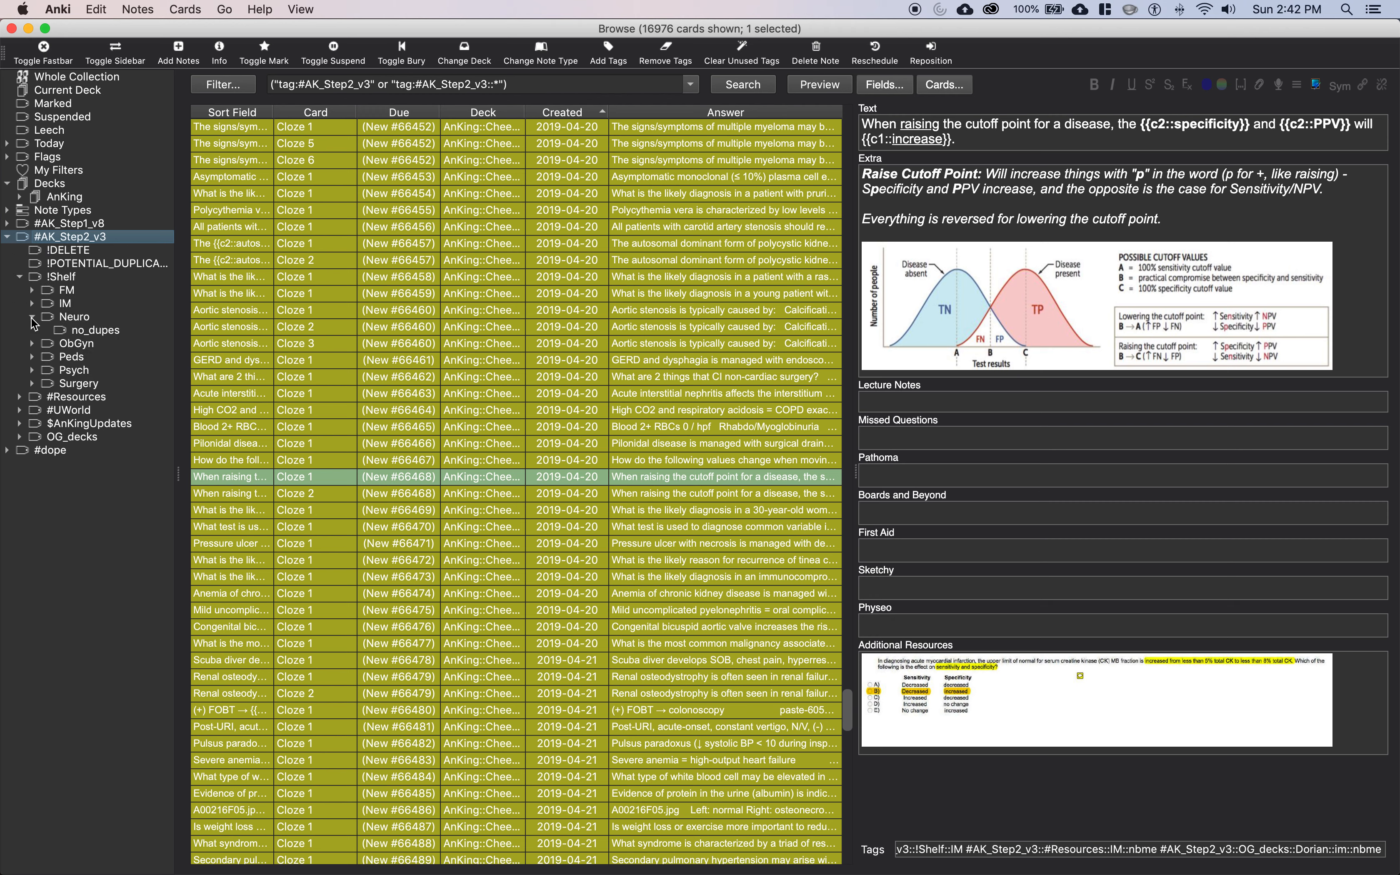
pyautogui.click(91, 331)
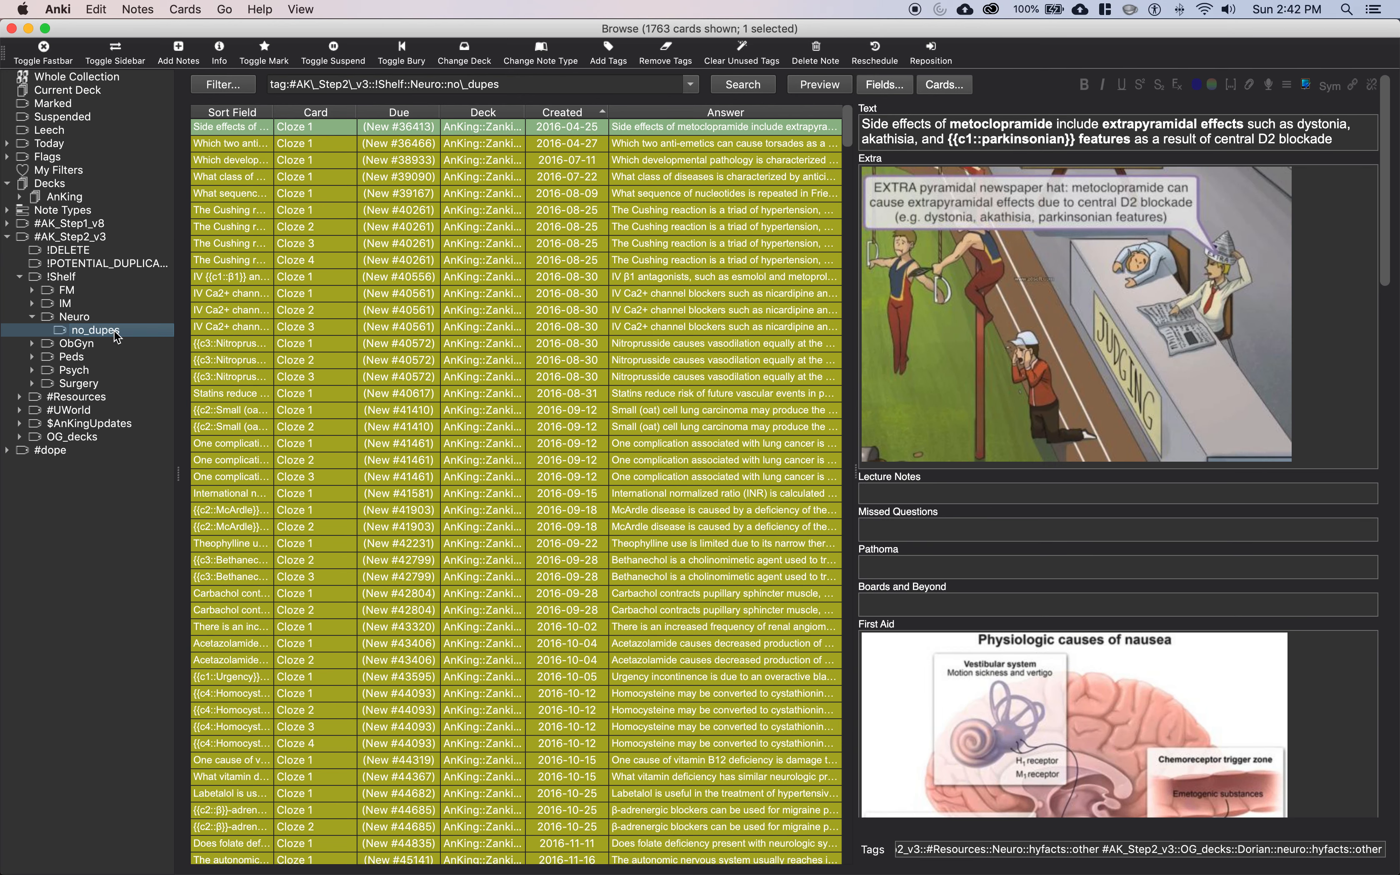
# Compare the cards under the whole Neuro shelf tag with its no_dupes subtag, ending on no_dupes.
pyautogui.click(67, 317)
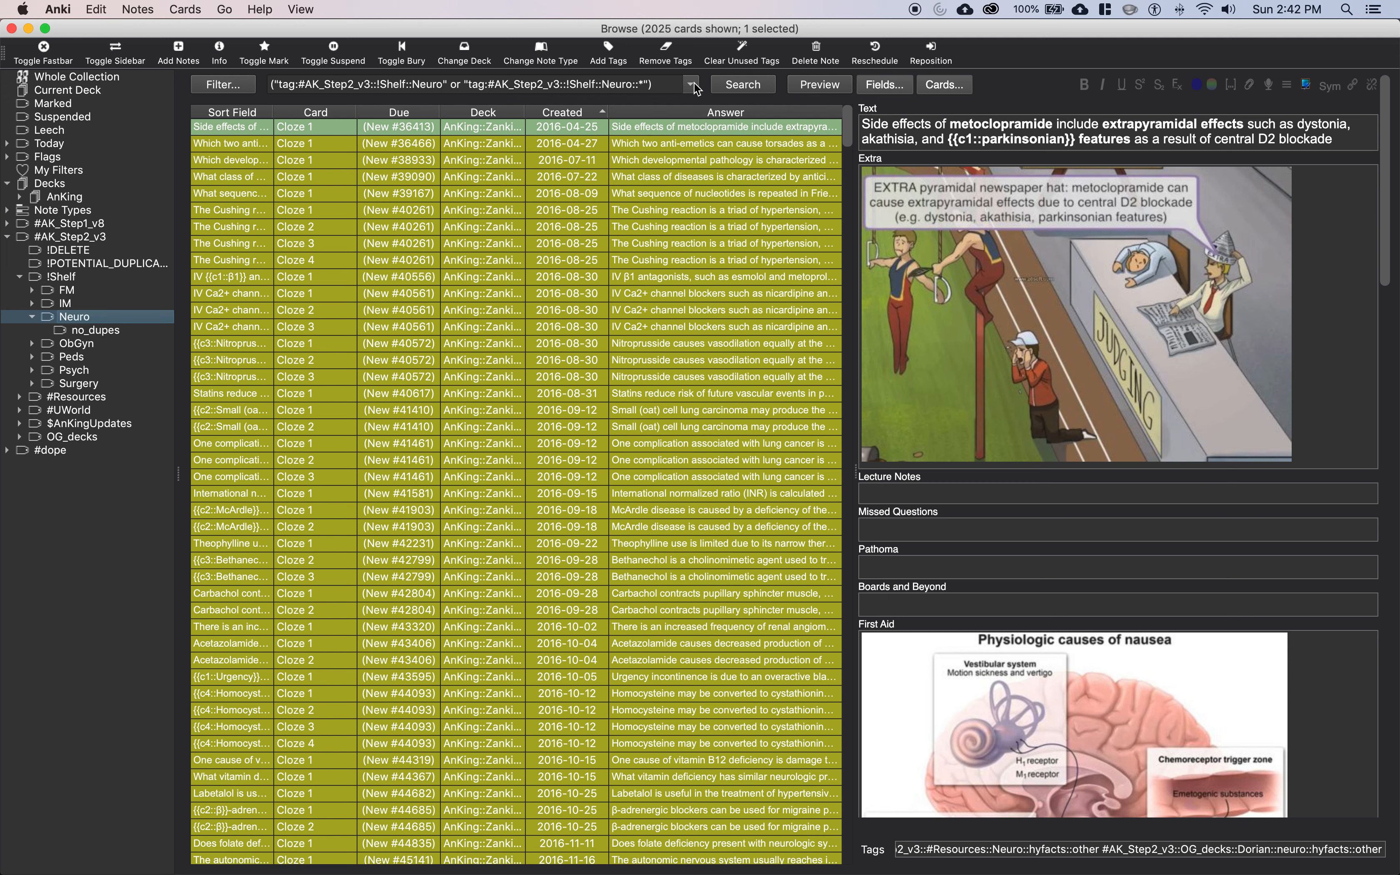
pyautogui.click(86, 330)
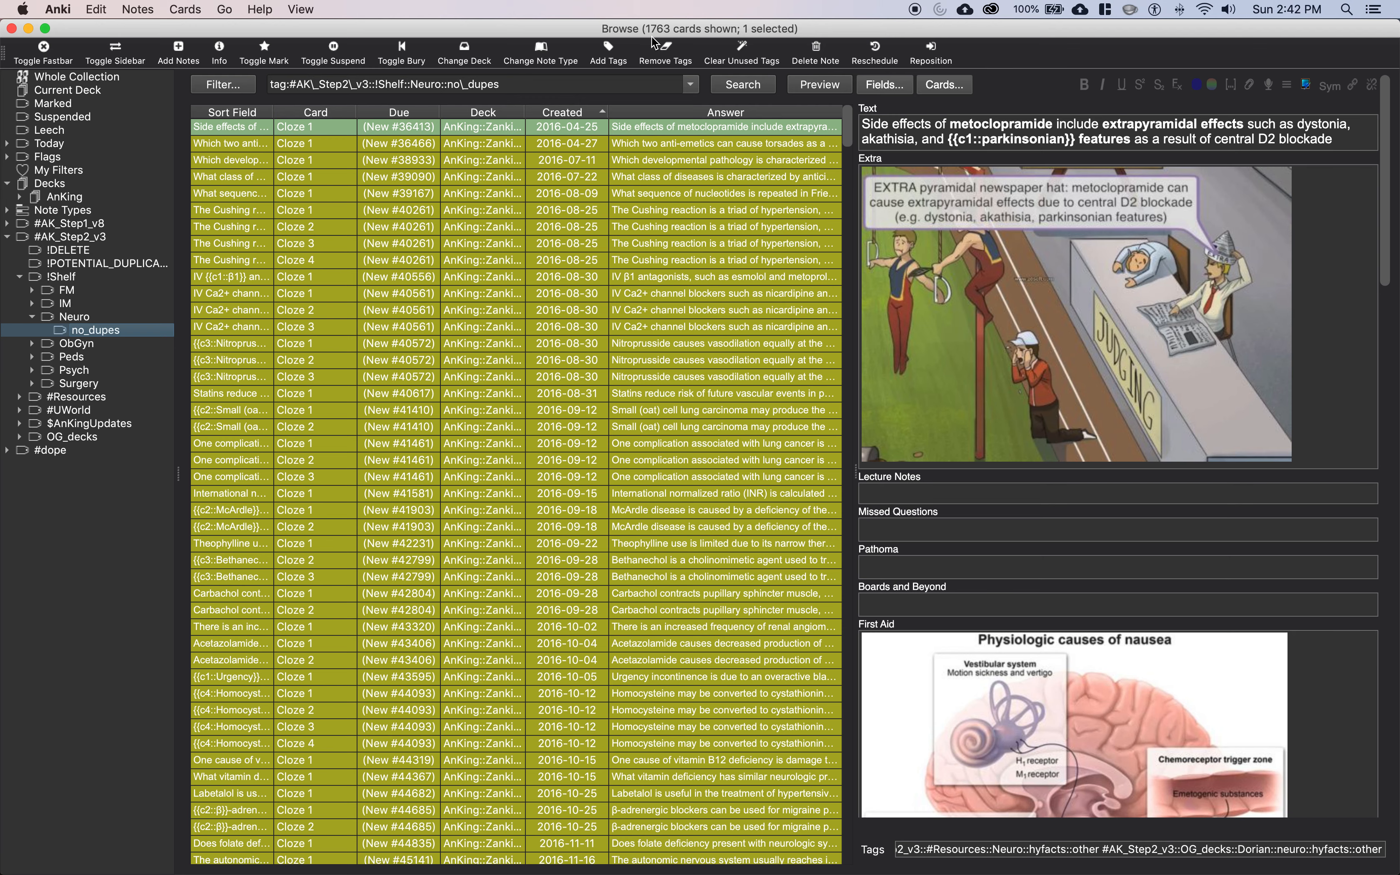
pyautogui.click(98, 343)
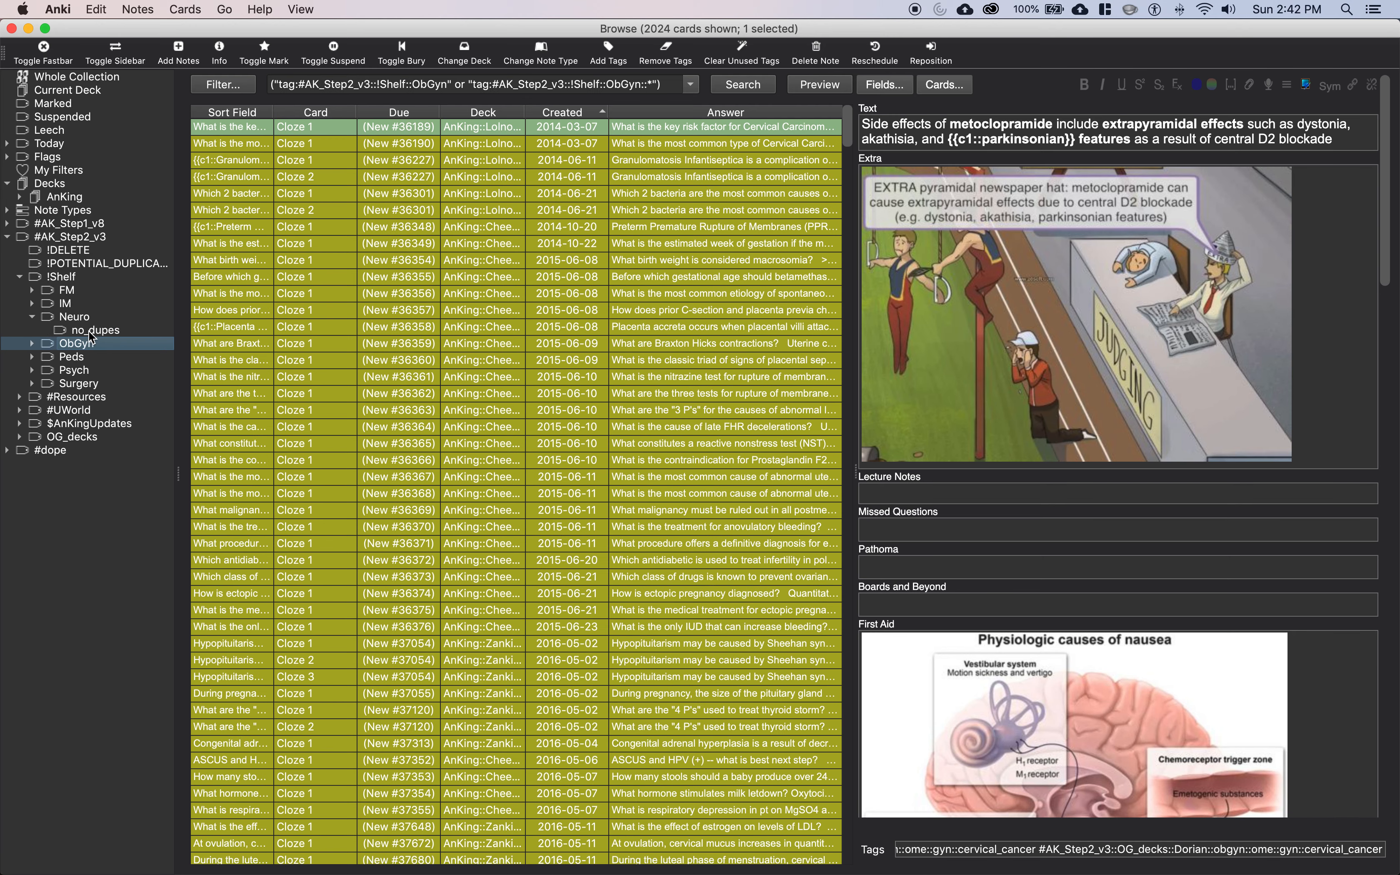
pyautogui.click(92, 332)
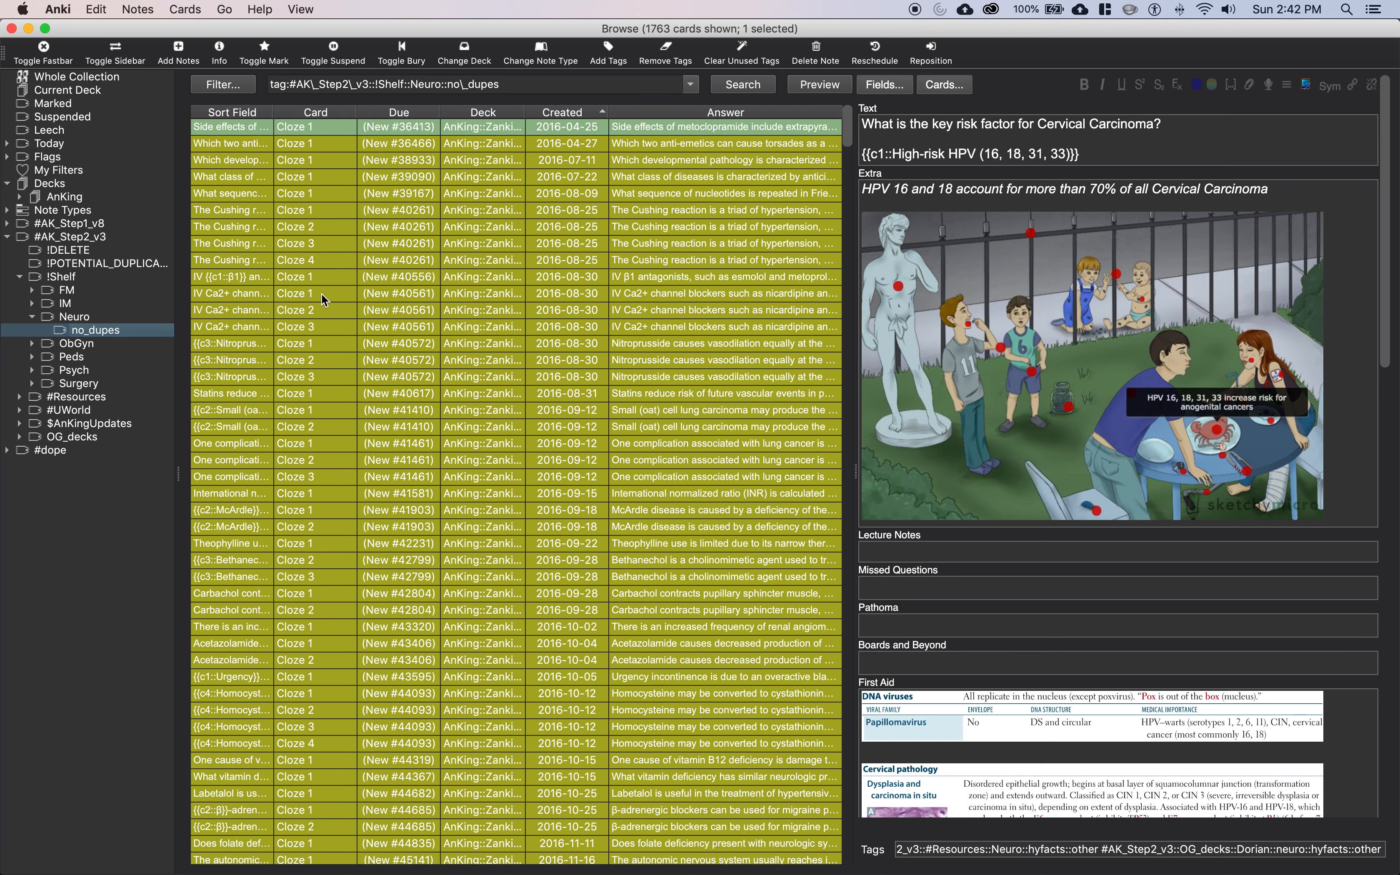
# Save the current no_dupes search as a filter named "neuro" and apply it from My Filters.
pyautogui.click(220, 88)
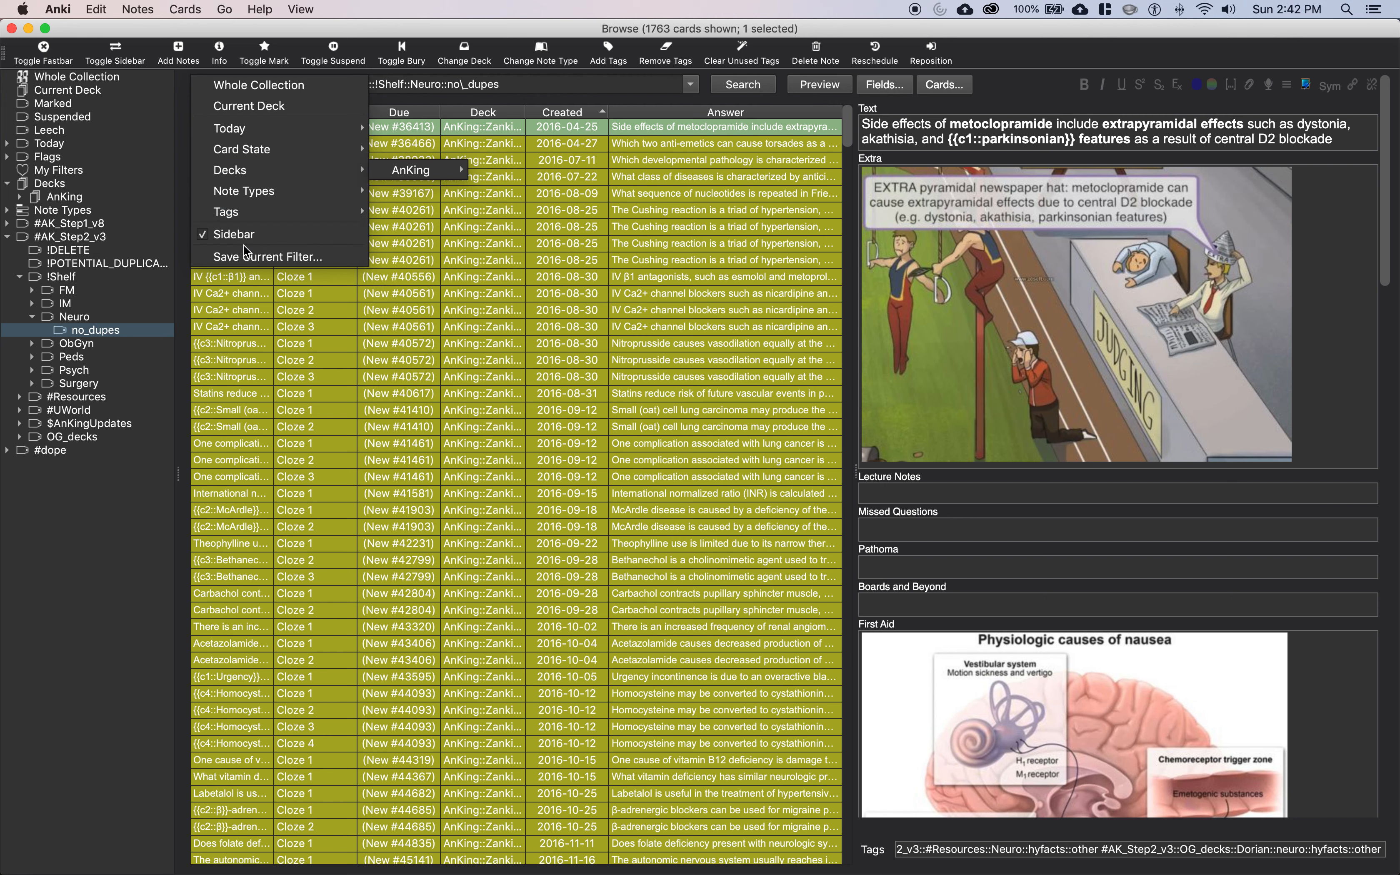
pyautogui.click(243, 258)
pyautogui.write('neuro')
pyautogui.press('Return')
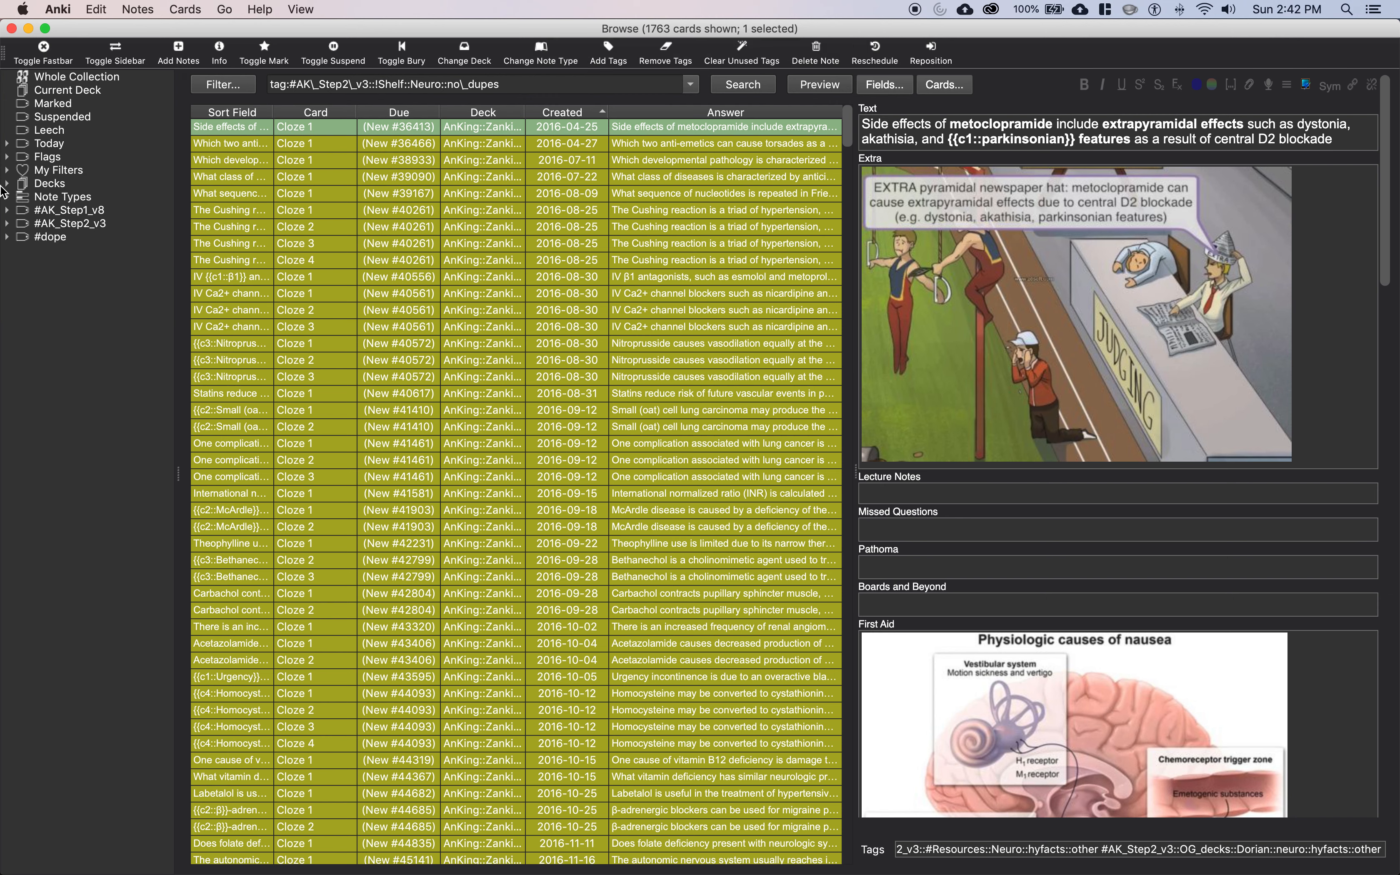
pyautogui.click(7, 170)
pyautogui.click(61, 185)
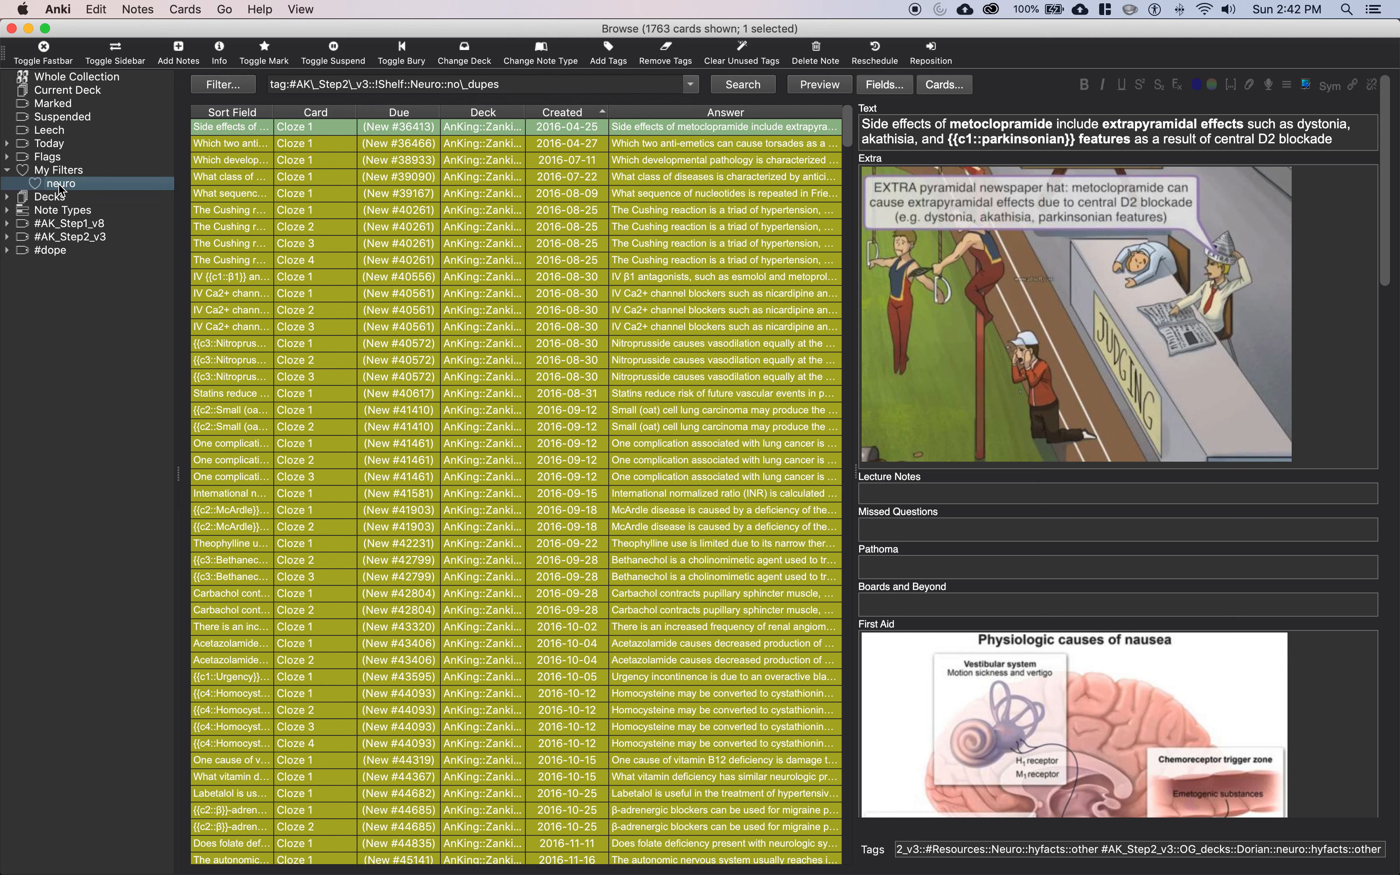
# Add is:suspended to the search, save it as a filter named "neuro suspended", and apply the saved filter.
pyautogui.click(540, 85)
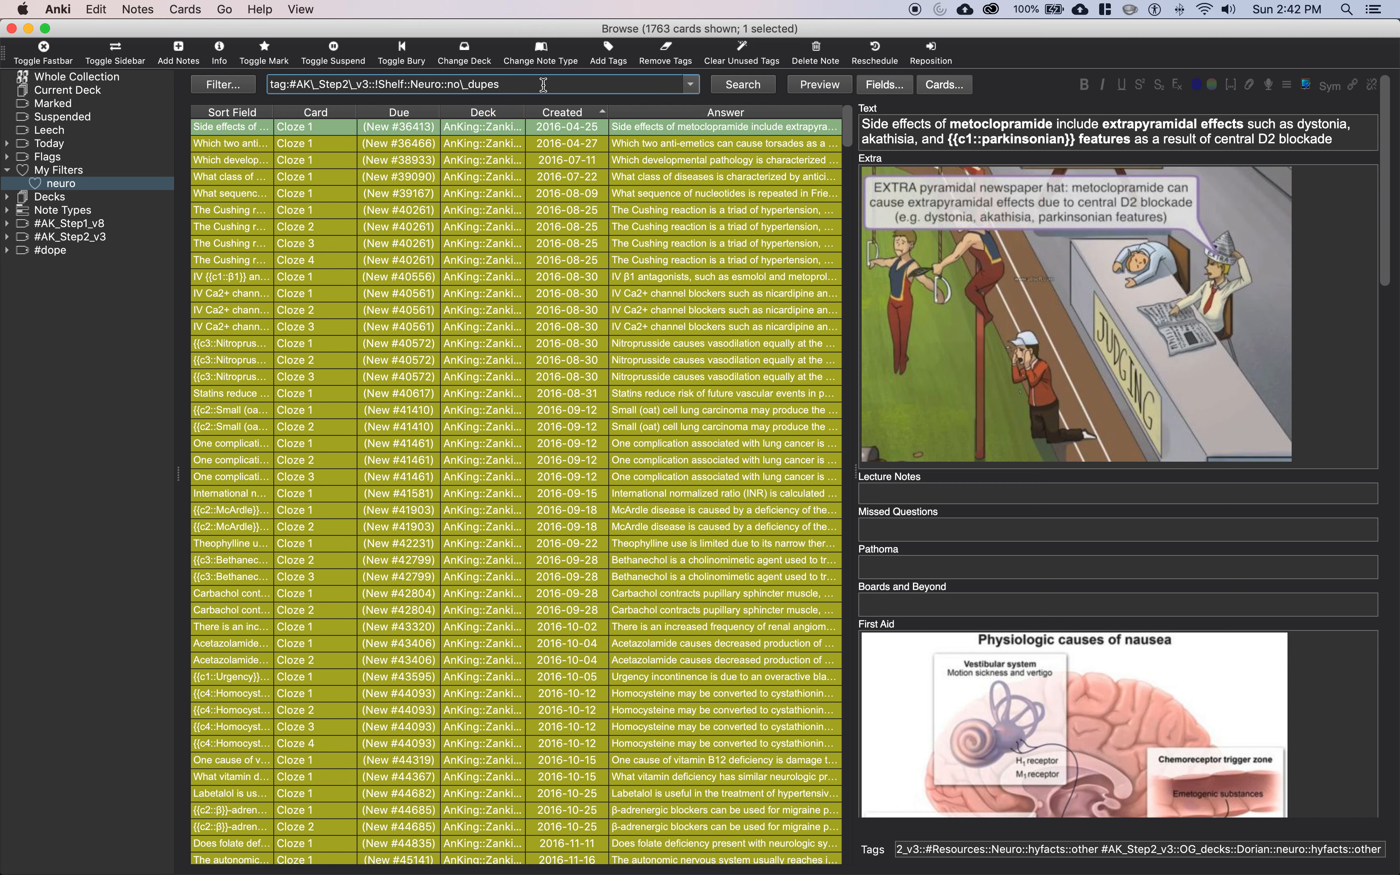
pyautogui.write('is:suspended')
pyautogui.click(596, 113)
pyautogui.click(226, 85)
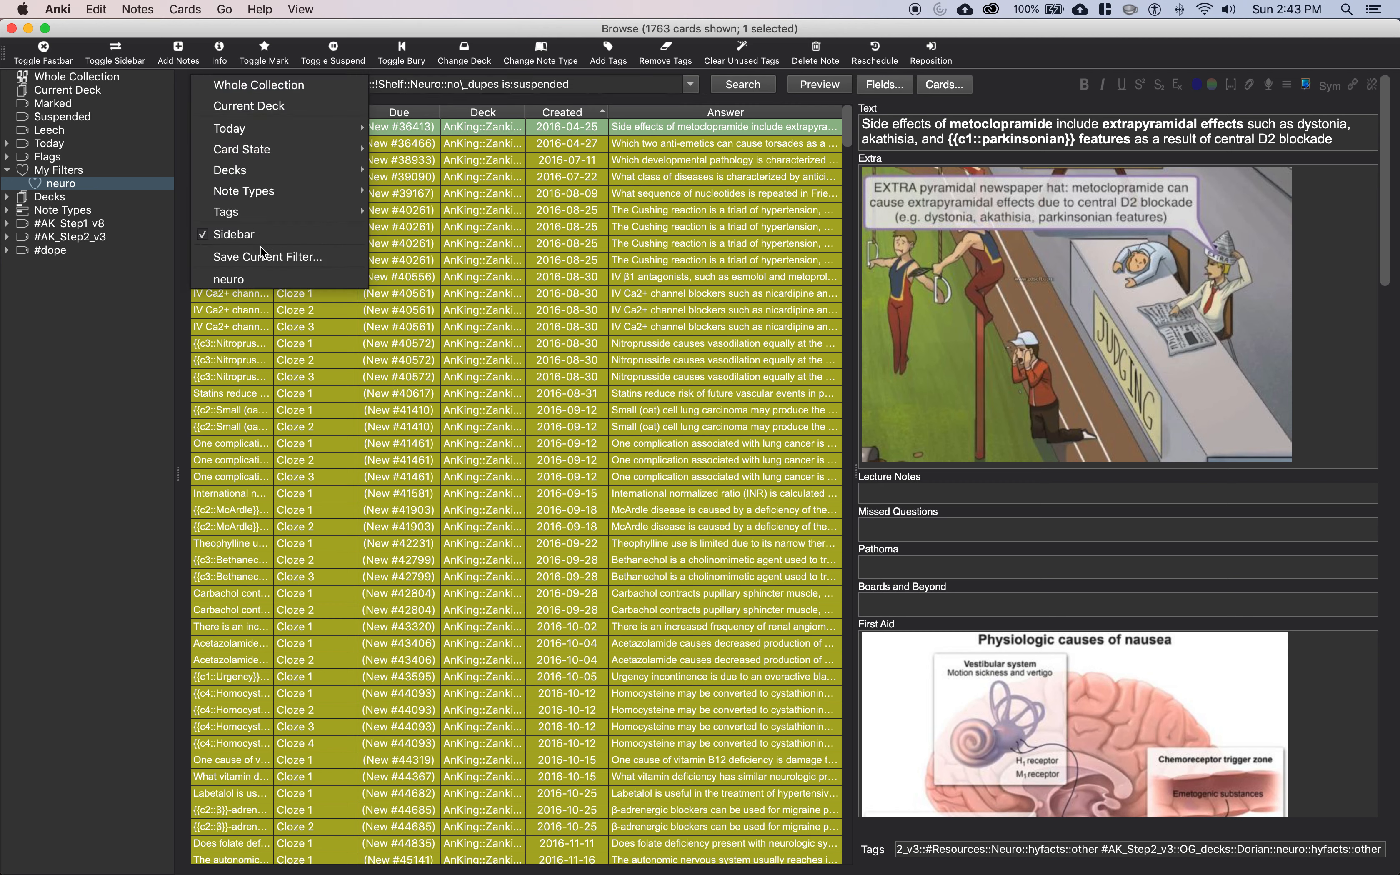
pyautogui.click(267, 260)
pyautogui.write('neuro suspended')
pyautogui.press('Return')
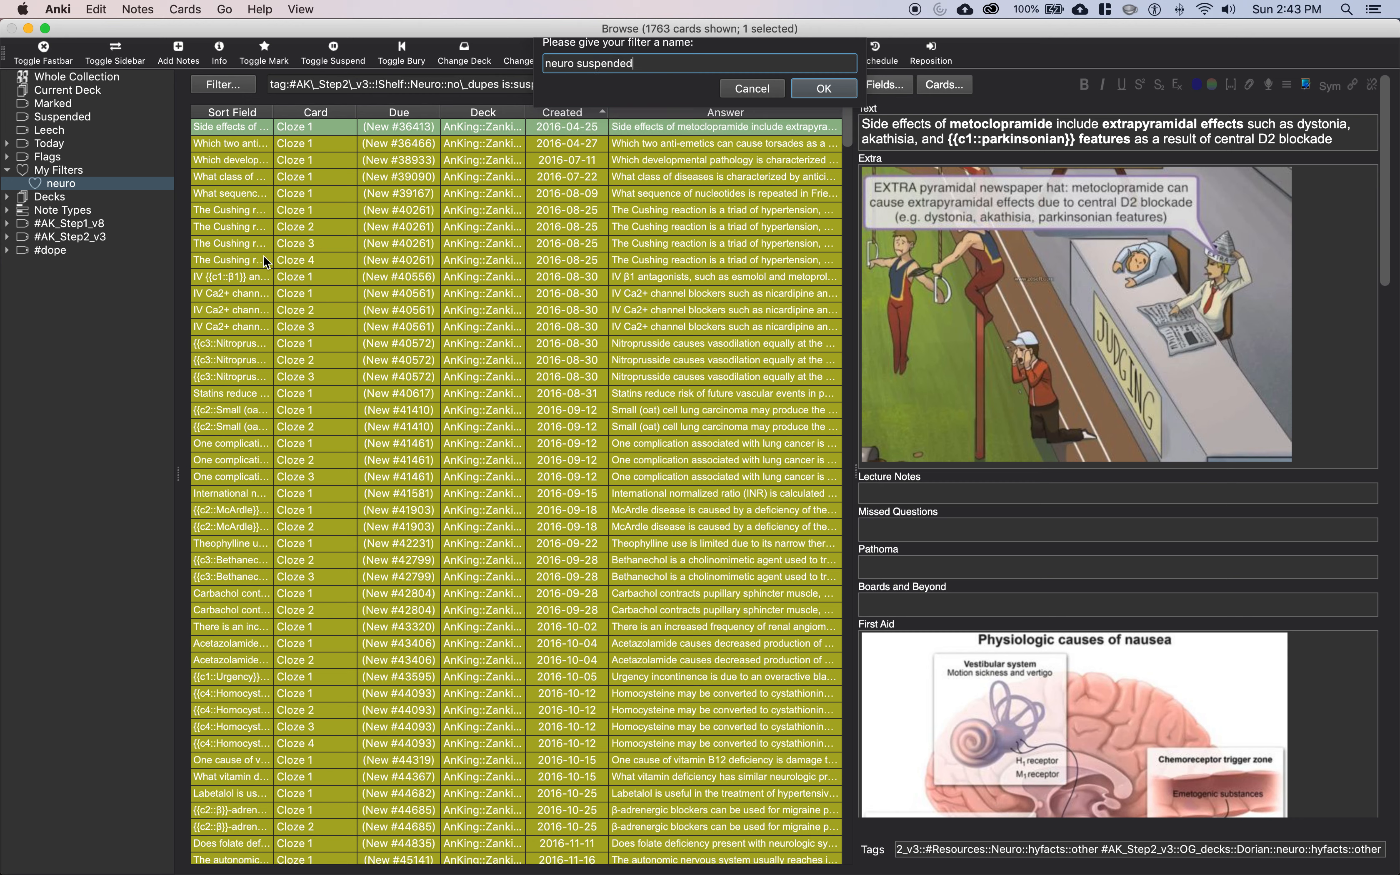
pyautogui.click(9, 169)
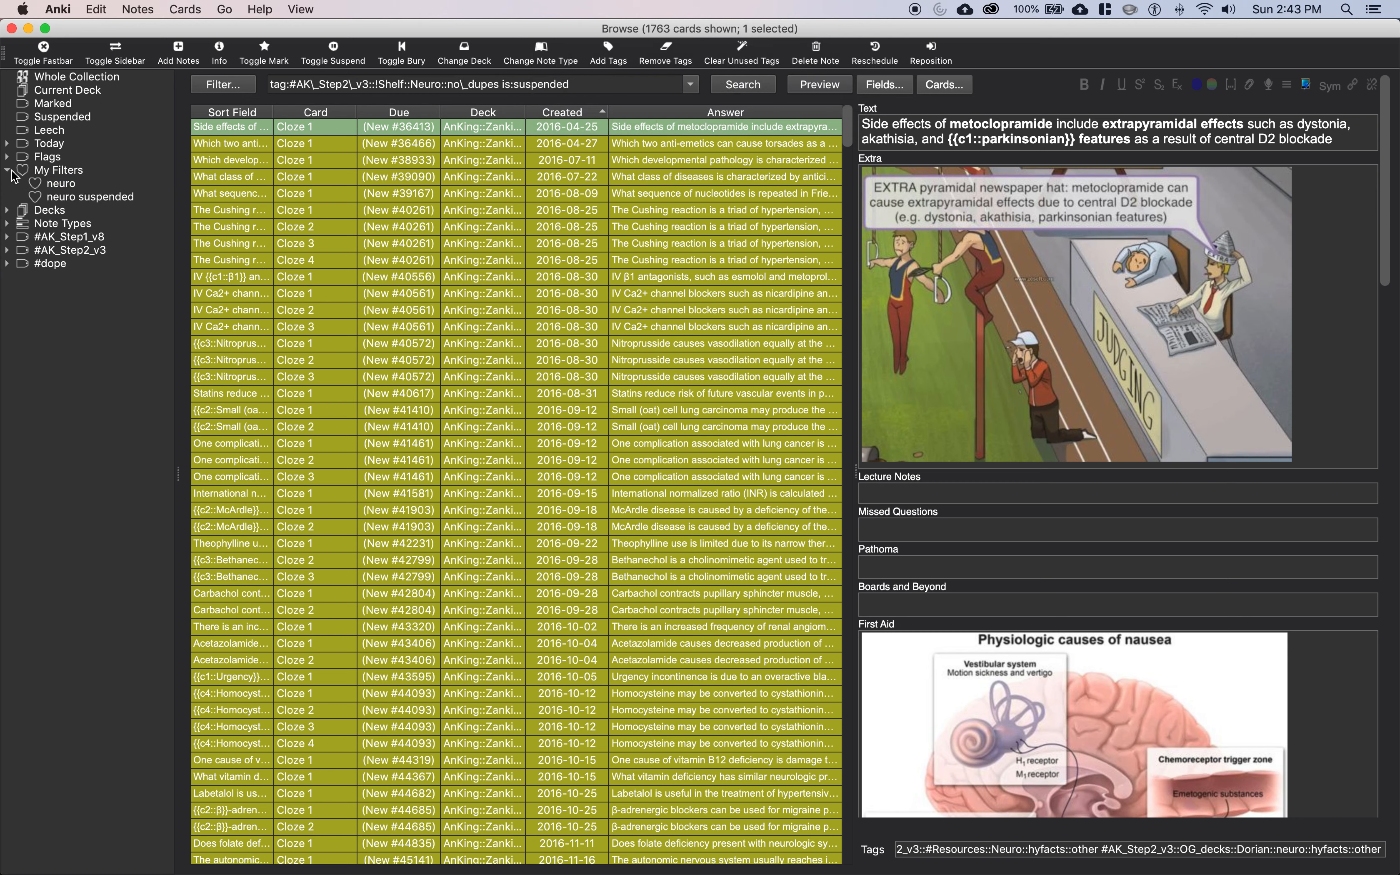
pyautogui.click(68, 198)
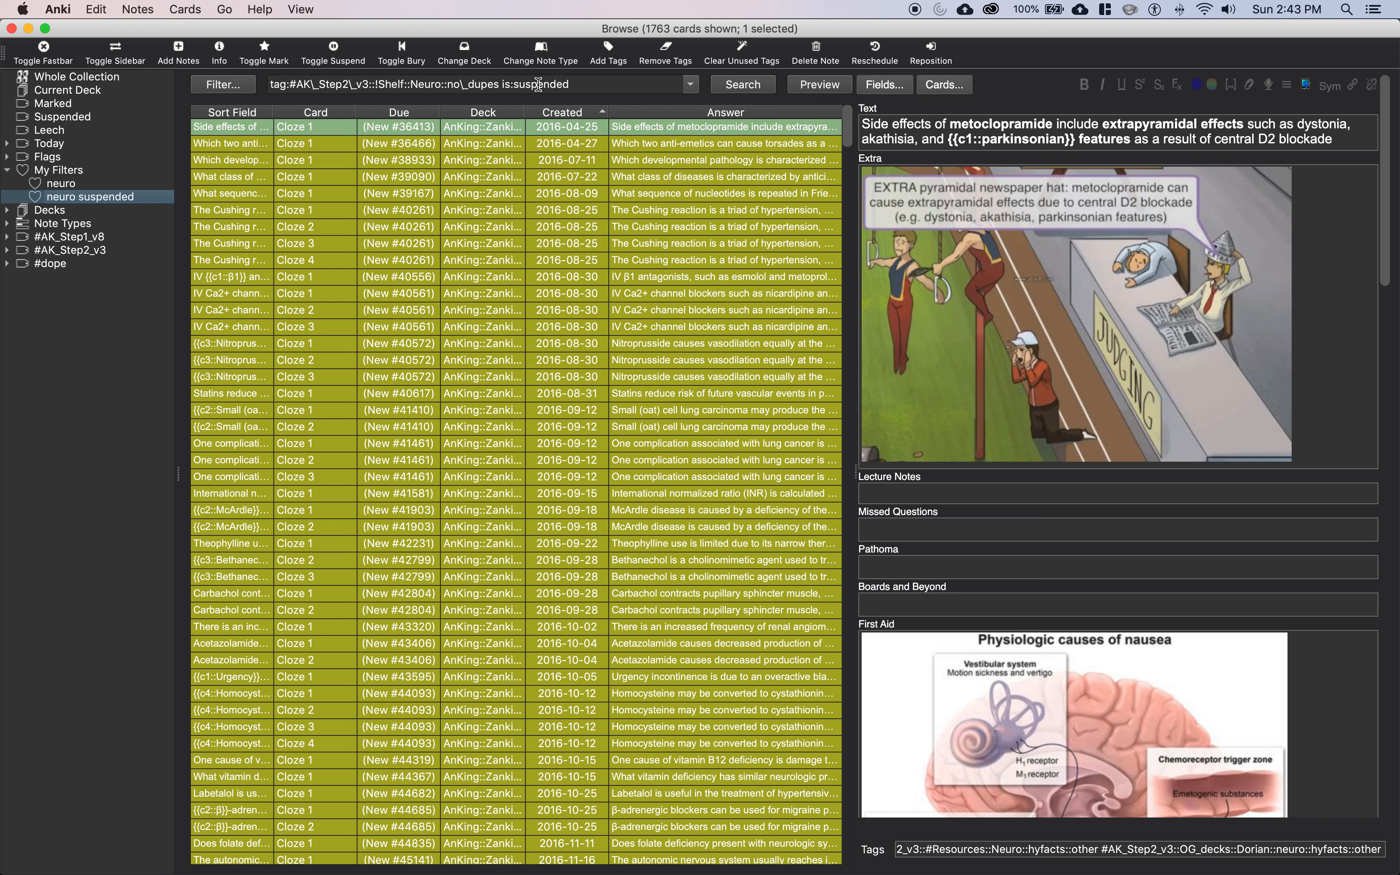
# Add -flag:1 to the suspended search and save it as a filter named "neuro suspended nored", showing the saved filters.
pyautogui.click(590, 84)
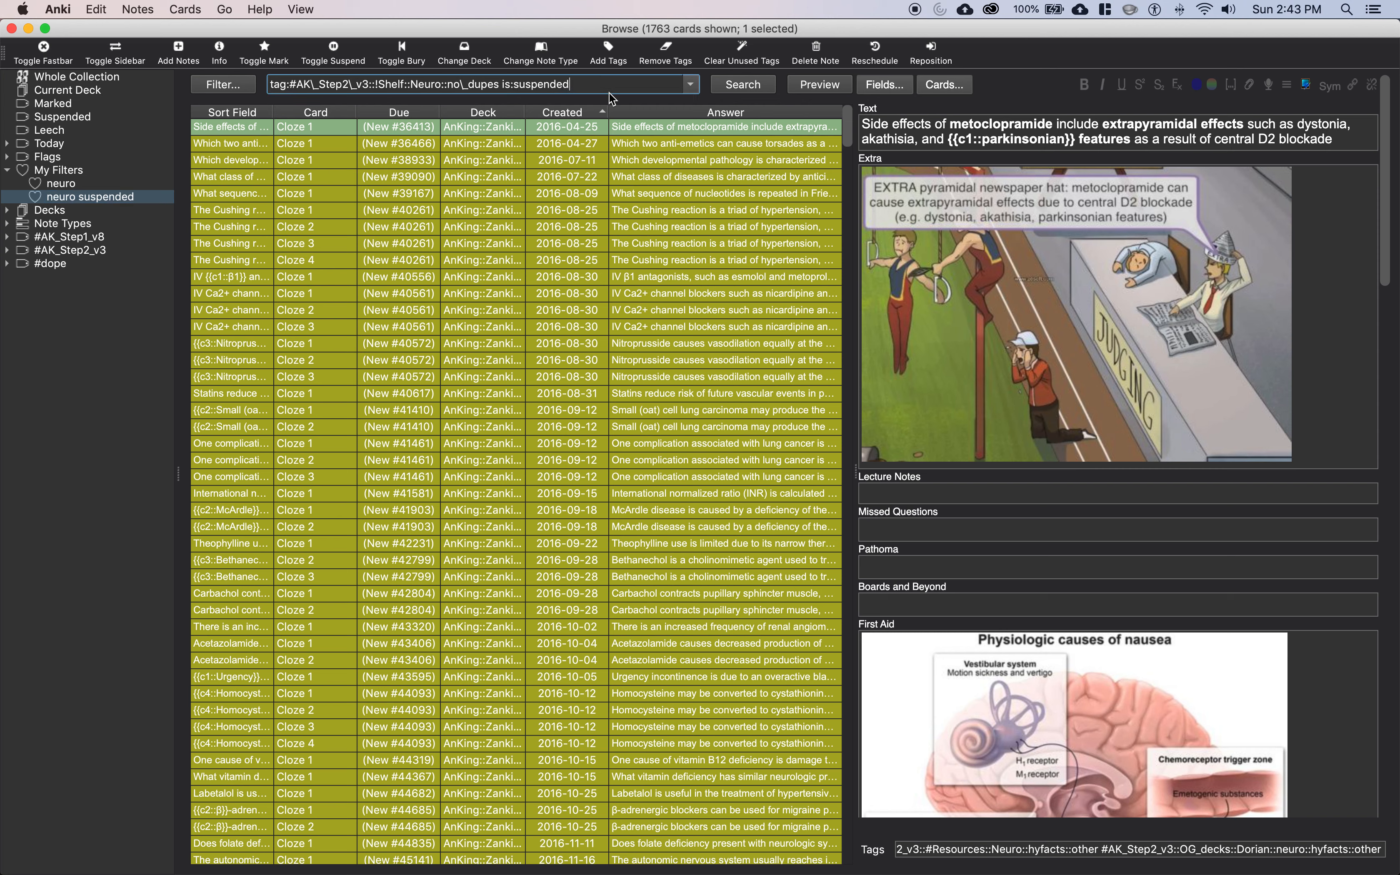
pyautogui.write('-flag')
pyautogui.press('Return')
pyautogui.click(219, 91)
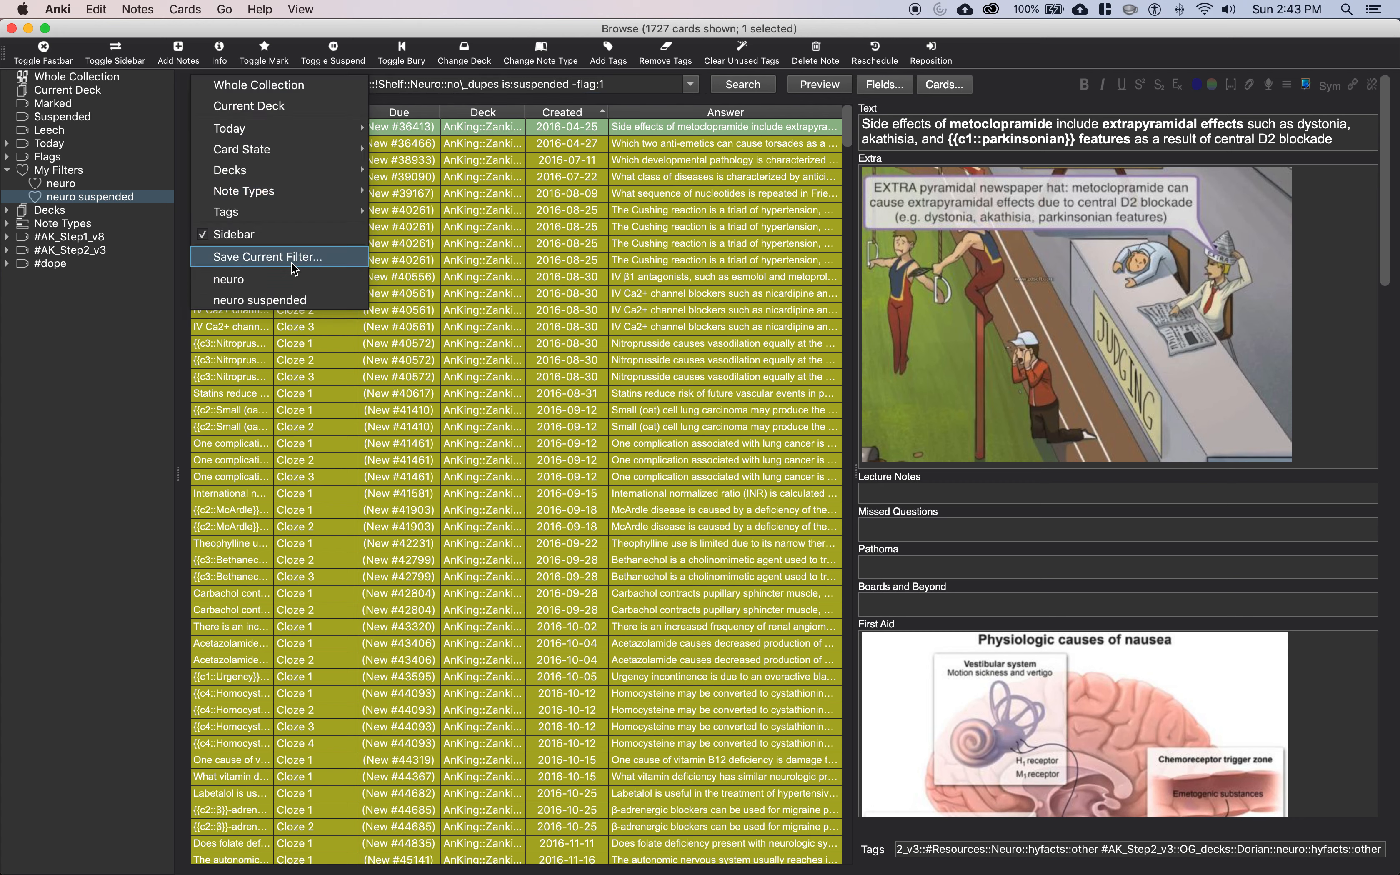
pyautogui.click(292, 263)
pyautogui.write('neuro')
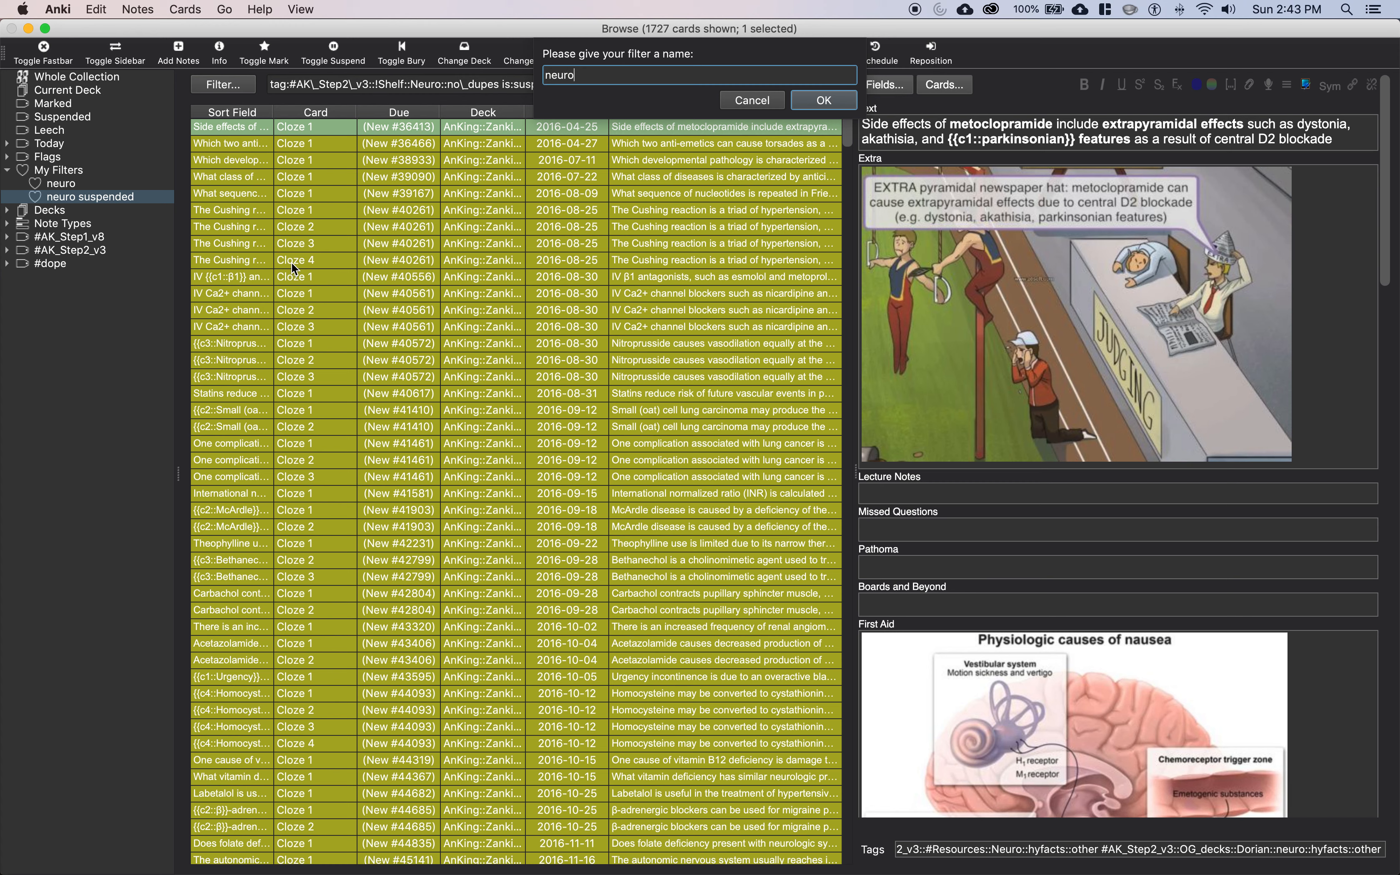
pyautogui.write(' suspended unred')
pyautogui.press('Return')
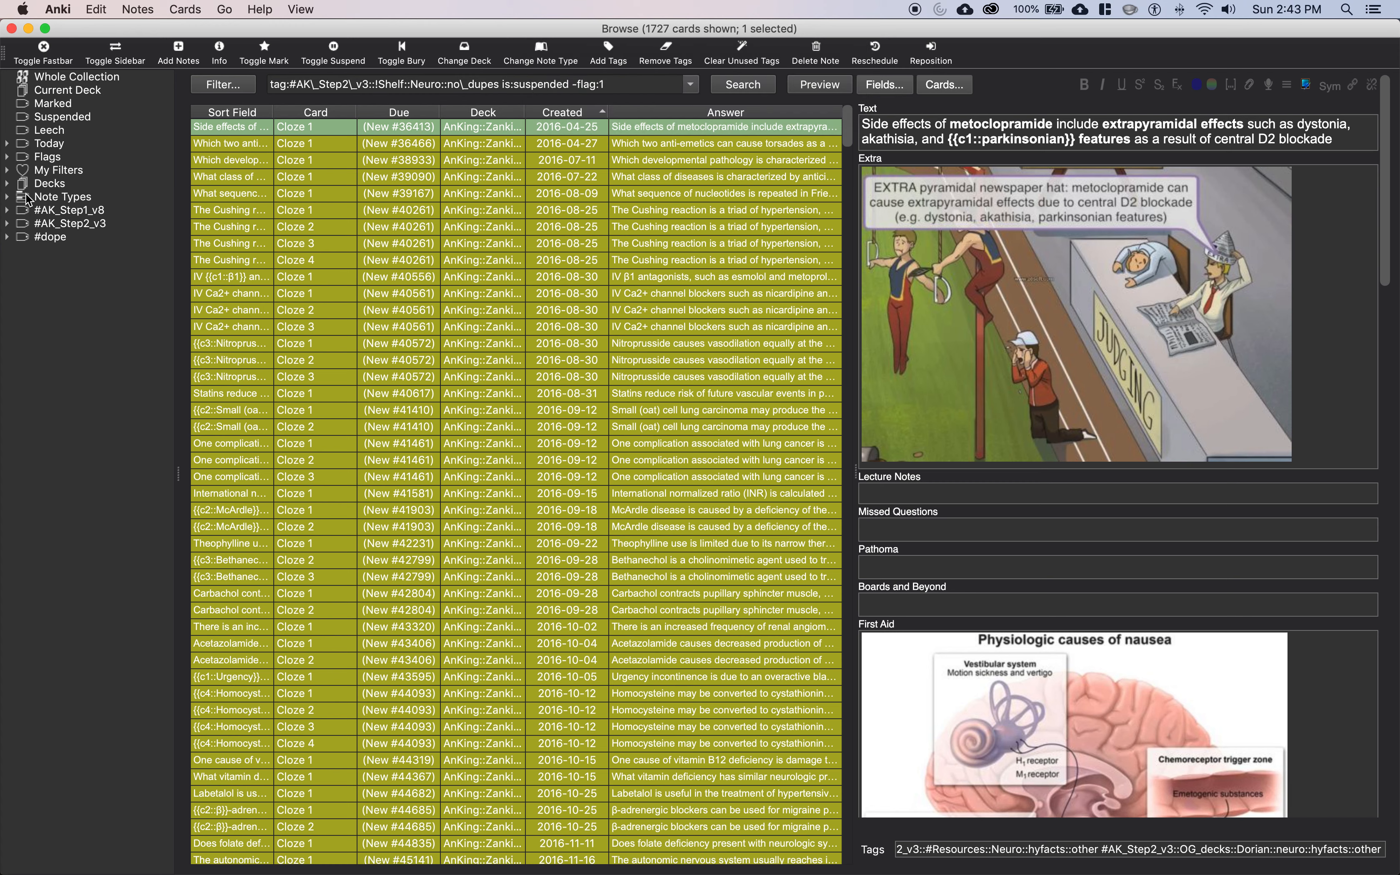
pyautogui.click(7, 170)
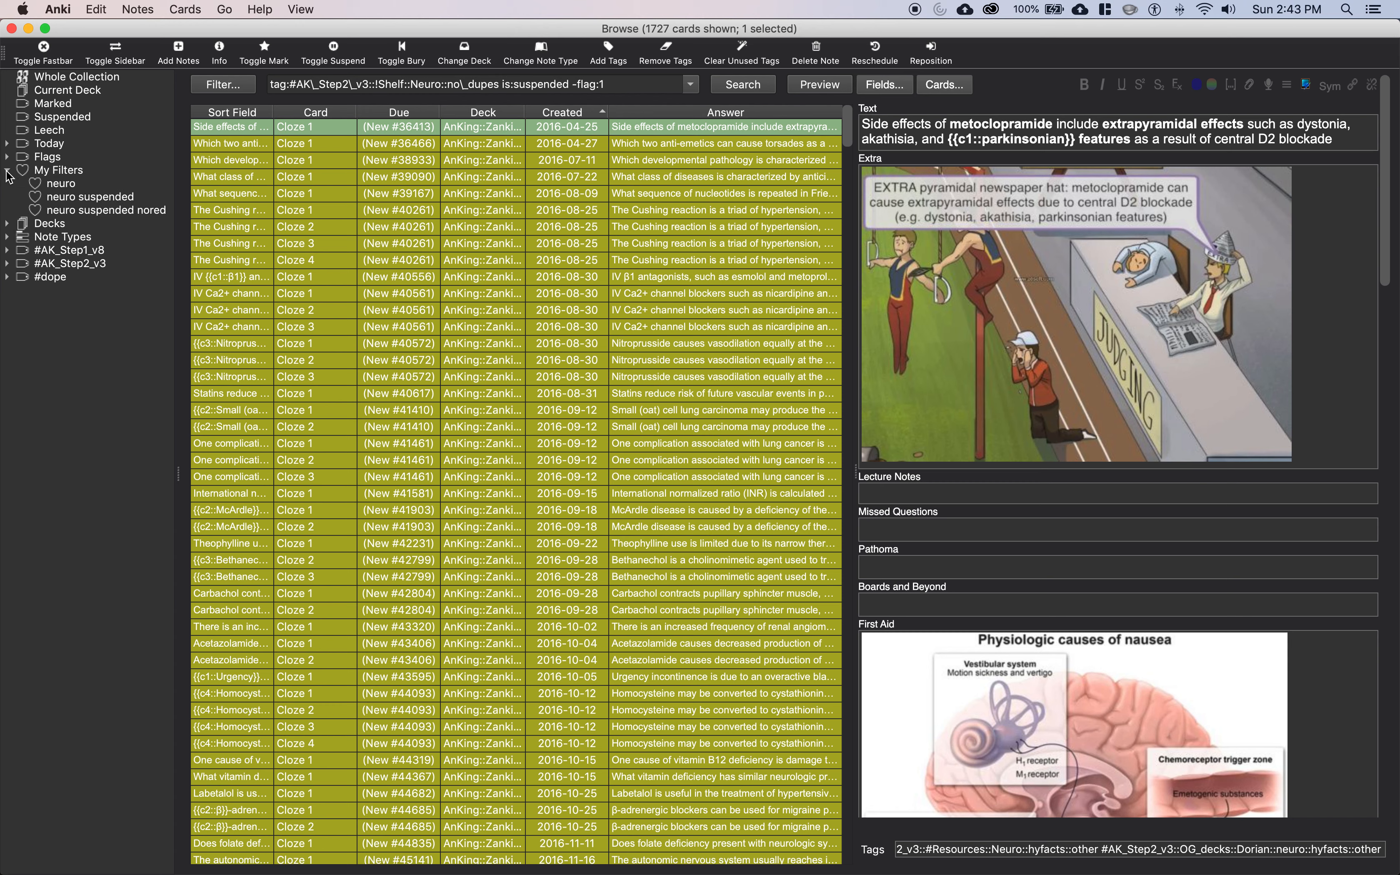
# Compare the cards listed by the saved "neuro suspended" and "neuro" filters.
pyautogui.click(74, 198)
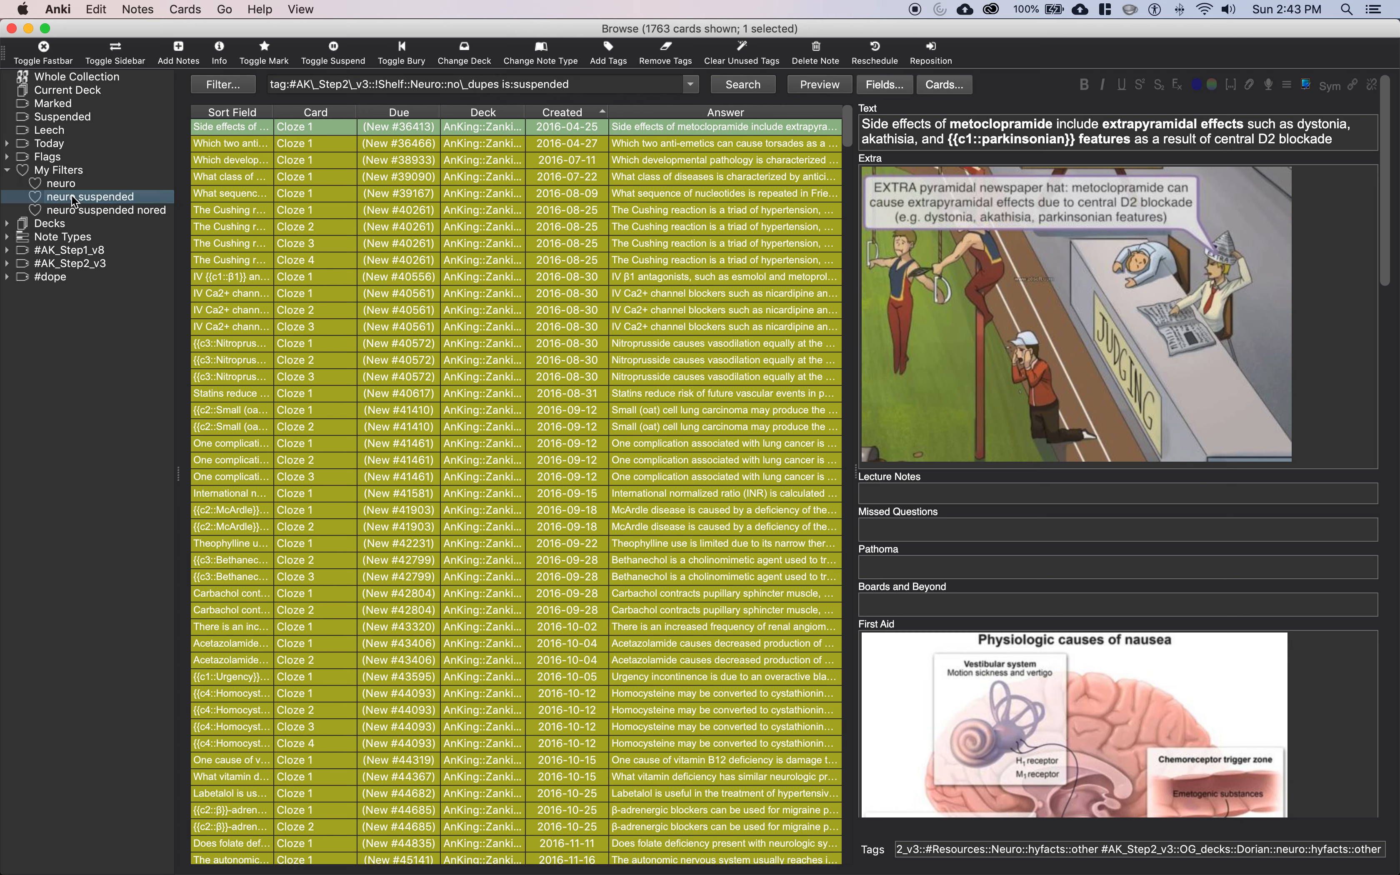
pyautogui.click(74, 184)
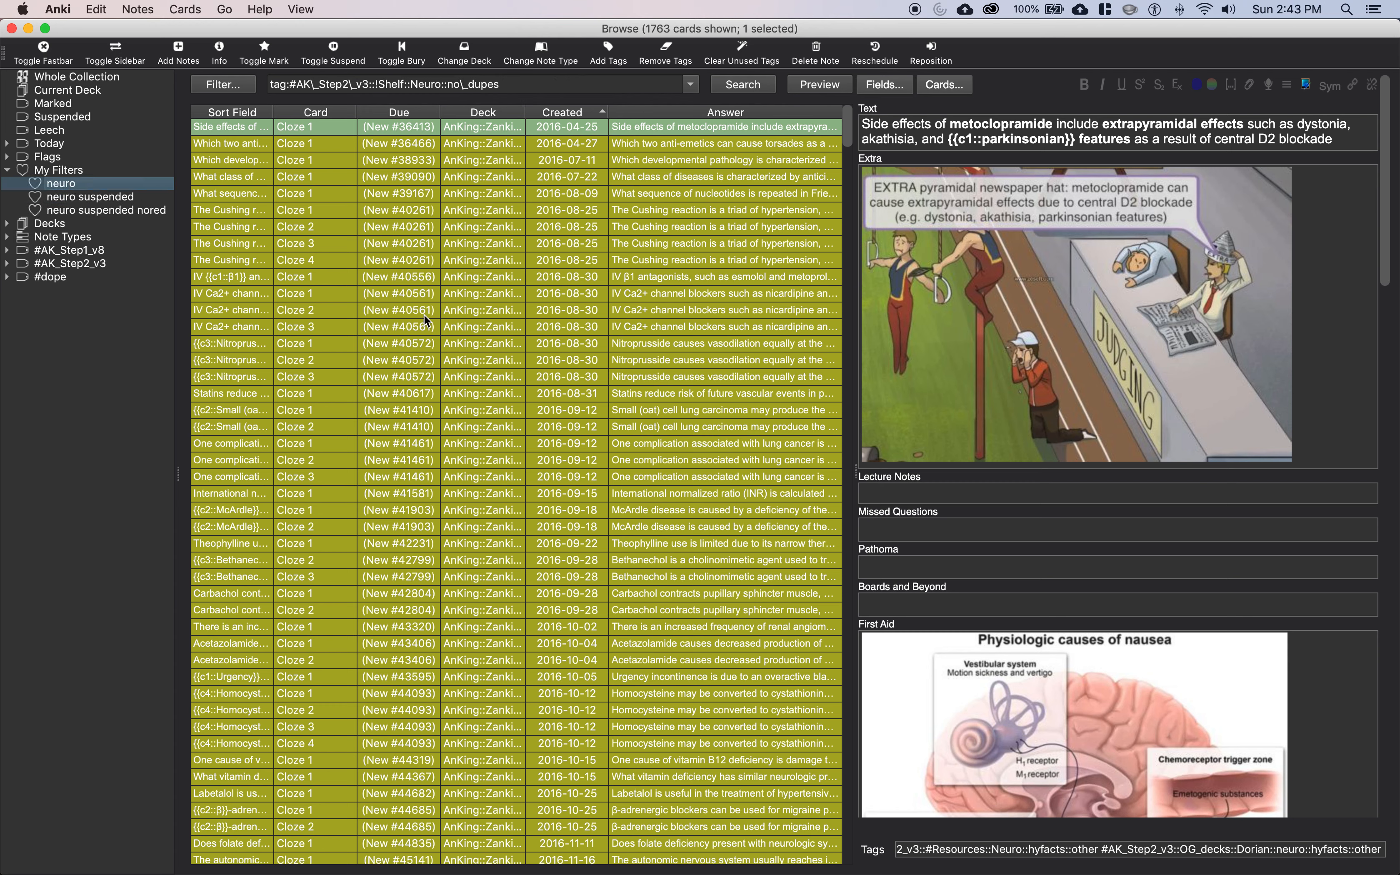
pyautogui.scroll(-5, 242, 213)
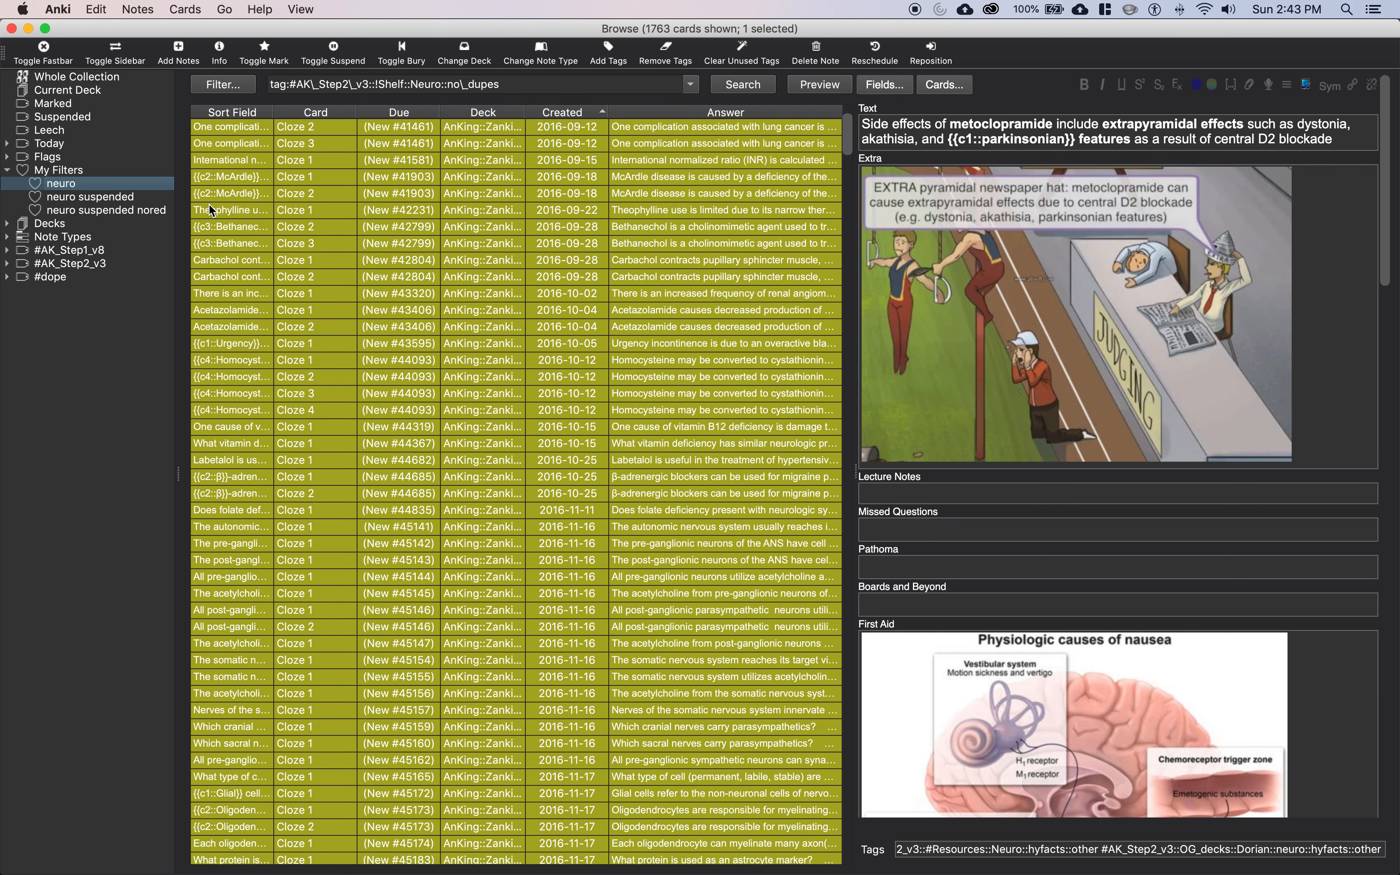
# Apply the "neuro suspended" filter and narrow its search with the keyword myasthenia.
pyautogui.click(106, 198)
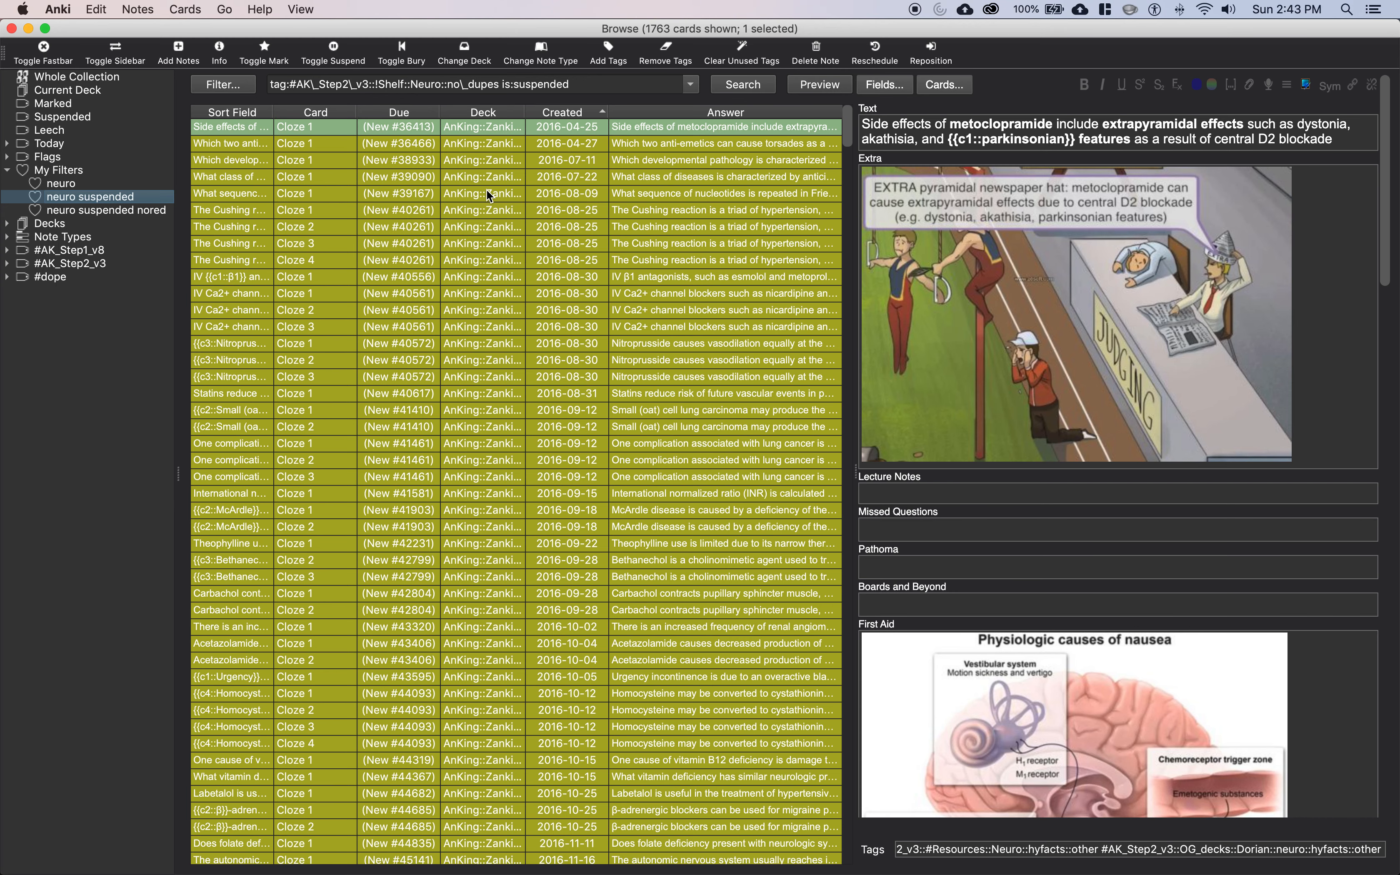
pyautogui.scroll(-5, 604, 396)
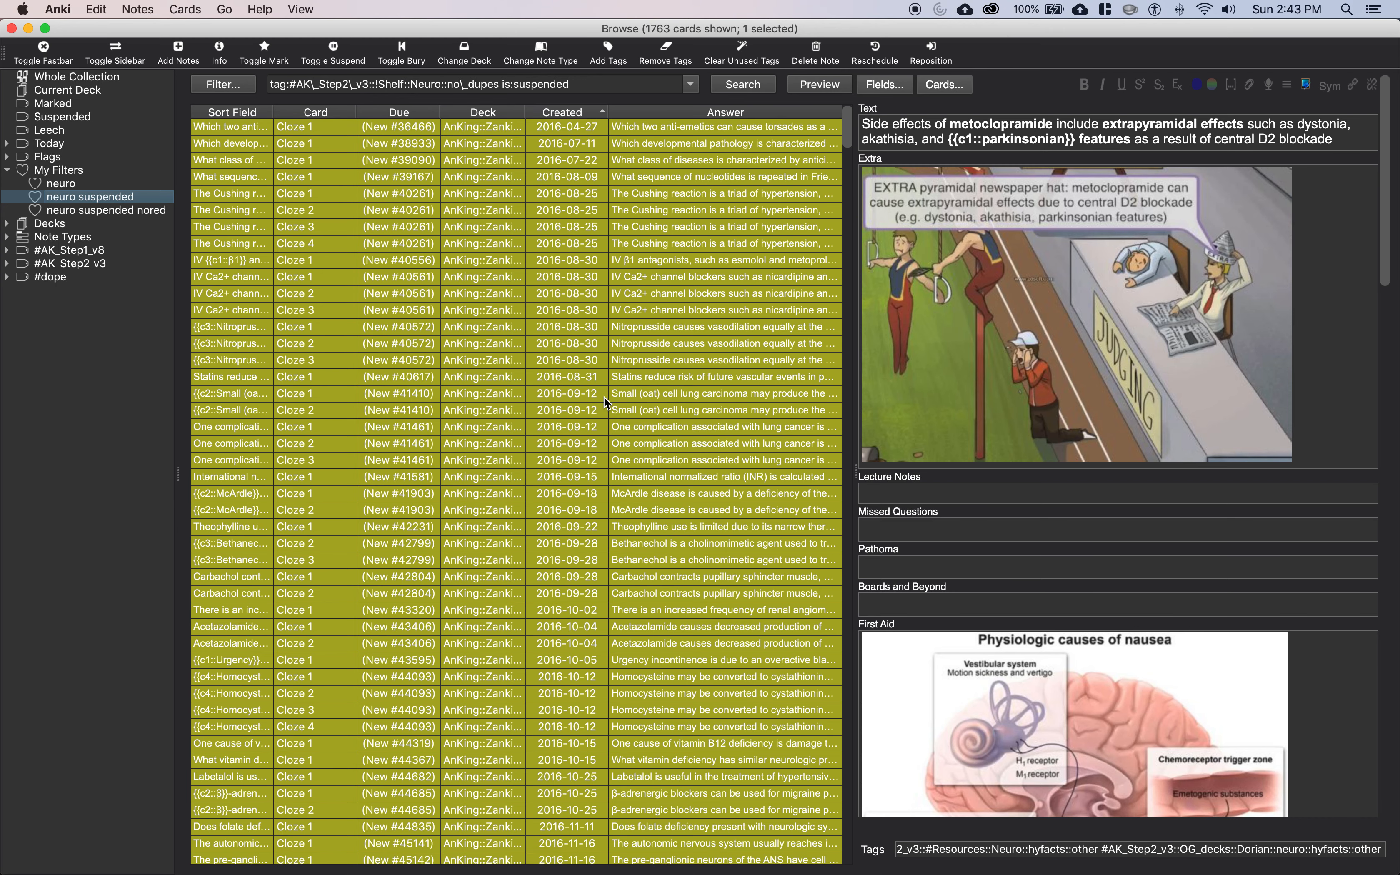
pyautogui.scroll(-2, 847, 165)
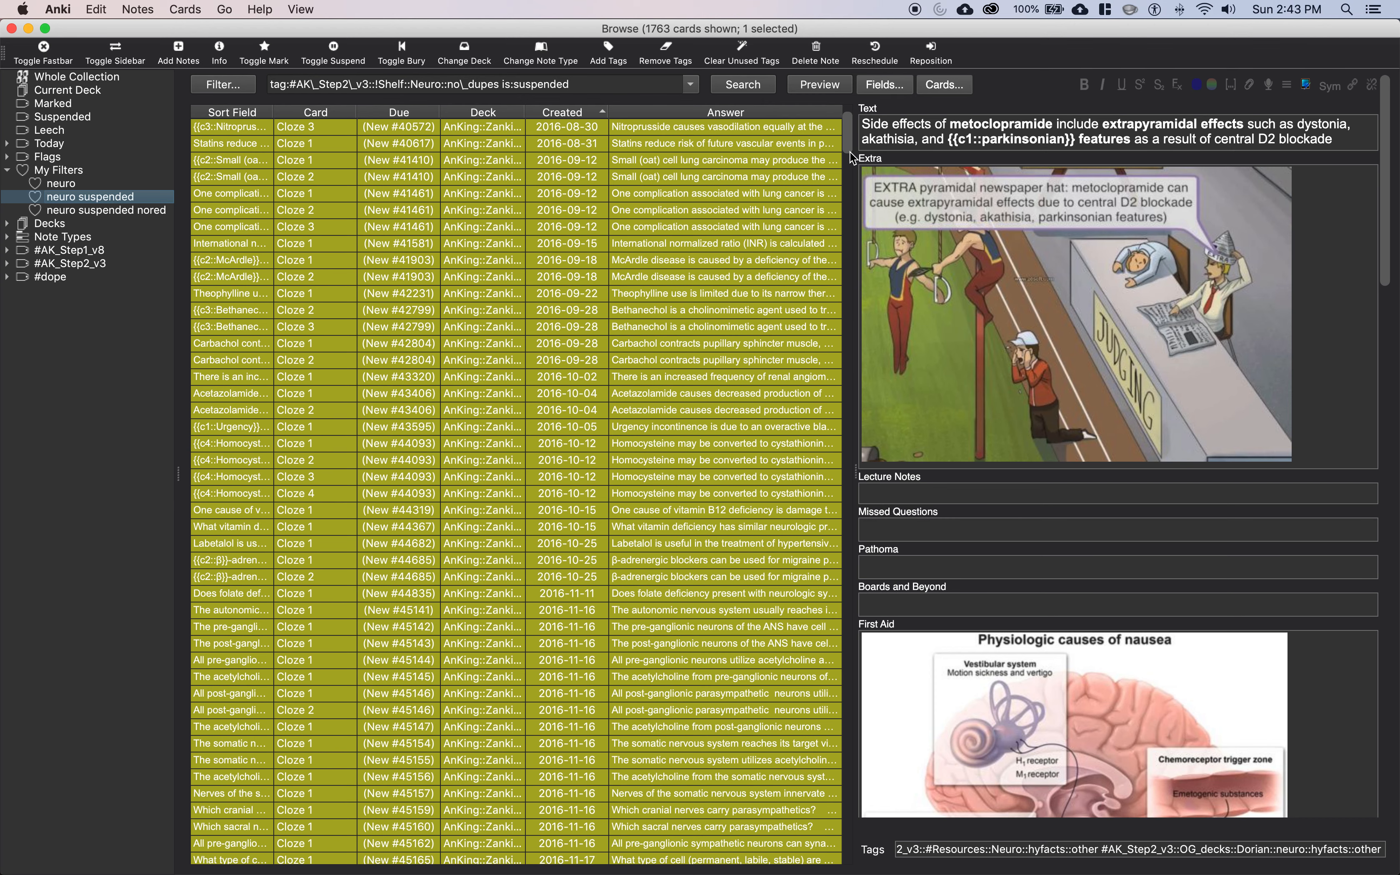
pyautogui.click(602, 85)
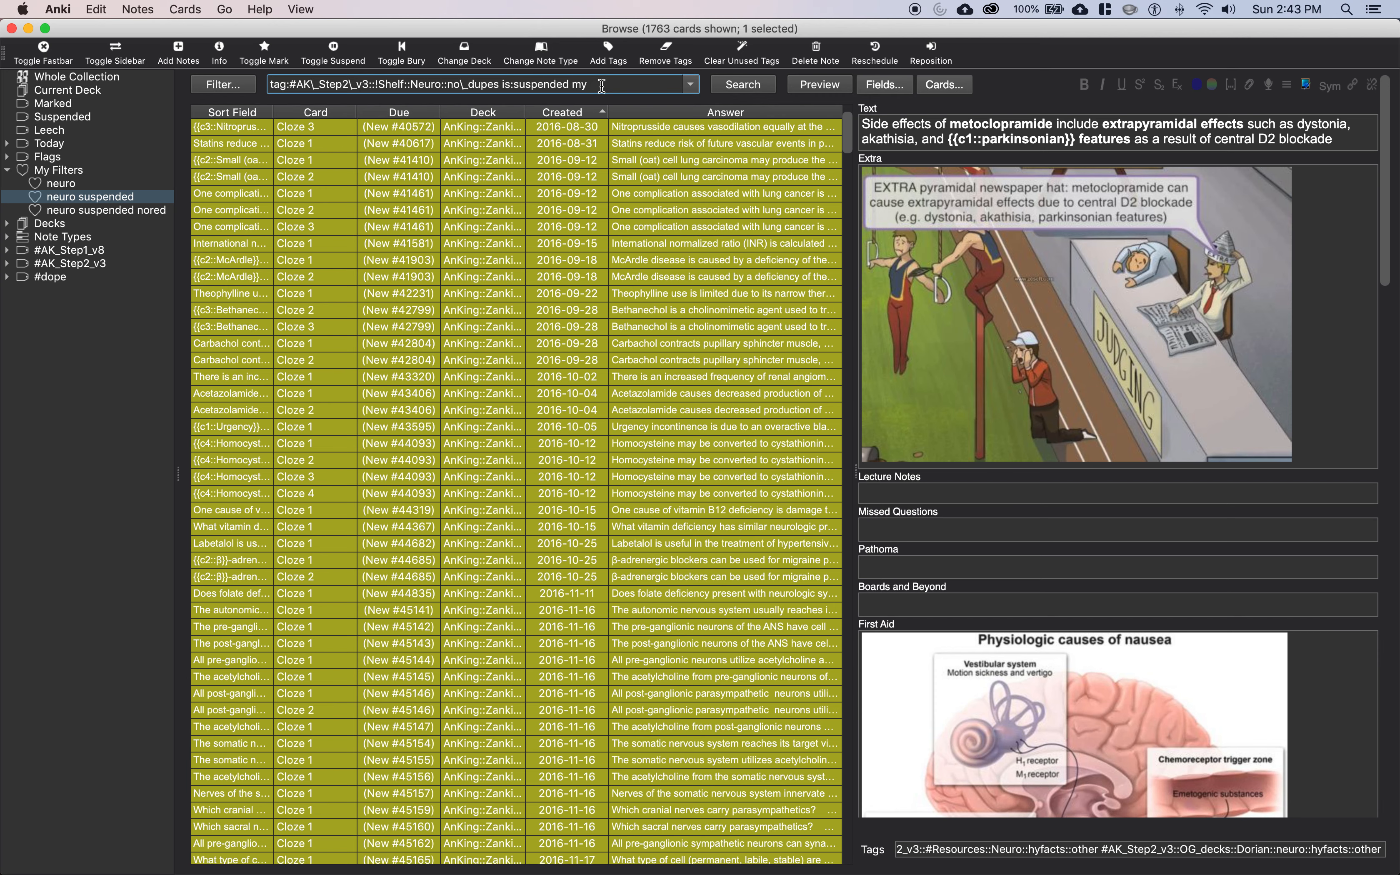
pyautogui.write('myasthenia')
pyautogui.press('Return')
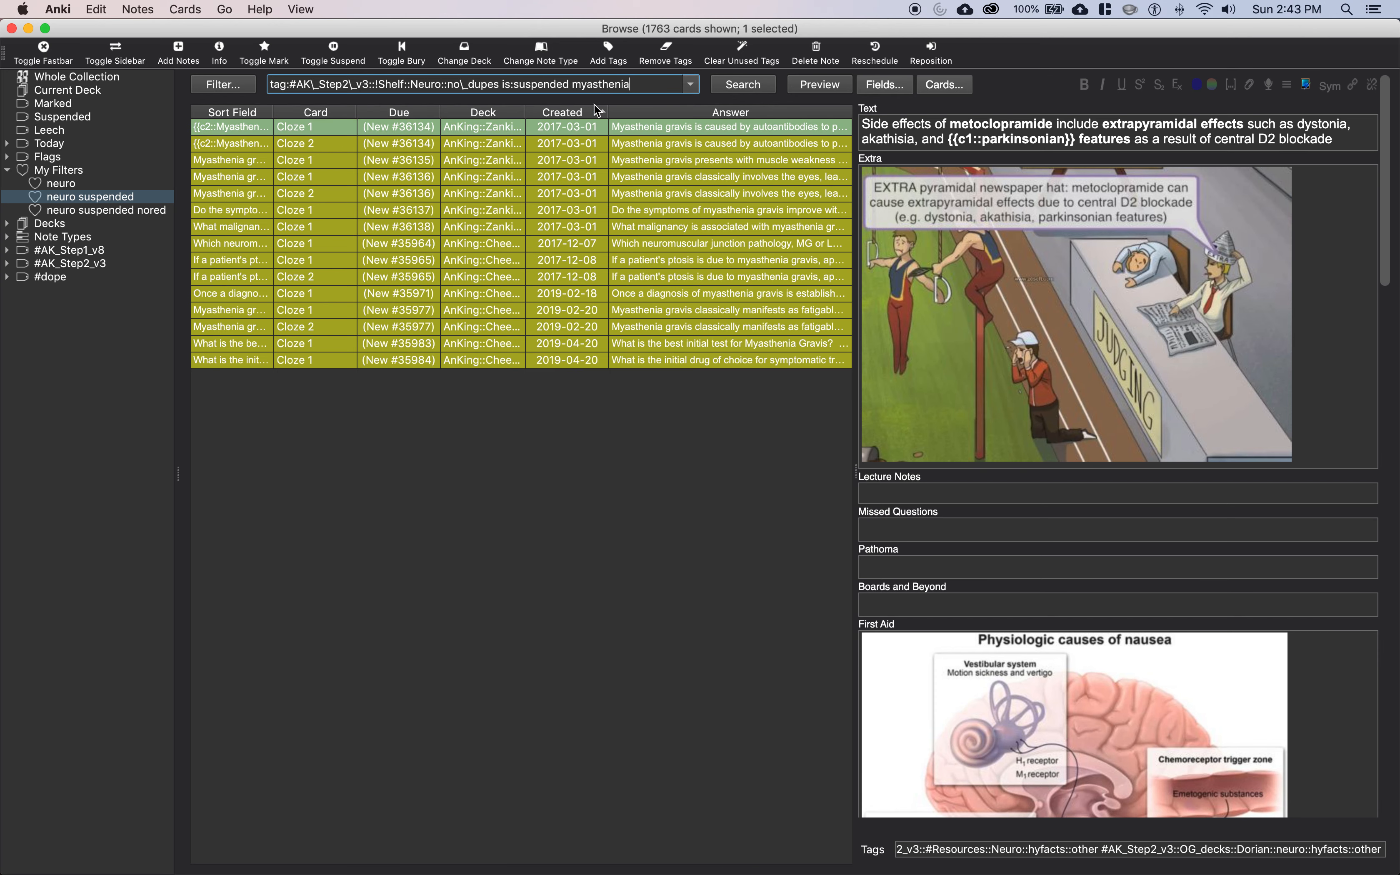
# Look through the suspended myasthenia cards, ending on the first card about autoantibodies to post-synaptic ACh receptors.
pyautogui.doubleClick(575, 88)
pyautogui.press('Left')
pyautogui.press('Left')
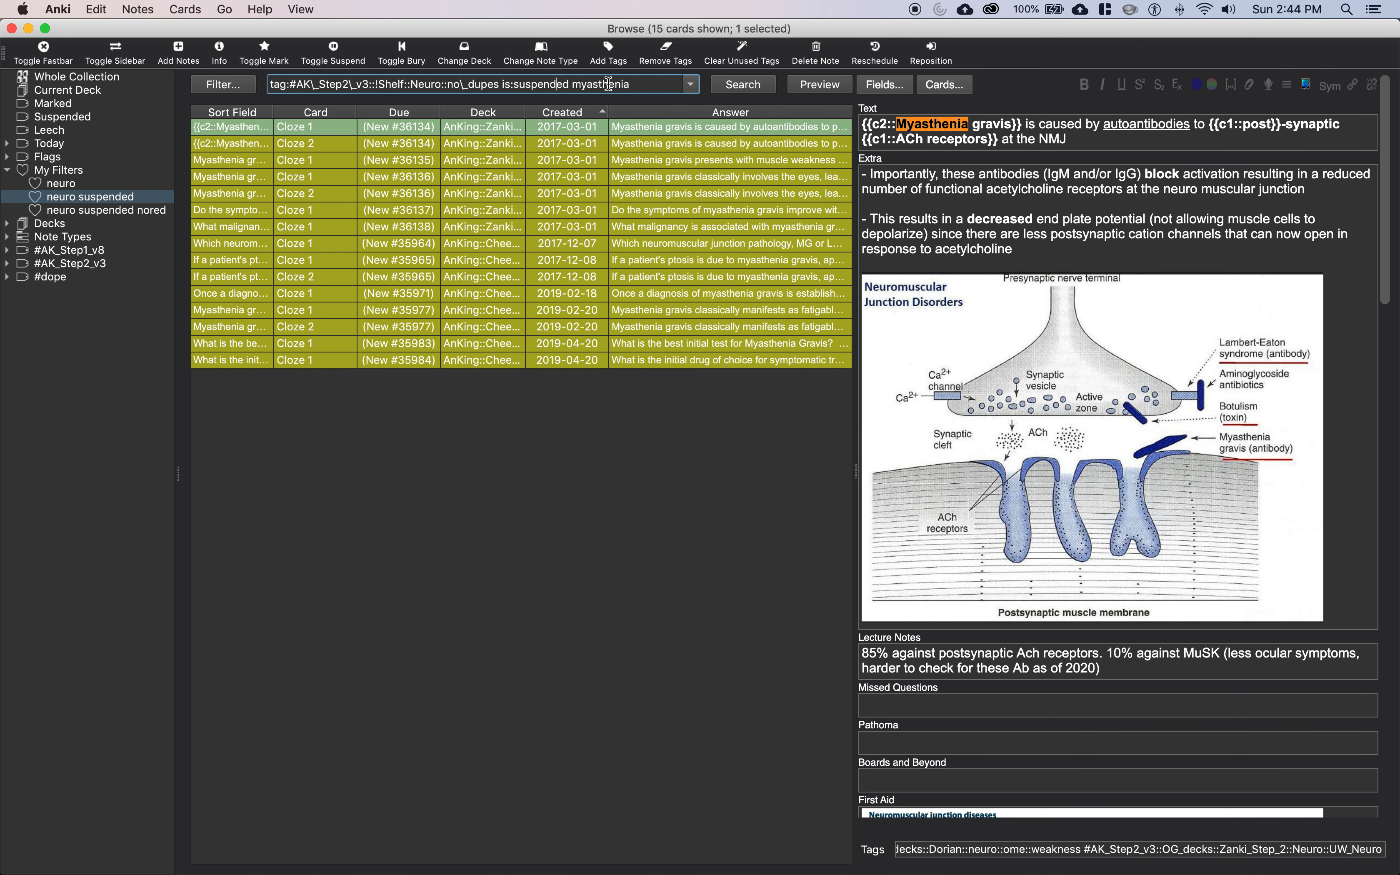
pyautogui.click(657, 183)
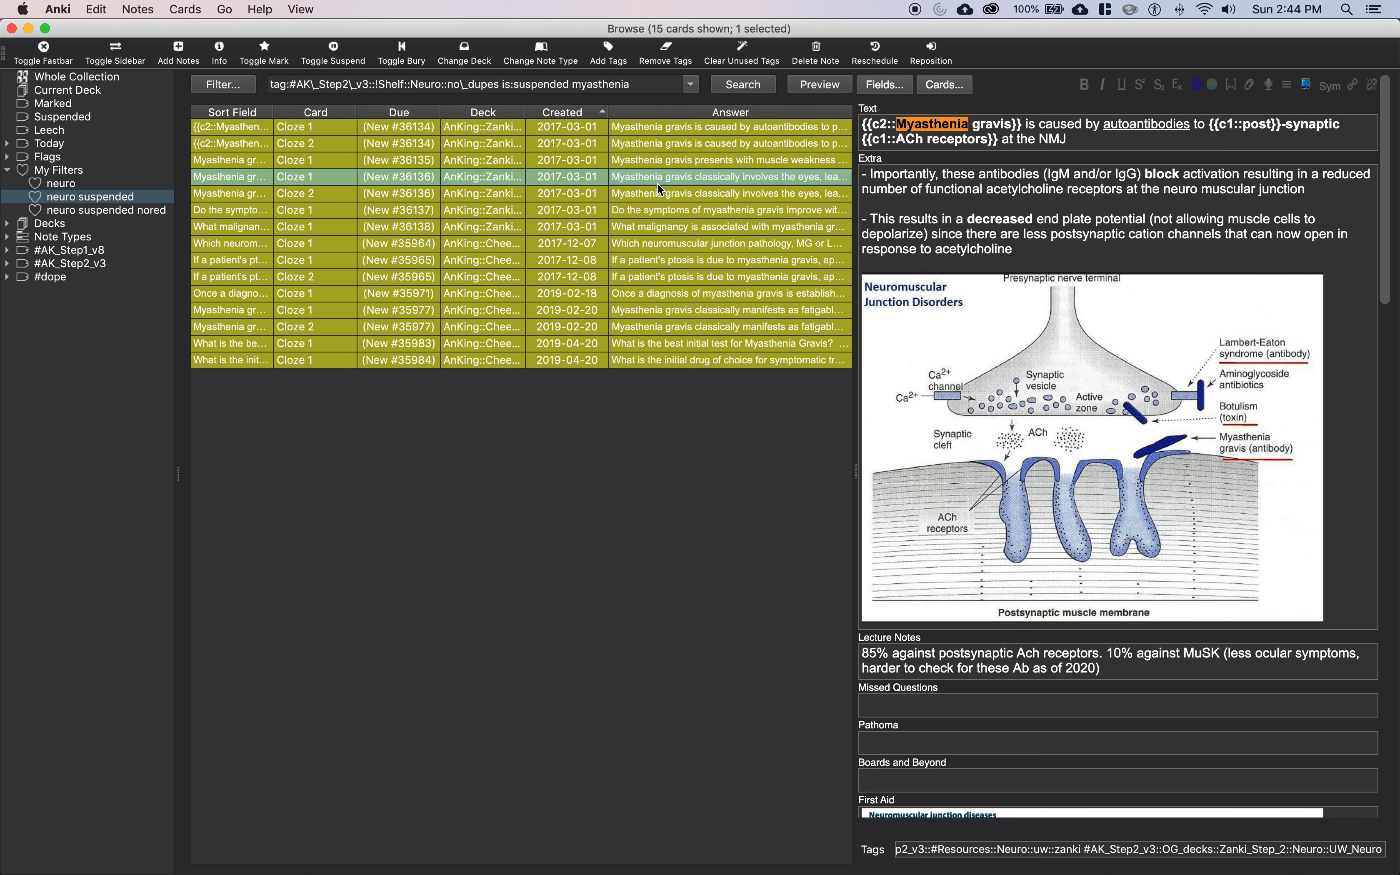
pyautogui.click(630, 135)
pyautogui.press('Down')
pyautogui.press('Down')
pyautogui.press('Down')
pyautogui.press('Down')
pyautogui.press('Down')
pyautogui.press('Down')
pyautogui.press('Down')
pyautogui.press('Down')
pyautogui.press('Down')
pyautogui.press('Down')
pyautogui.press('Down')
pyautogui.press('Down')
pyautogui.press('Down')
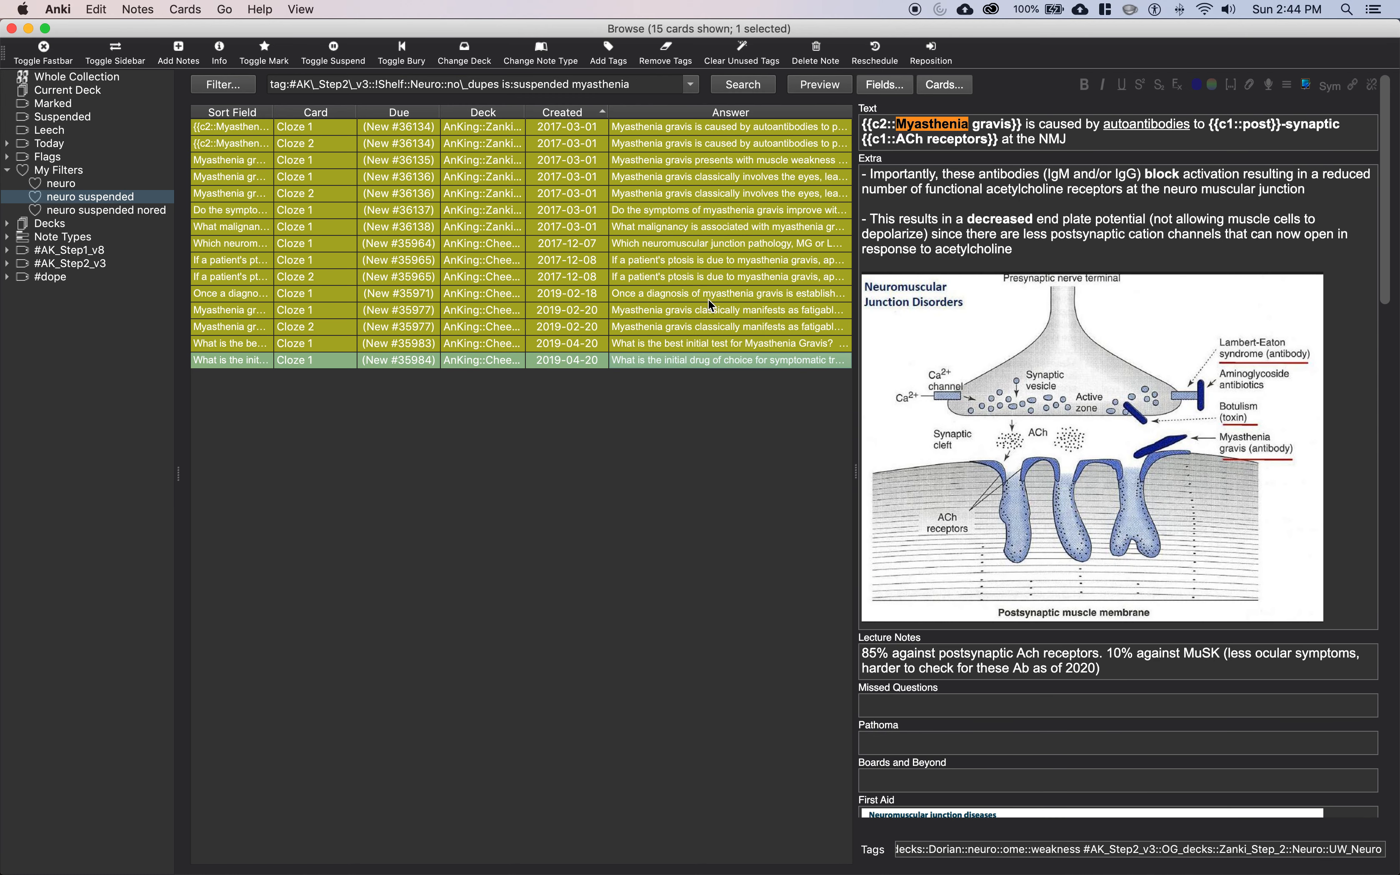
pyautogui.click(727, 345)
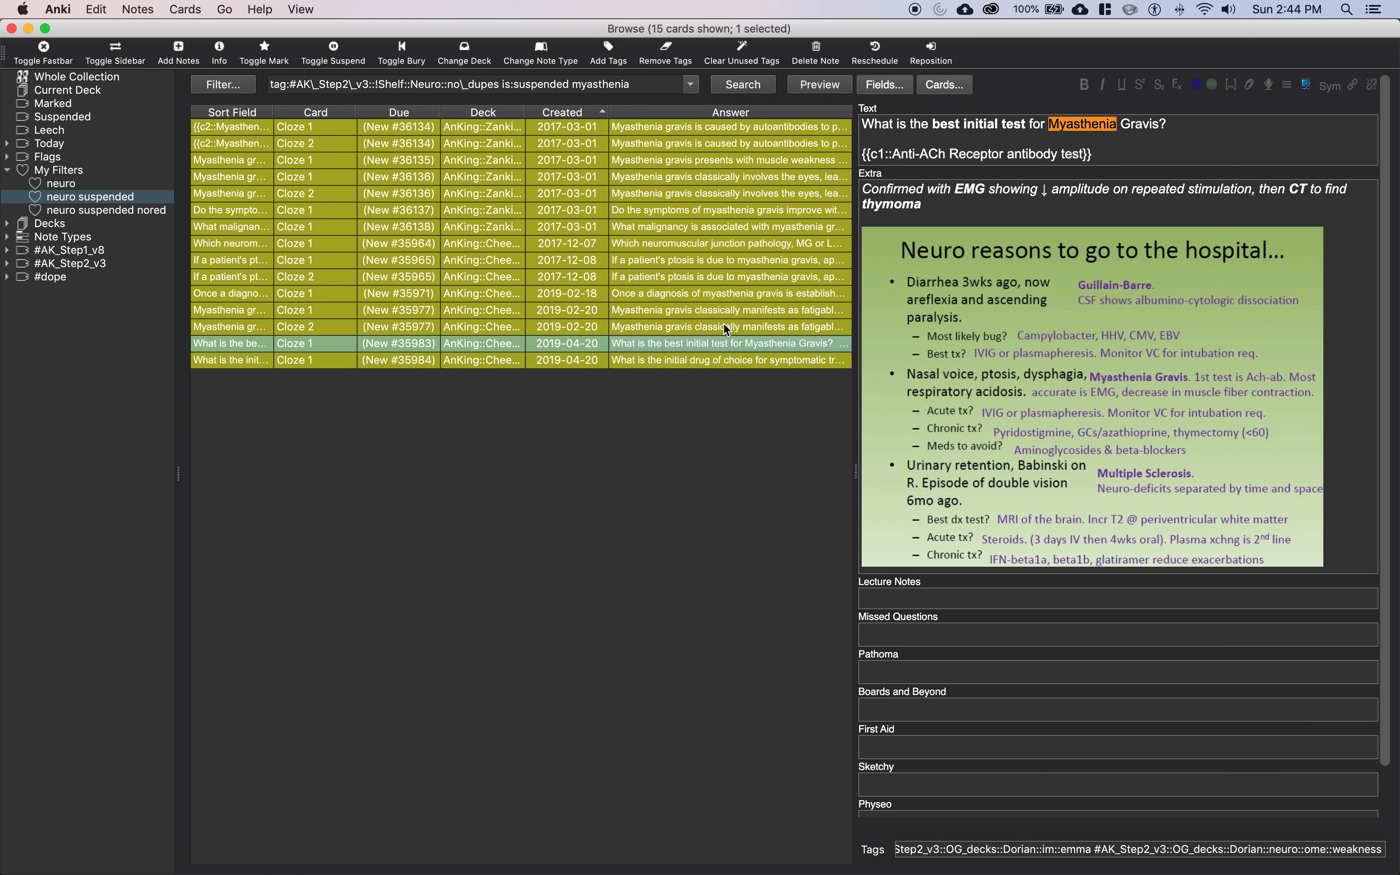
pyautogui.click(649, 128)
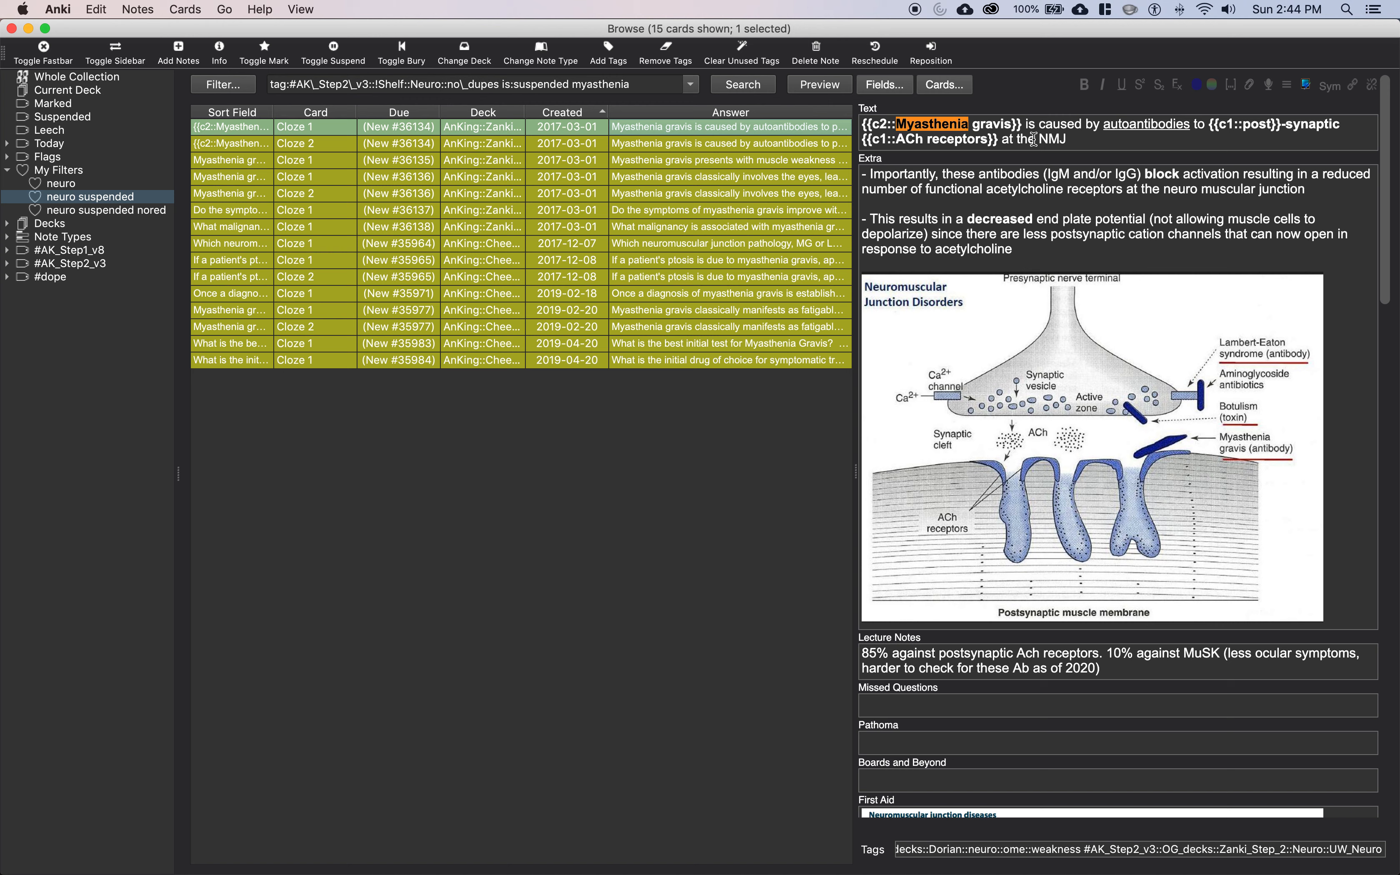
# Read through the Text field of the first myasthenia card and highlight its ending, "at the NMJ".
pyautogui.click(1099, 140)
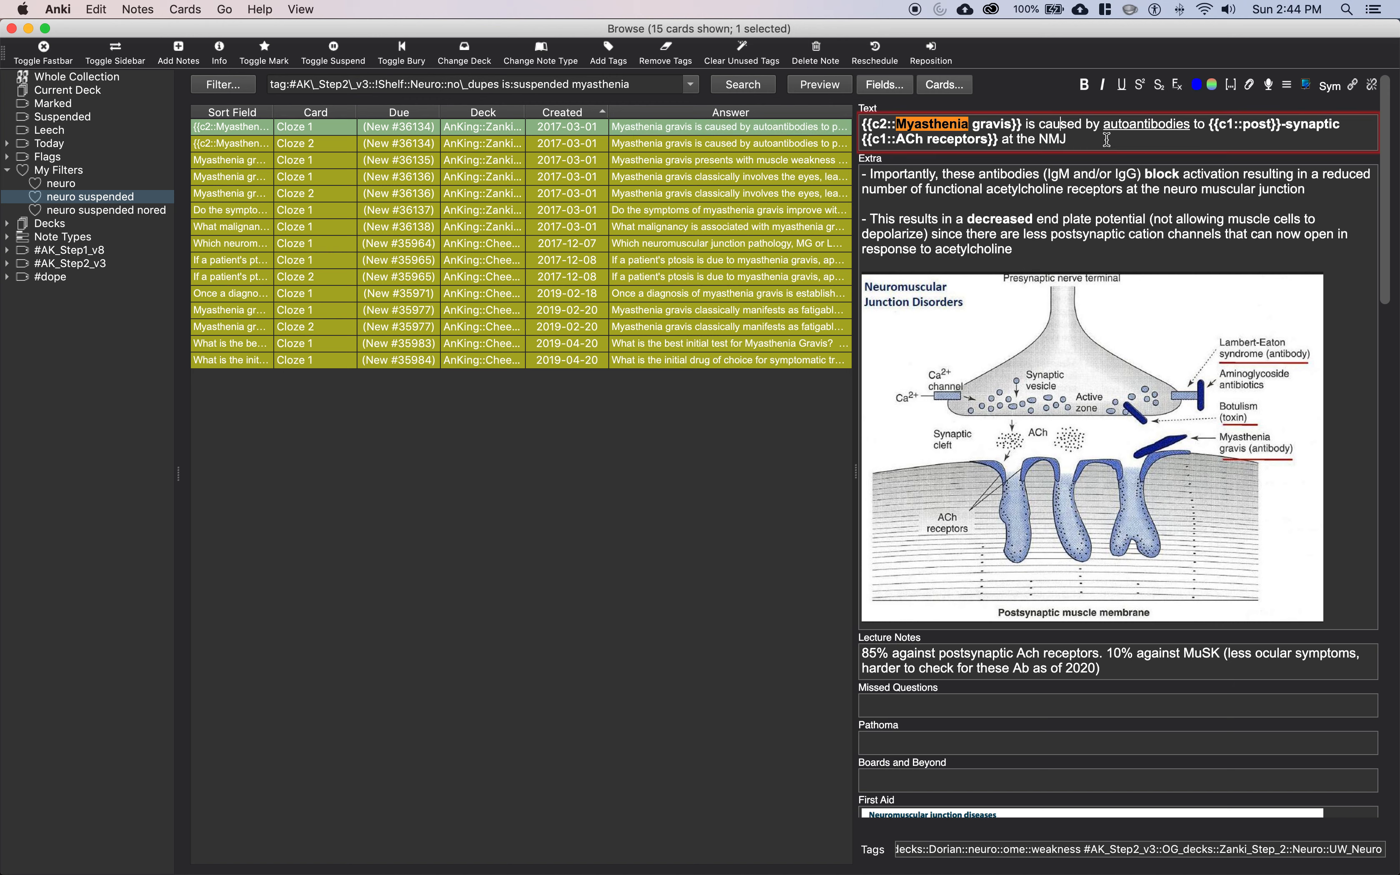
pyautogui.hotkey('alt', 'Right')
pyautogui.hotkey('alt', 'Right')
pyautogui.hotkey('alt', 'Right')
pyautogui.hotkey('alt', 'Right')
pyautogui.hotkey('alt', 'Right')
pyautogui.hotkey('alt', 'Right')
pyautogui.hotkey('alt', 'Right')
pyautogui.hotkey('alt', 'Right')
pyautogui.moveTo(1067, 139); pyautogui.dragTo(974, 138)
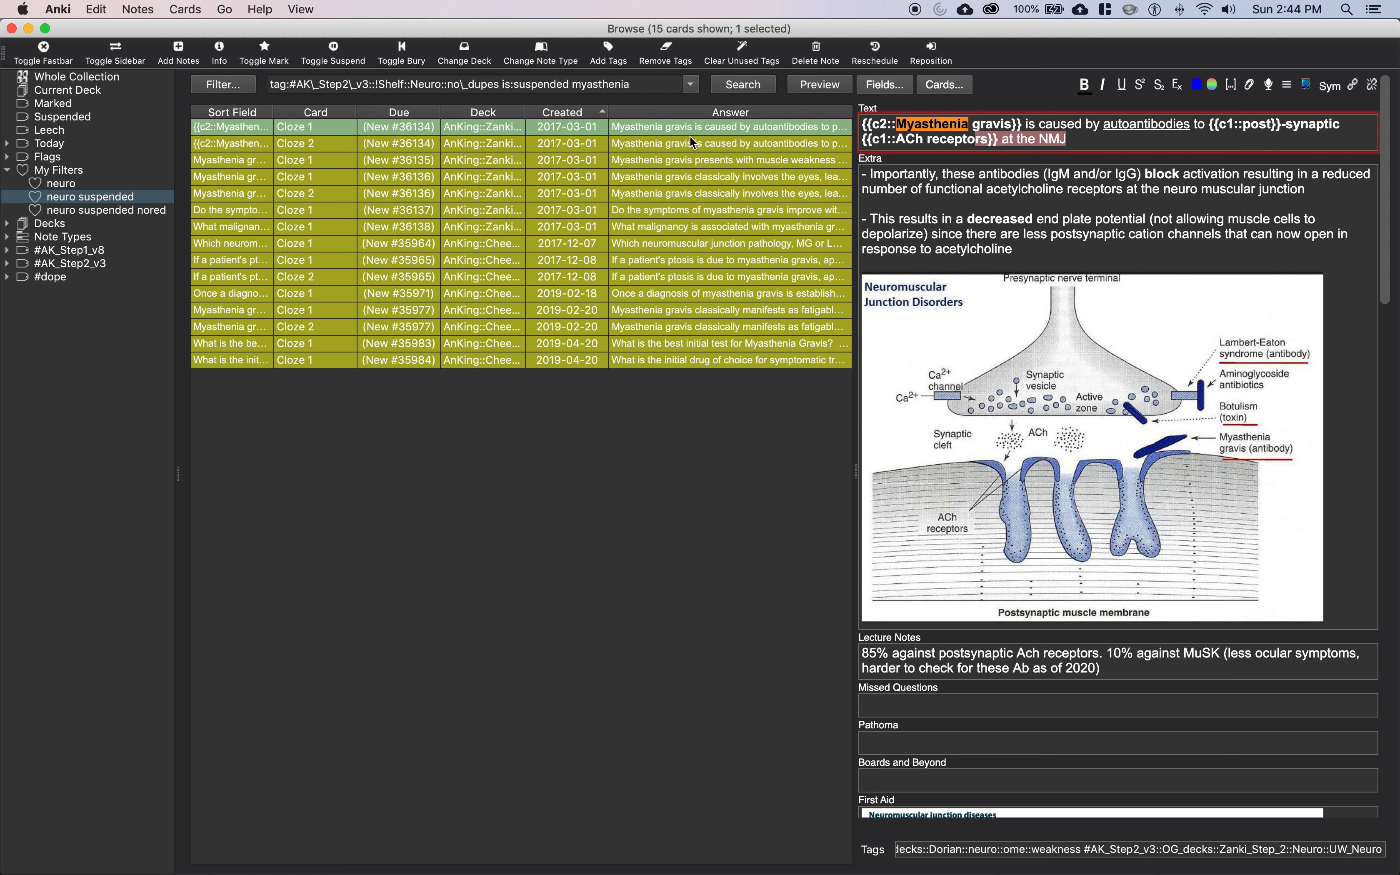
# Flag both cloze cards of the myasthenia autoantibodies note red.
pyautogui.click(689, 137)
pyautogui.keyDown('shift'); pyautogui.click(689, 143); pyautogui.keyUp('shift')
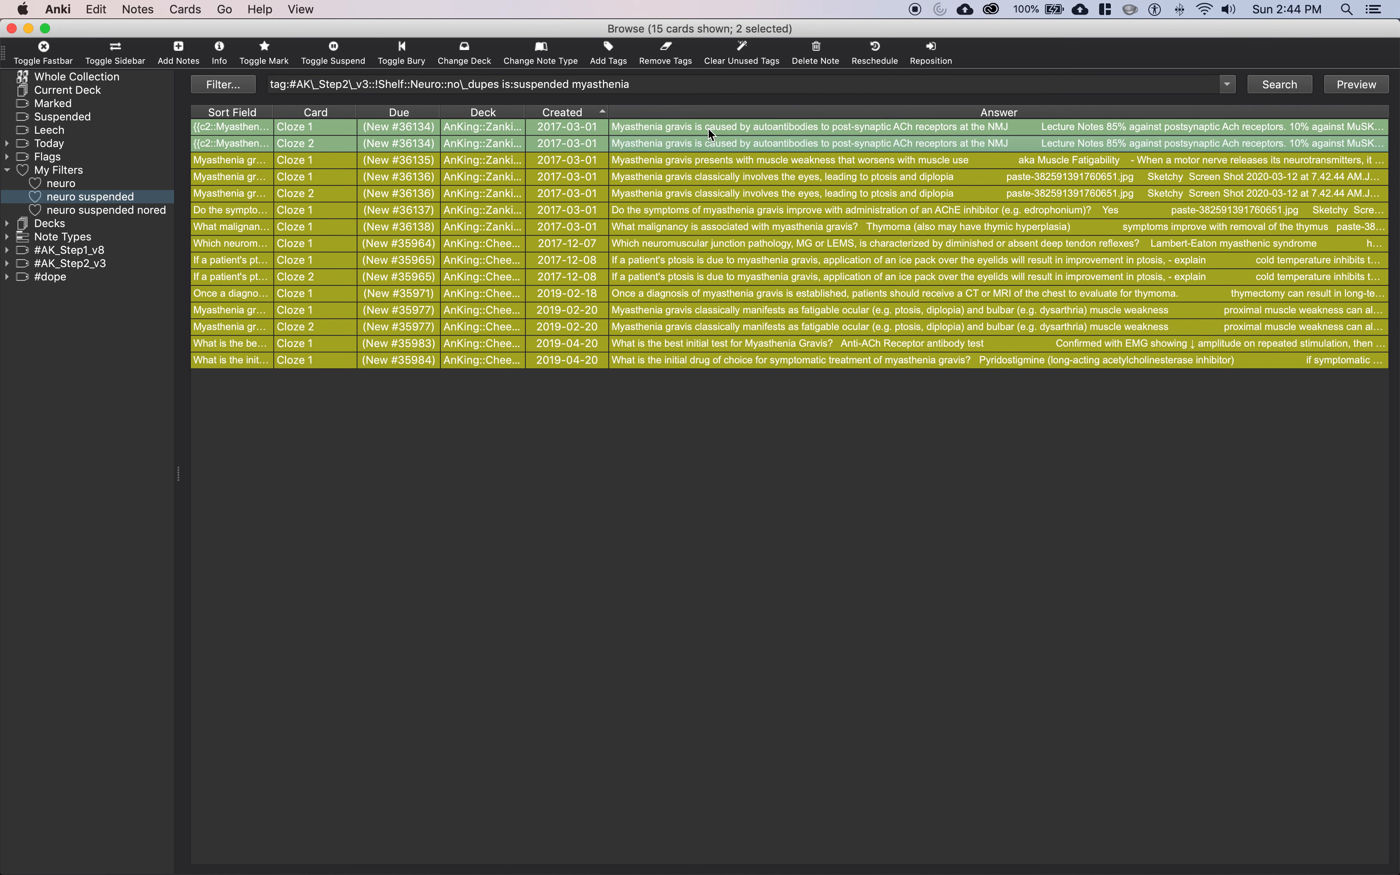
pyautogui.press('super+j')
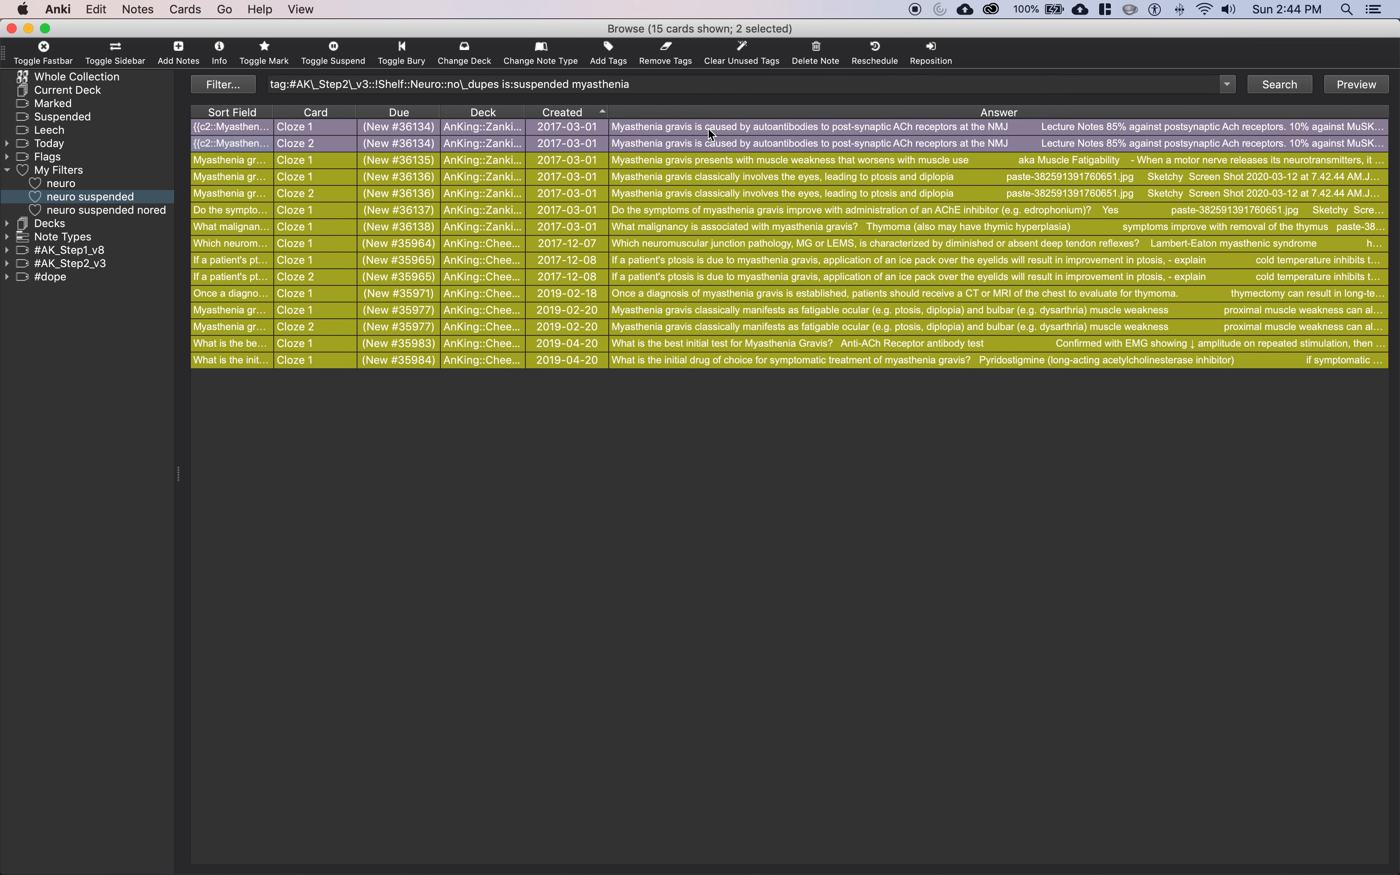
pyautogui.click(711, 128)
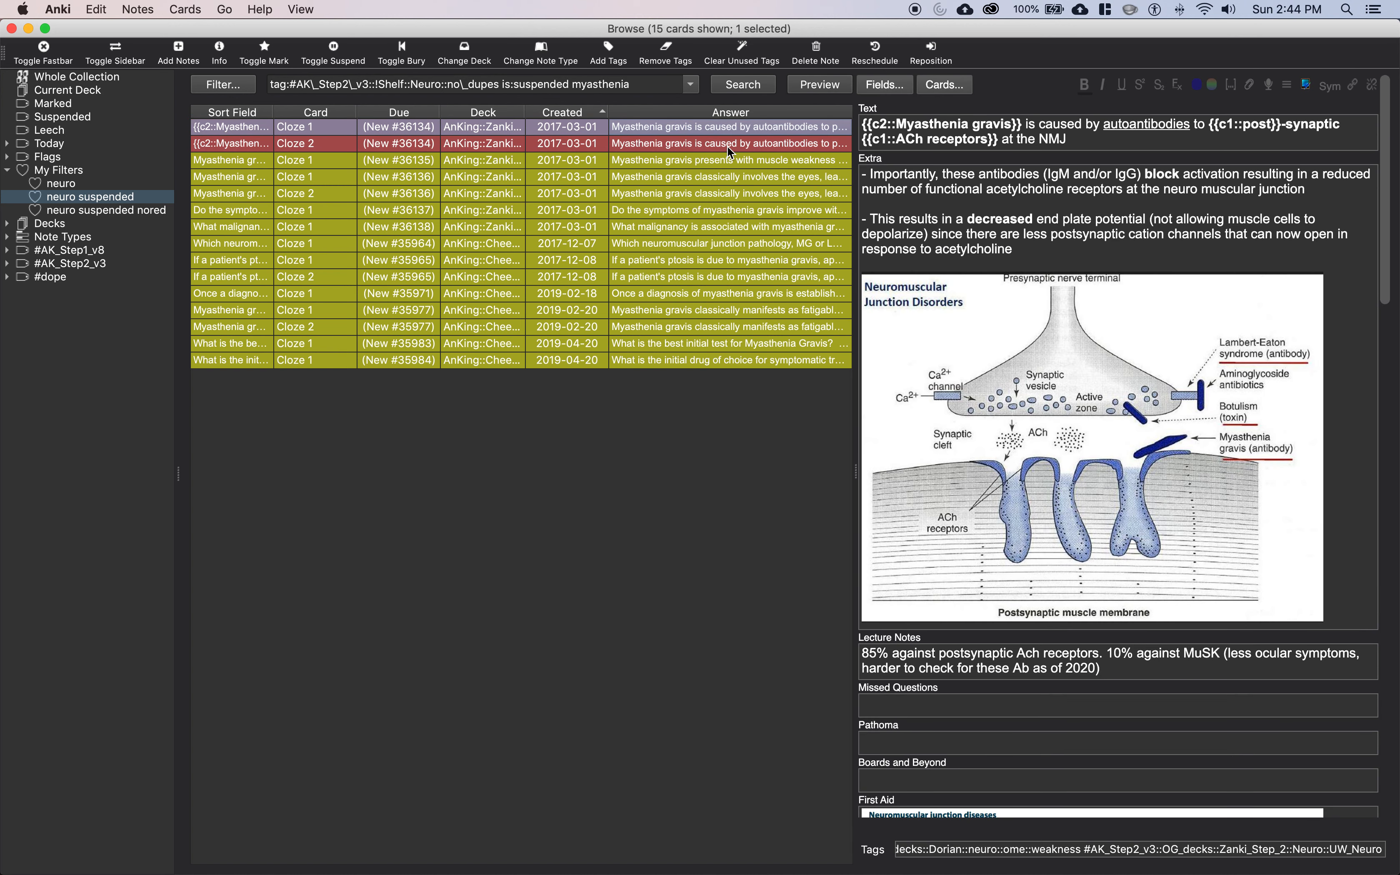
# Apply the "neuro suspended nored" filter and narrow its search with the keyword myasthenia.
pyautogui.click(128, 211)
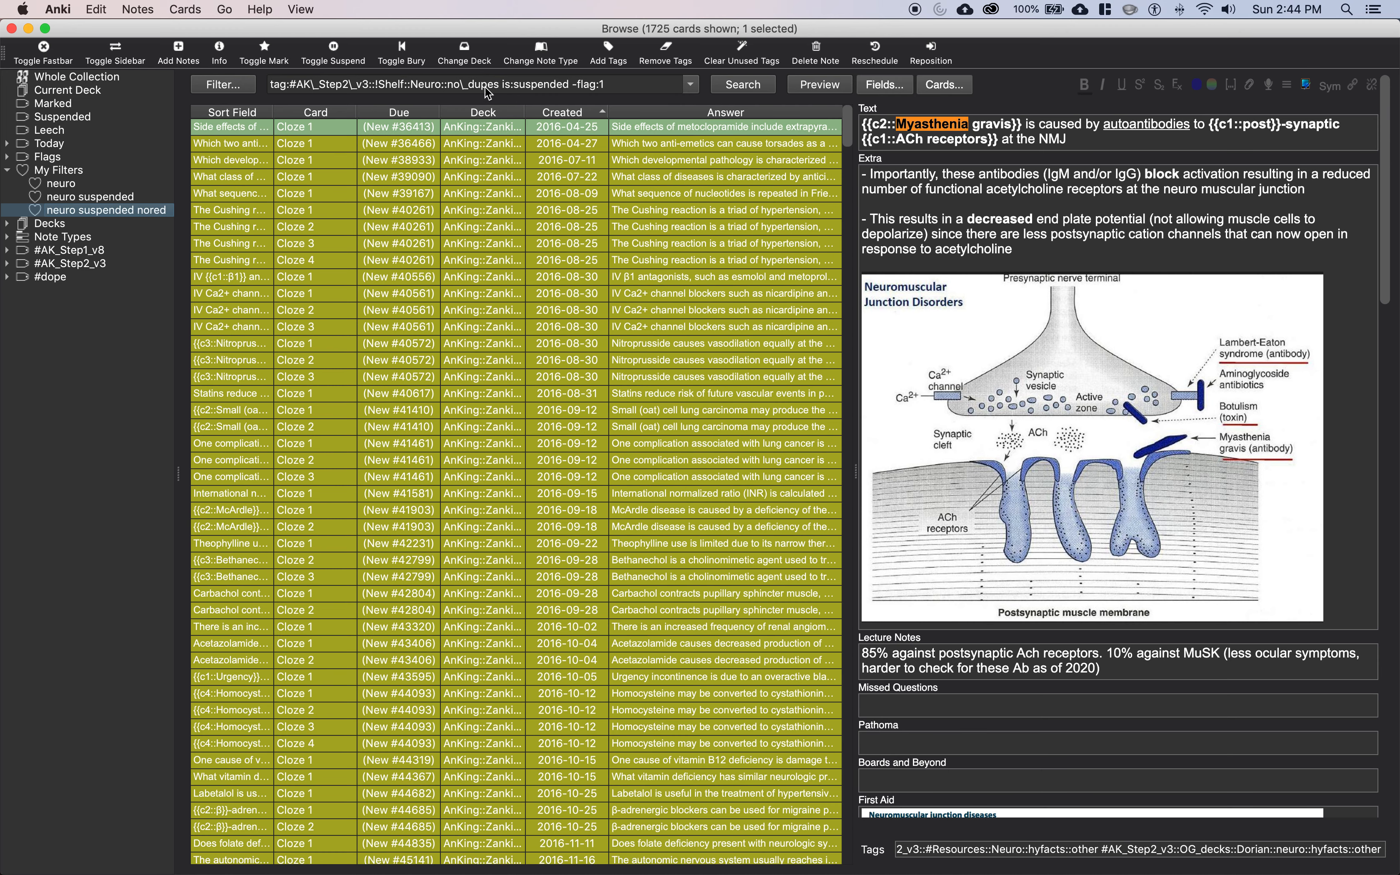
pyautogui.click(645, 82)
pyautogui.write('myasthenia')
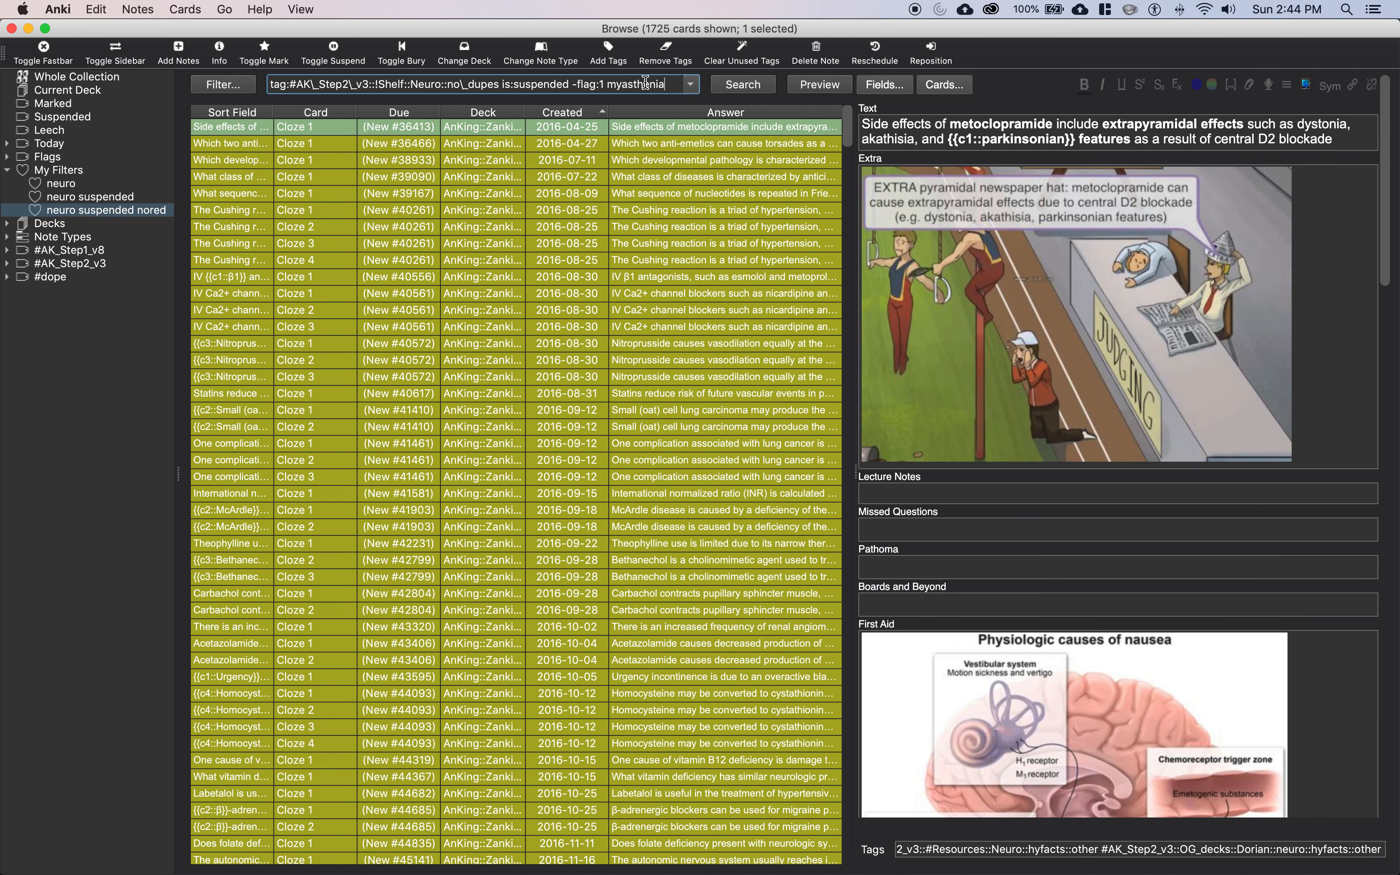
pyautogui.press('Return')
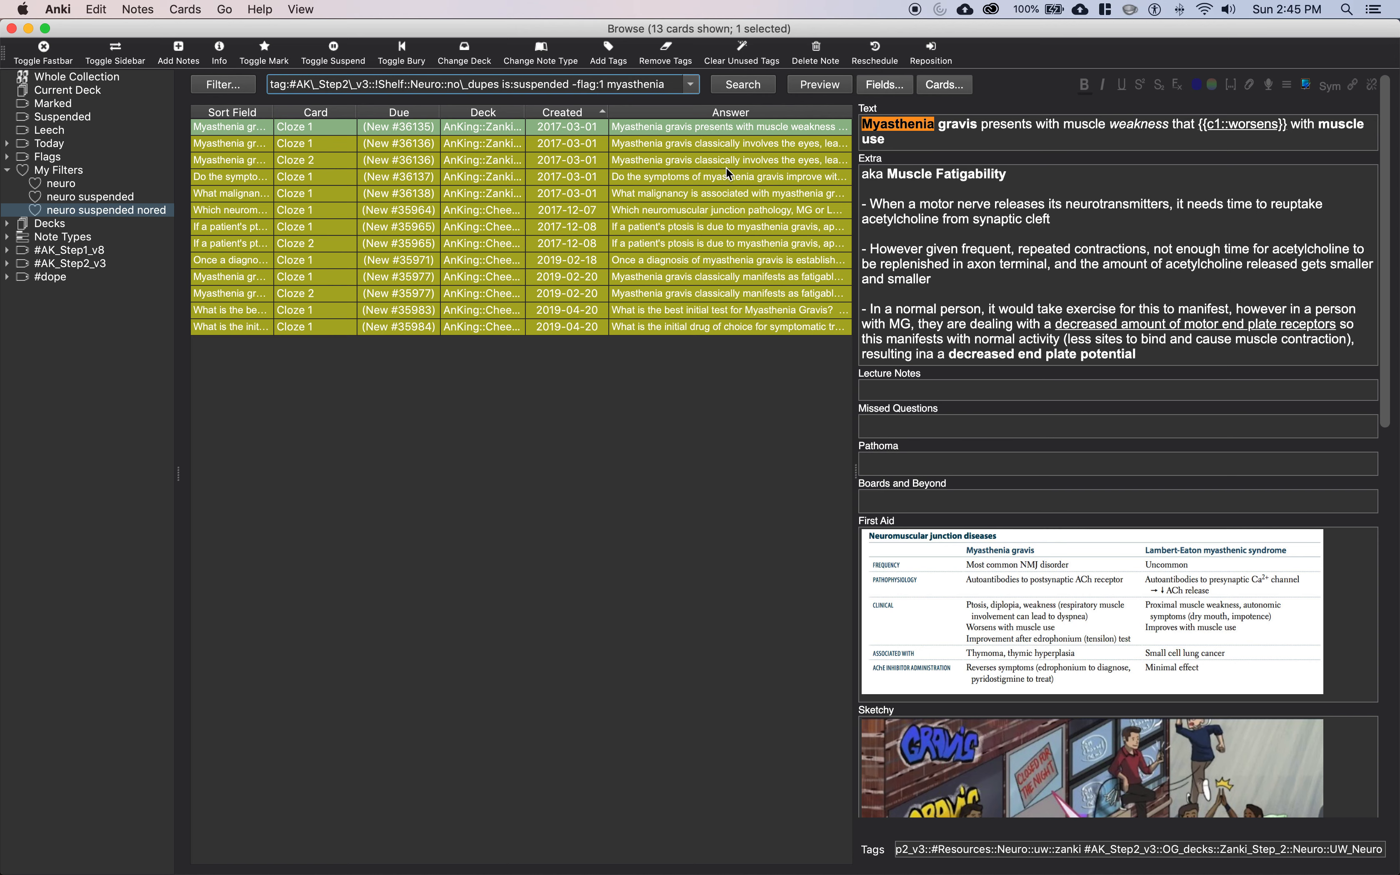
# Unsuspend all the remaining unflagged myasthenia cards and close the card browser to return to the deck list.
pyautogui.click(685, 156)
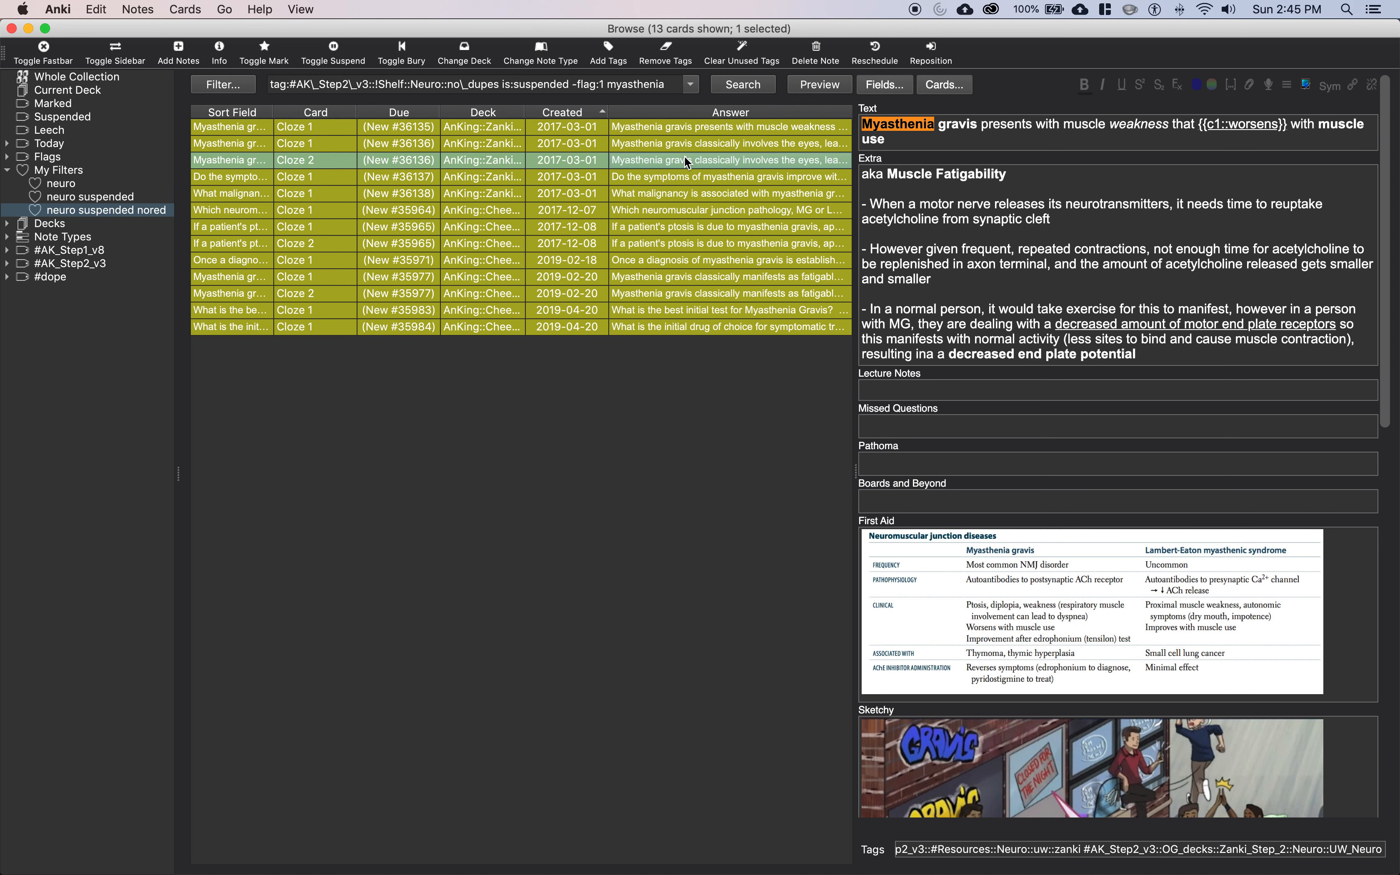
pyautogui.press('super+a')
pyautogui.press('super+j')
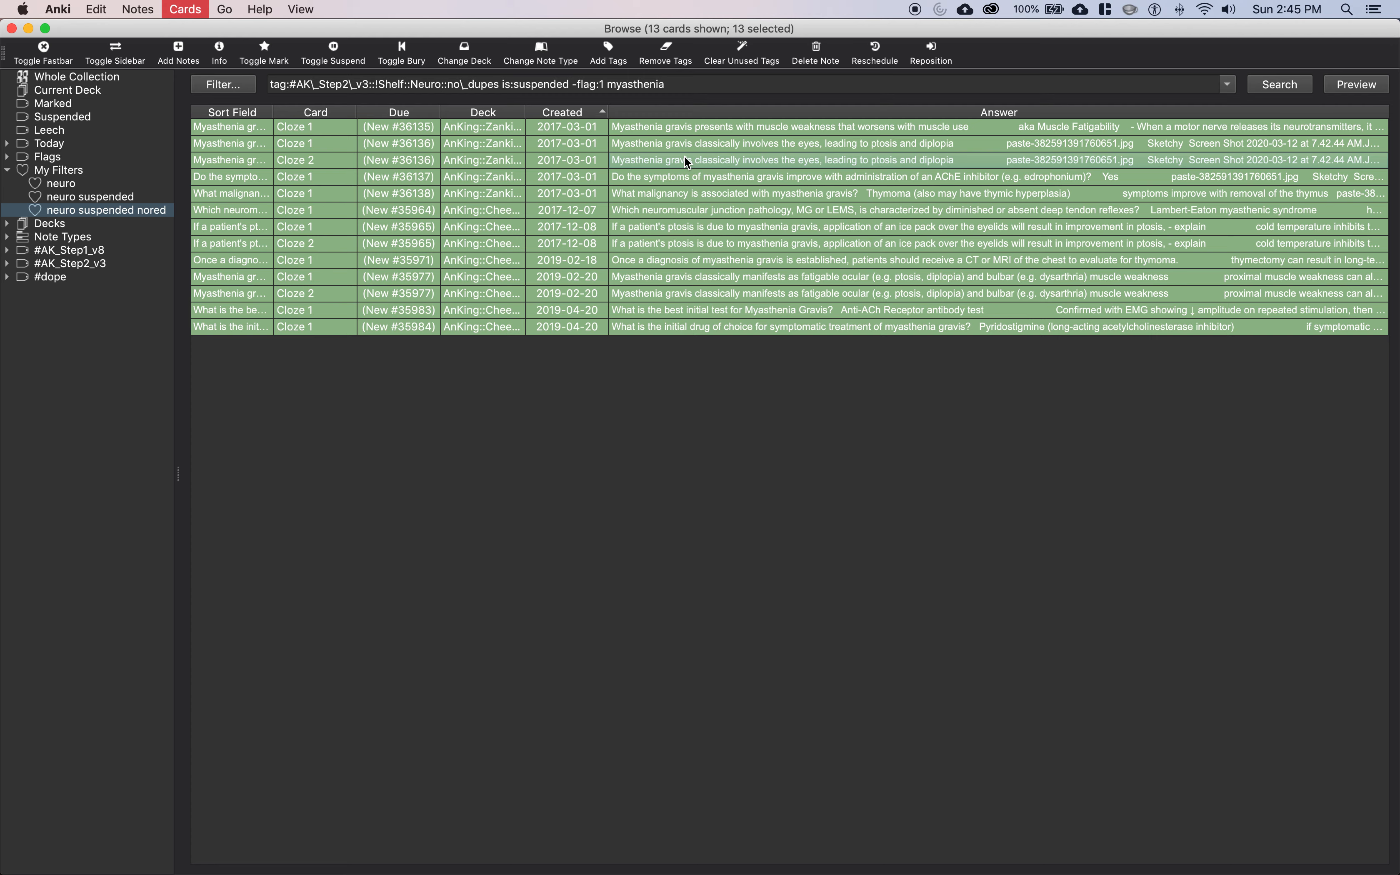
pyautogui.click(679, 207)
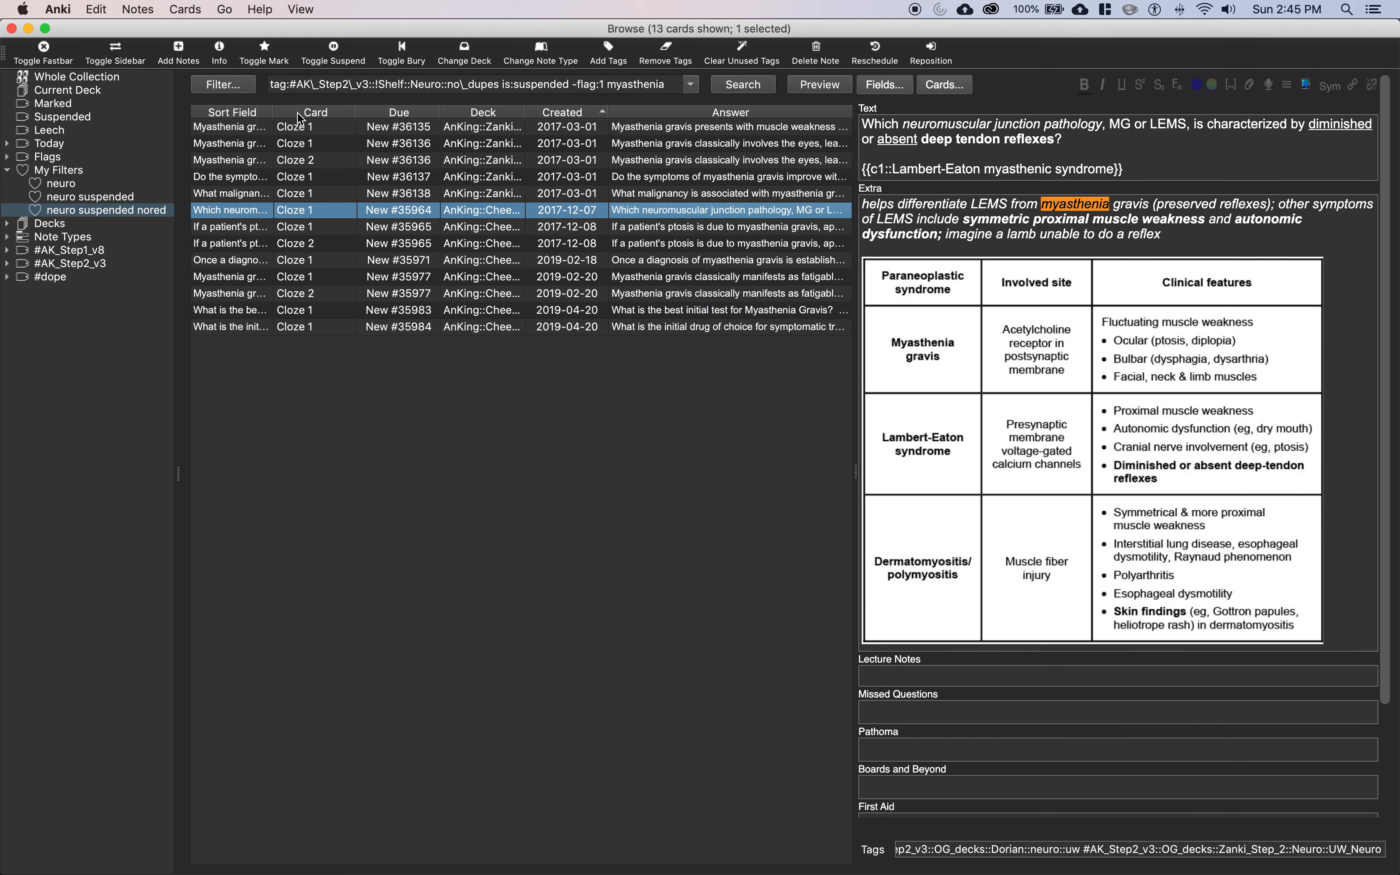
pyautogui.press('Escape')
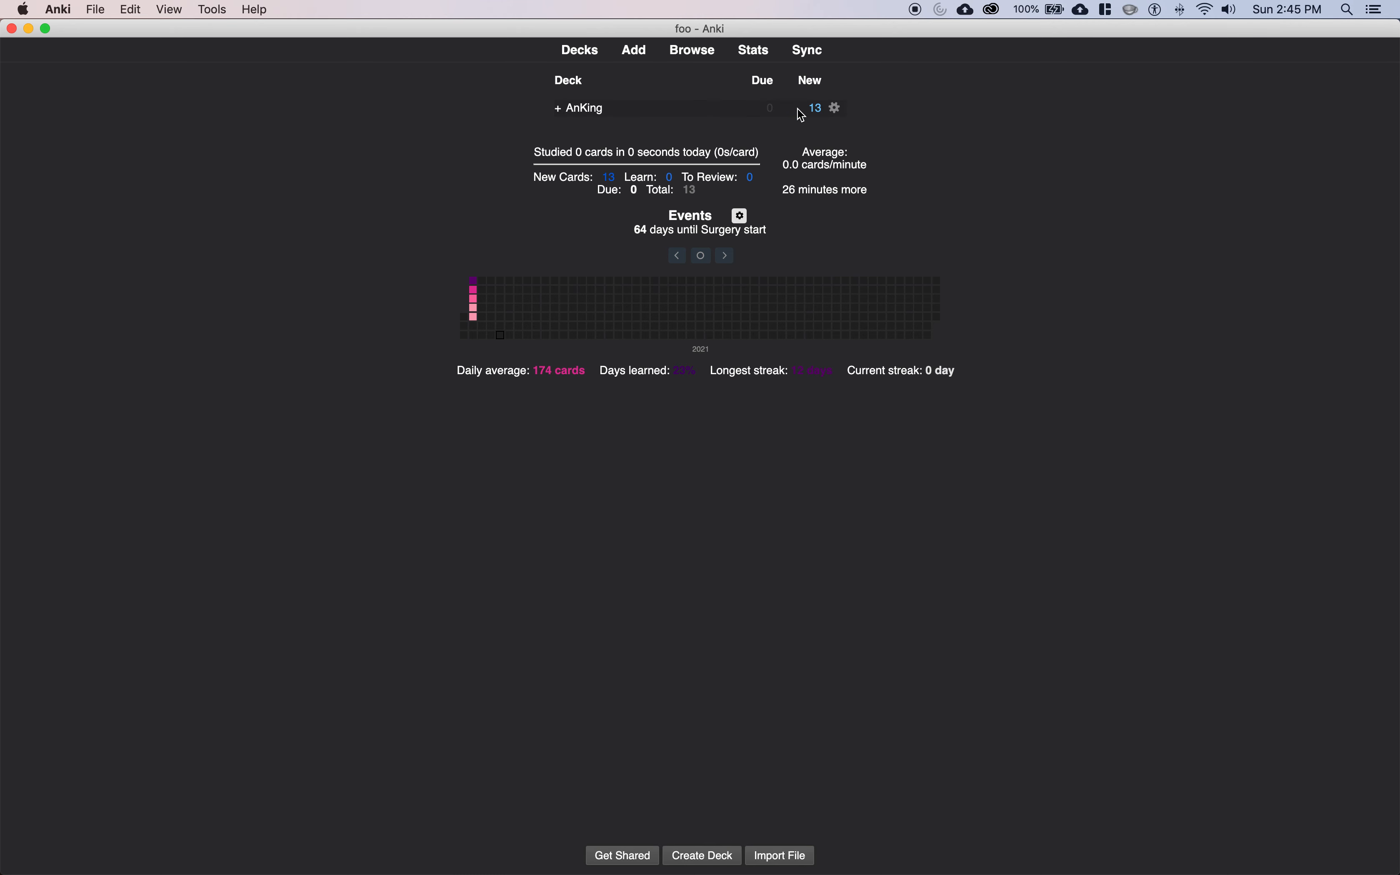
# Reopen the card browser and apply the "neuro suspended nored" filter from My Filters.
pyautogui.click(706, 59)
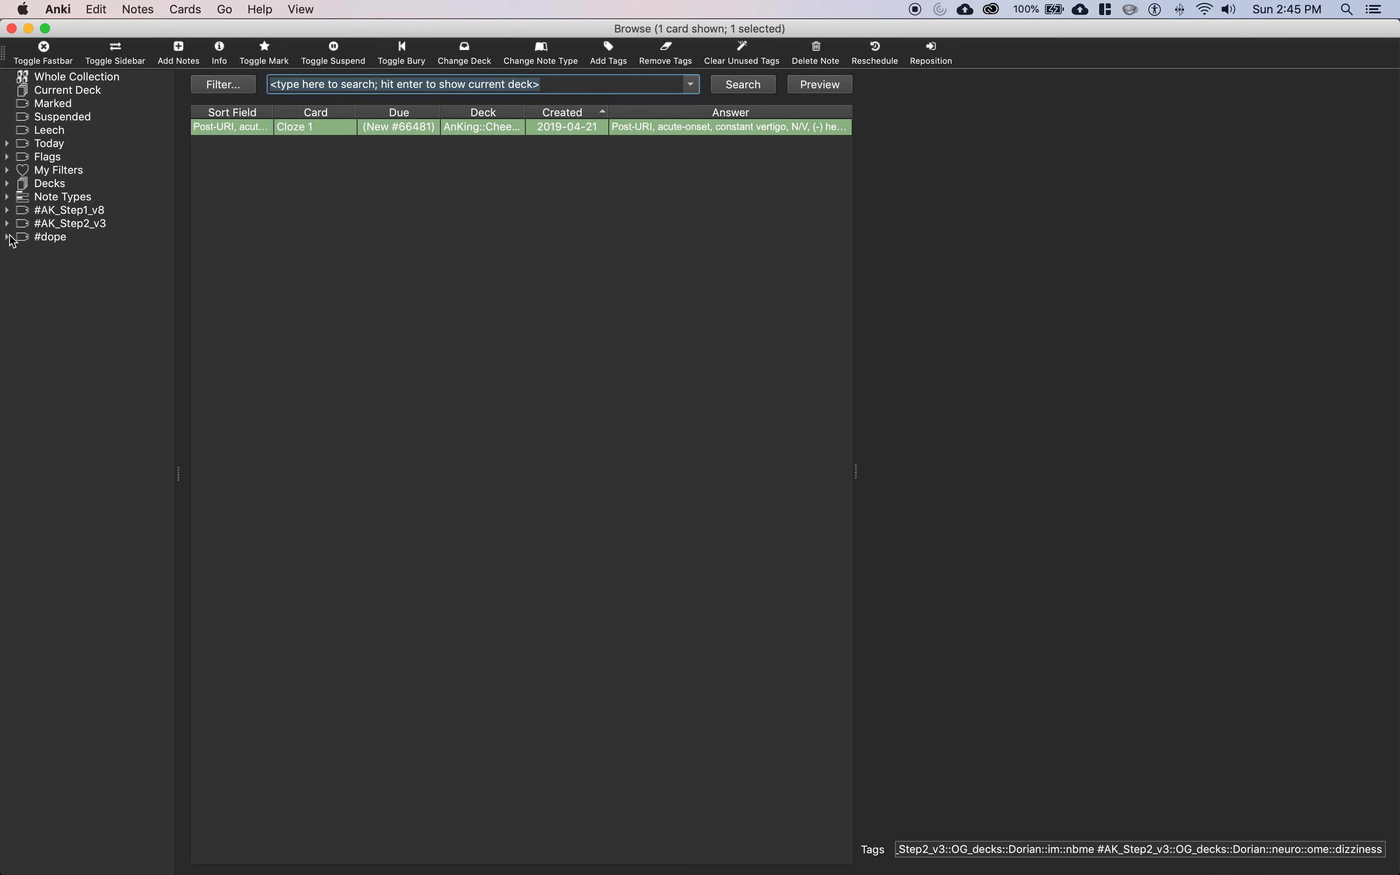
pyautogui.click(8, 225)
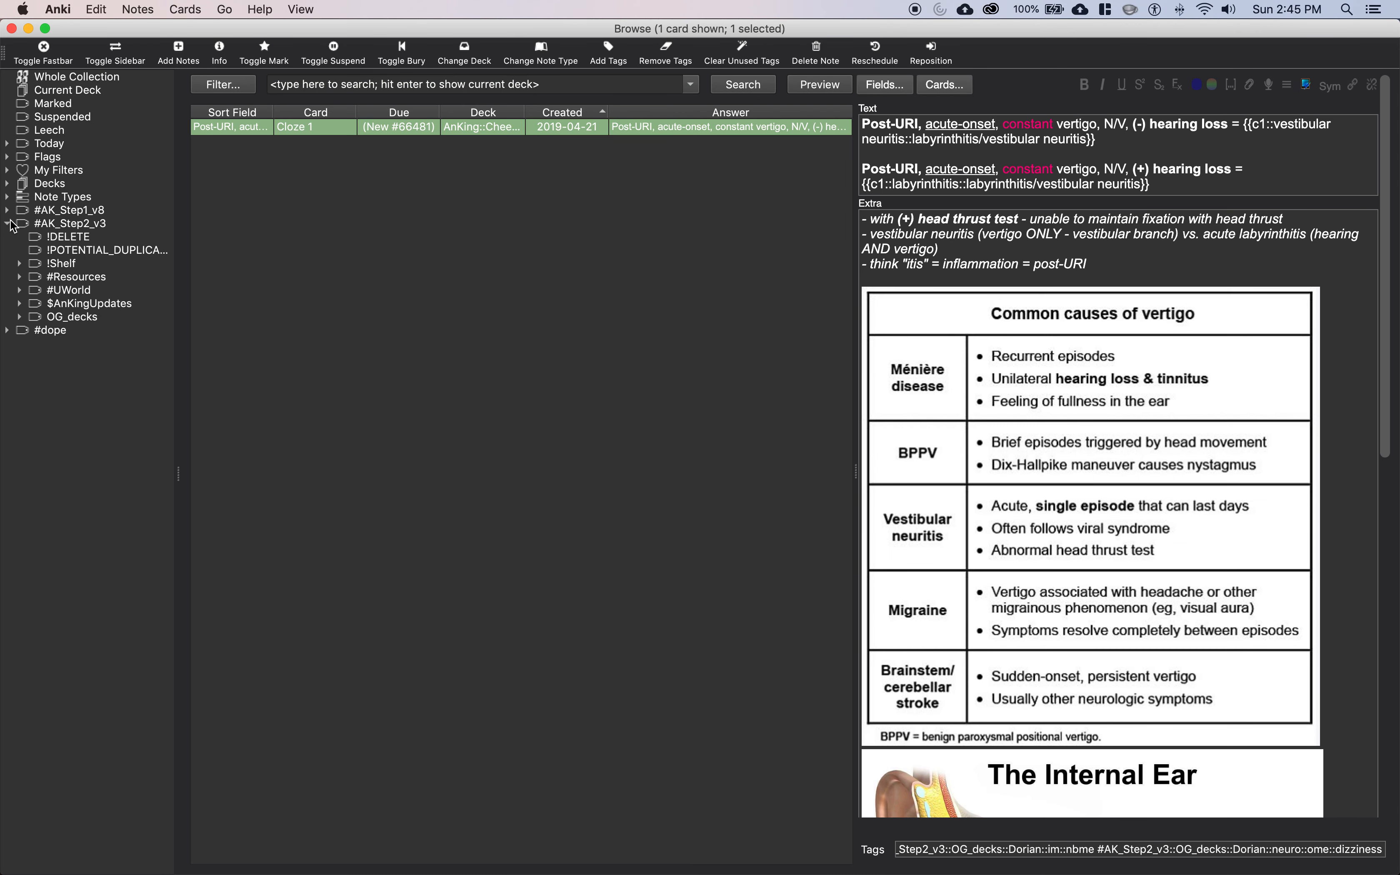
pyautogui.click(8, 224)
pyautogui.click(7, 170)
pyautogui.click(67, 212)
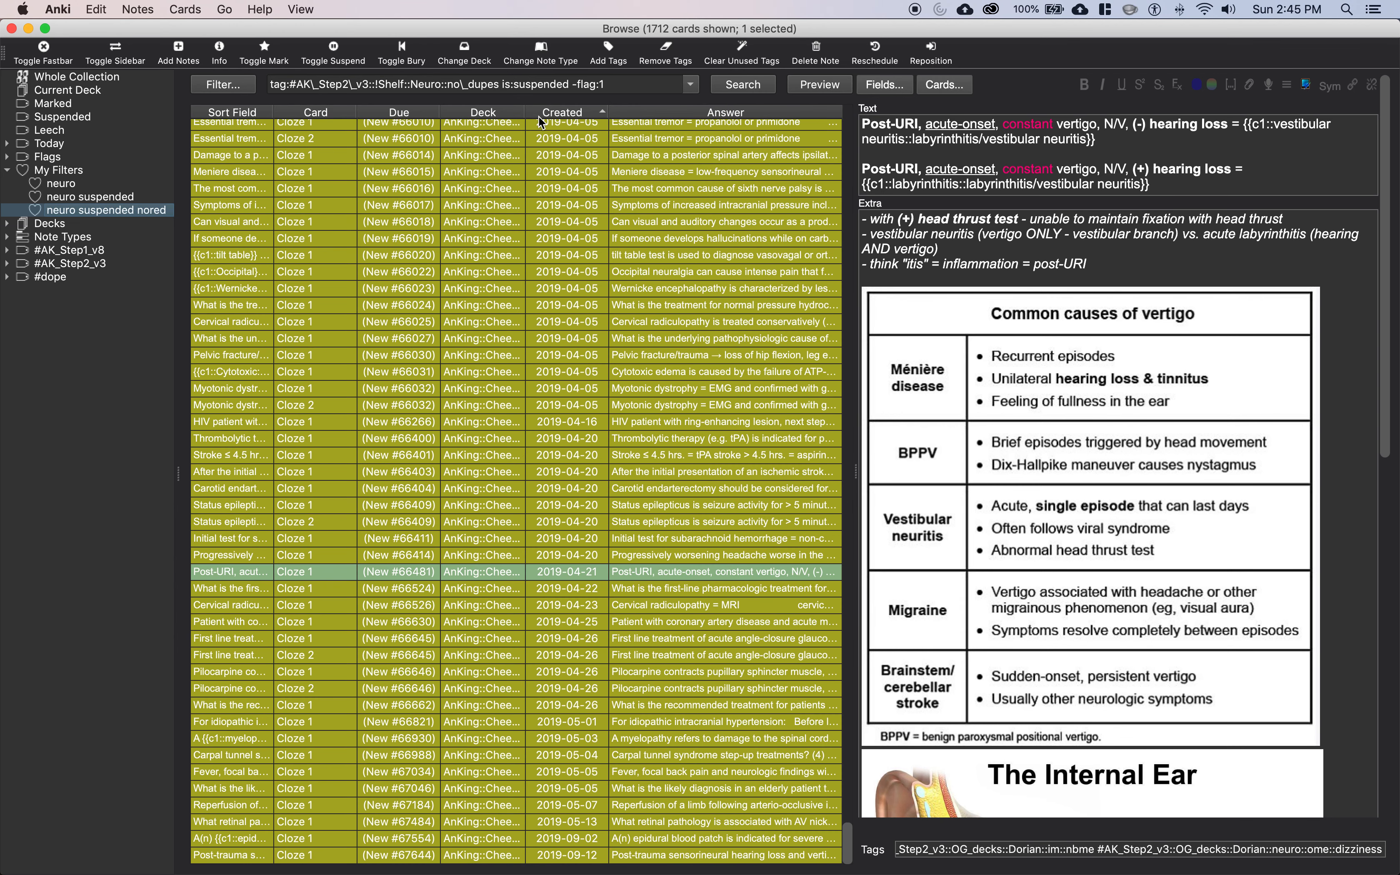
# View the list of columns available for the card table, leaving the selection as it is.
pyautogui.rightClick(531, 113)
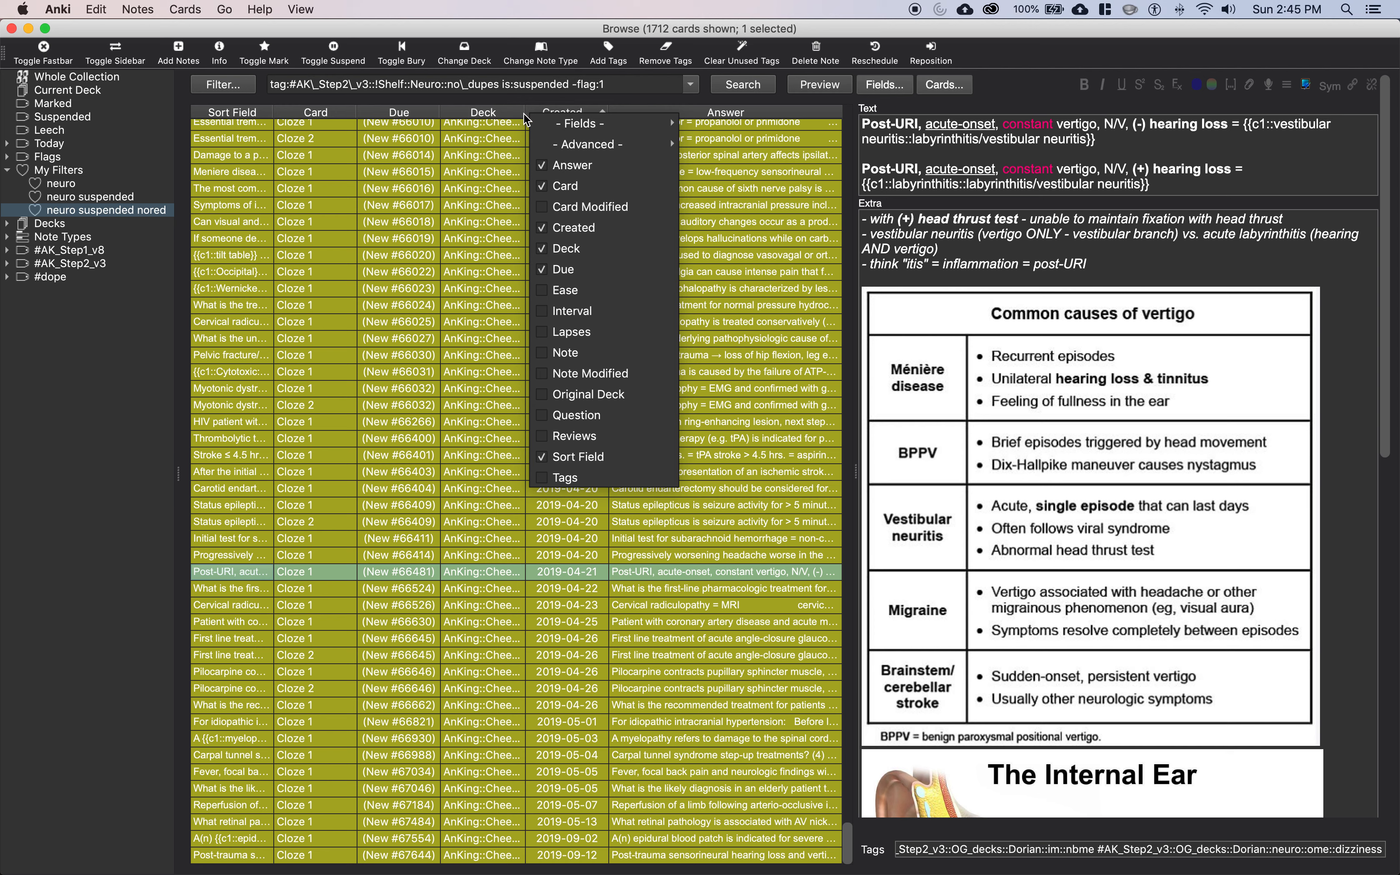
pyautogui.rightClick(517, 113)
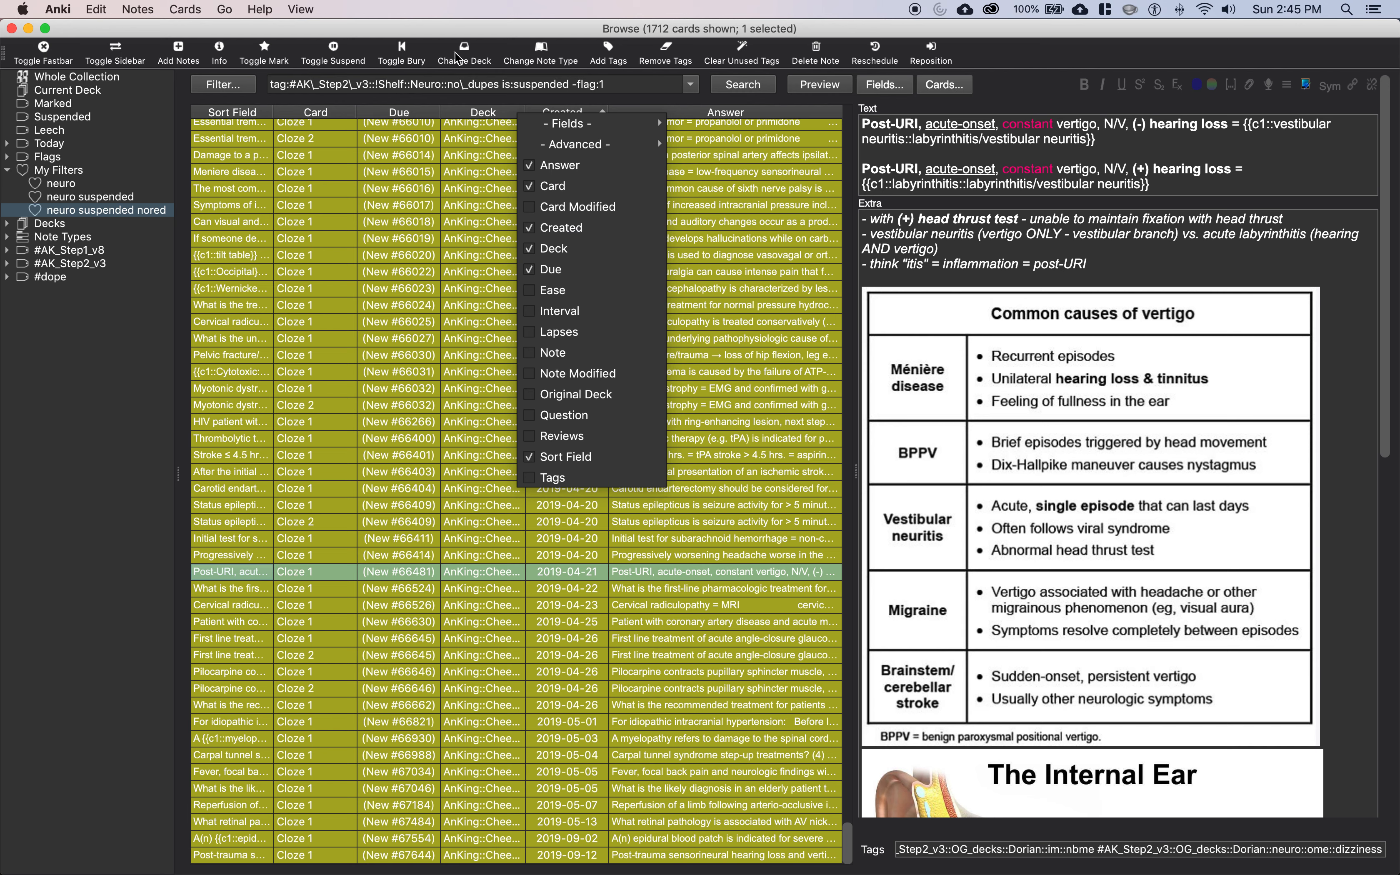
pyautogui.click(469, 153)
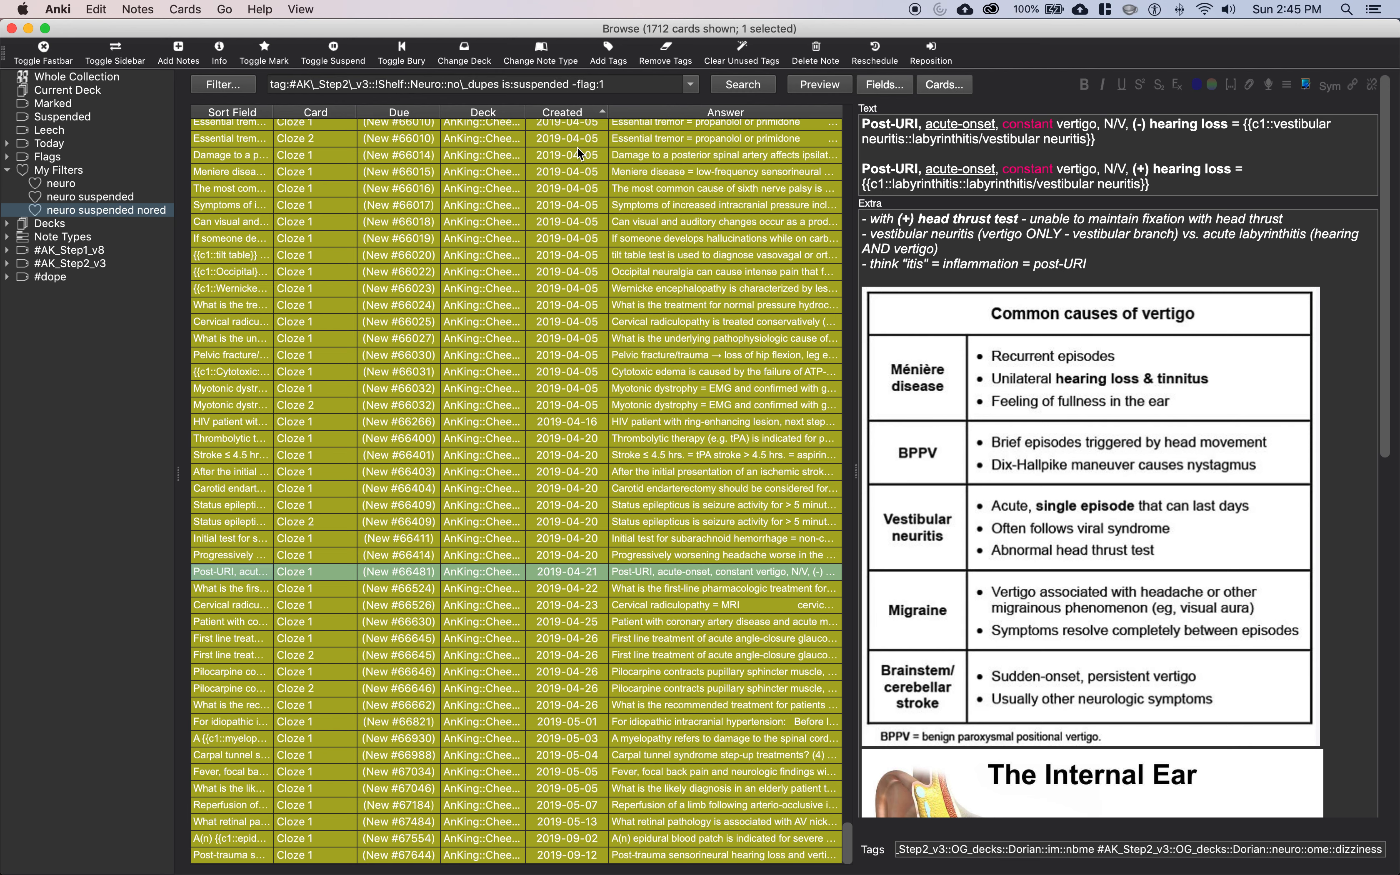
# Switch the Created sort order to descending and back to ascending, looking through the suspended unflagged cards.
pyautogui.click(603, 113)
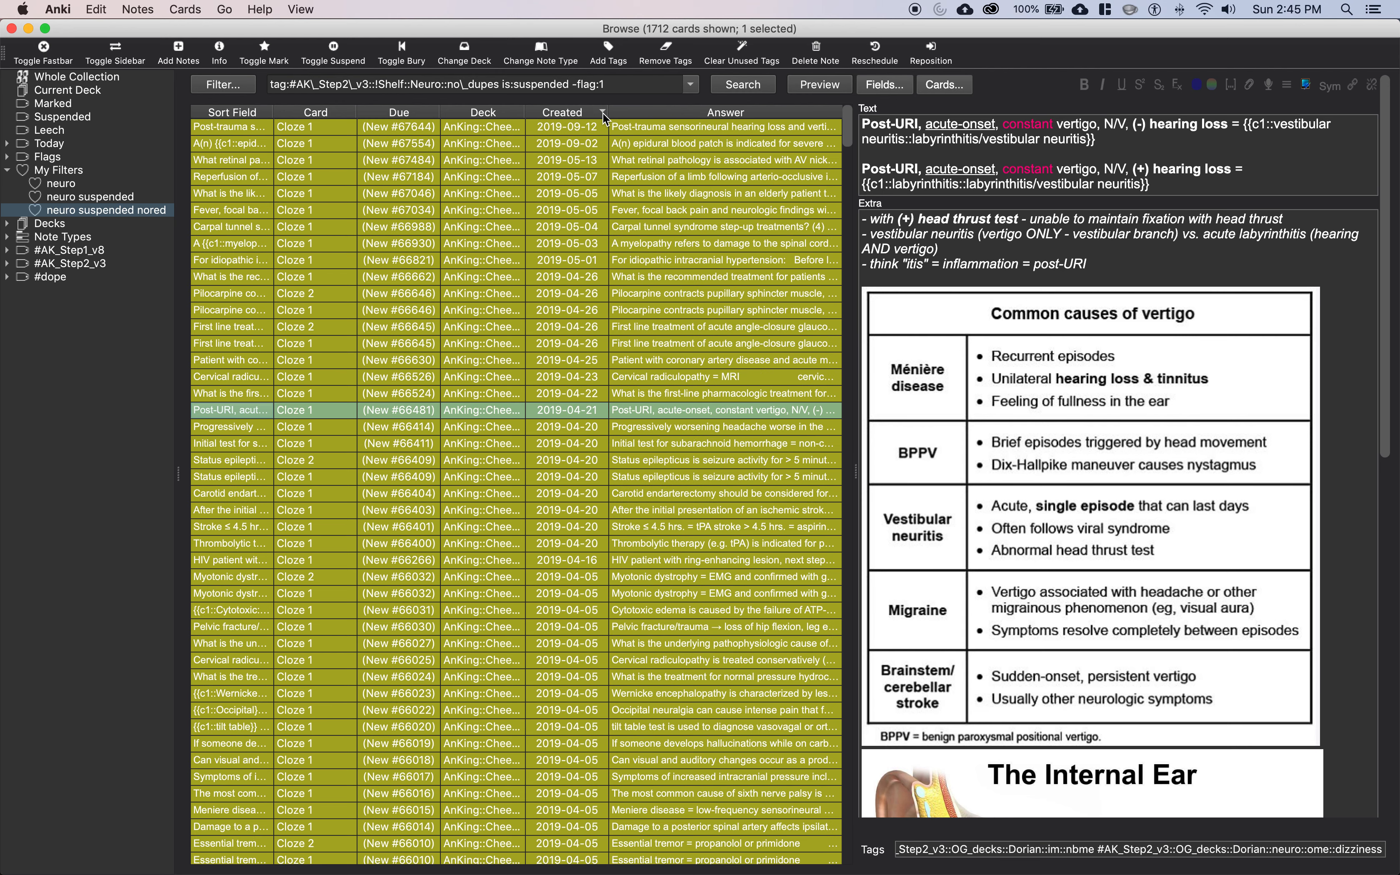
pyautogui.click(603, 112)
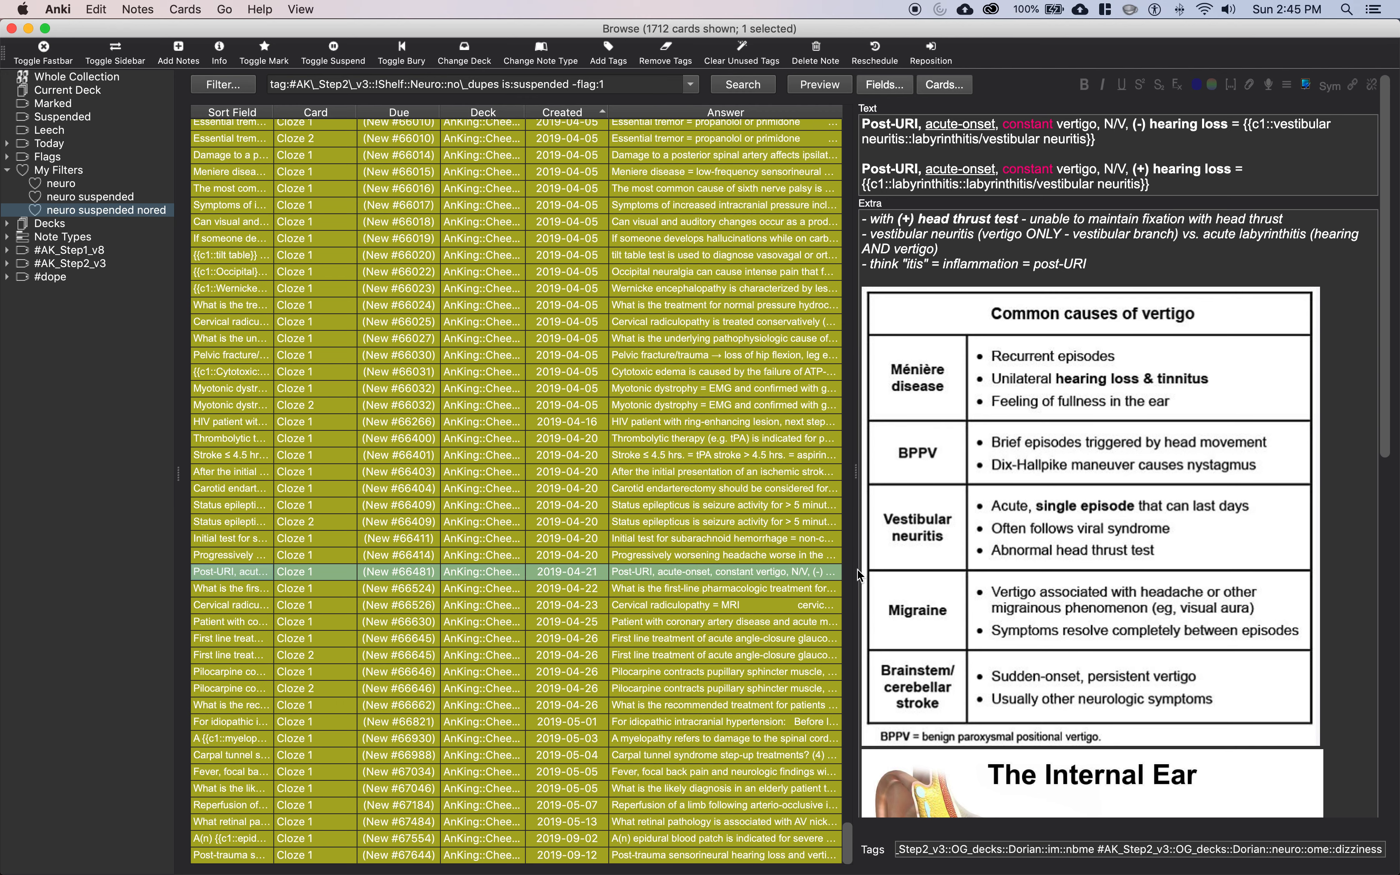
pyautogui.scroll(5, 785, 593)
pyautogui.scroll(3, 847, 835)
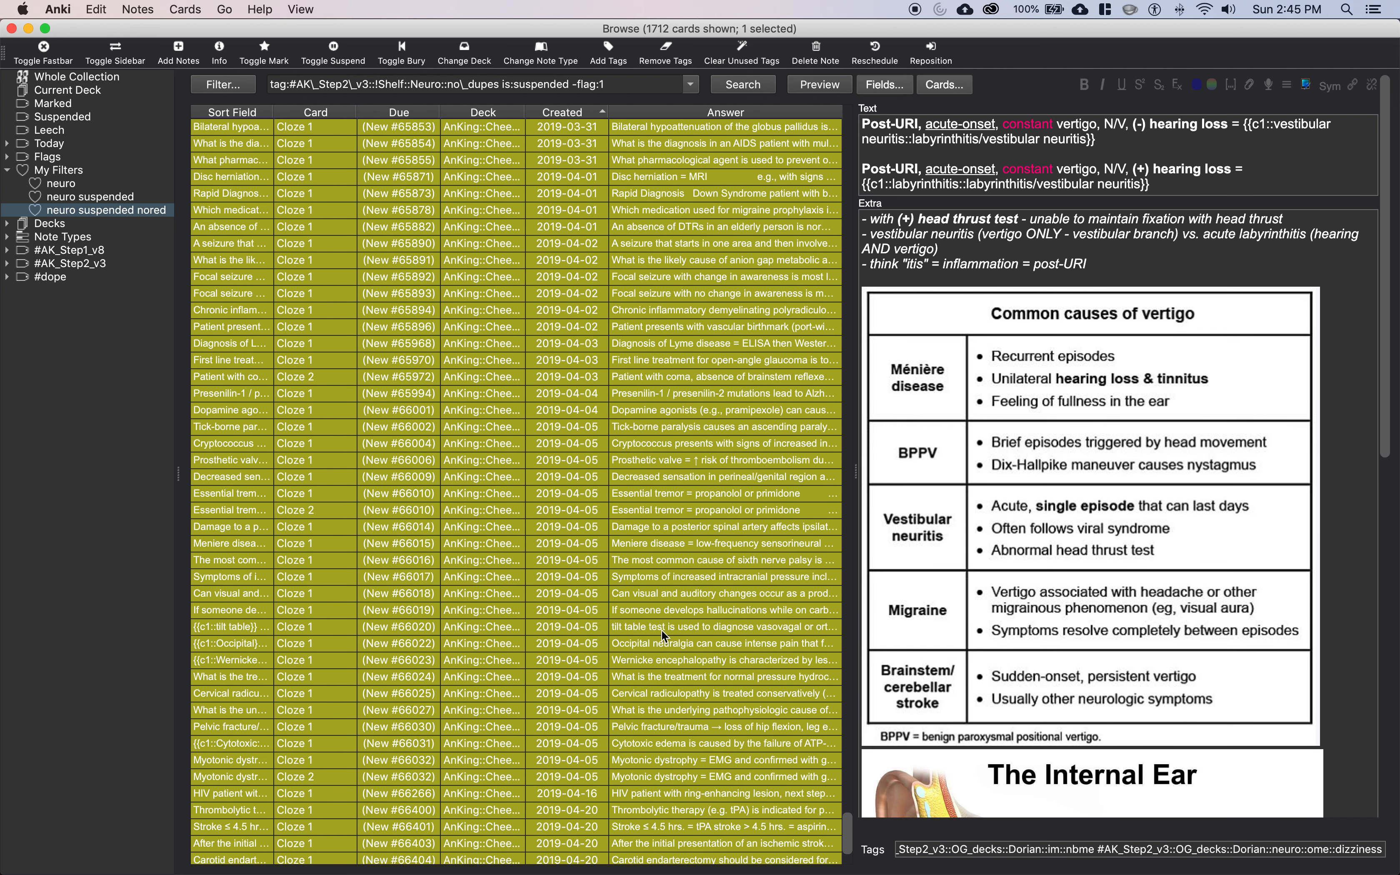
pyautogui.scroll(-7, 852, 825)
pyautogui.scroll(9, 852, 825)
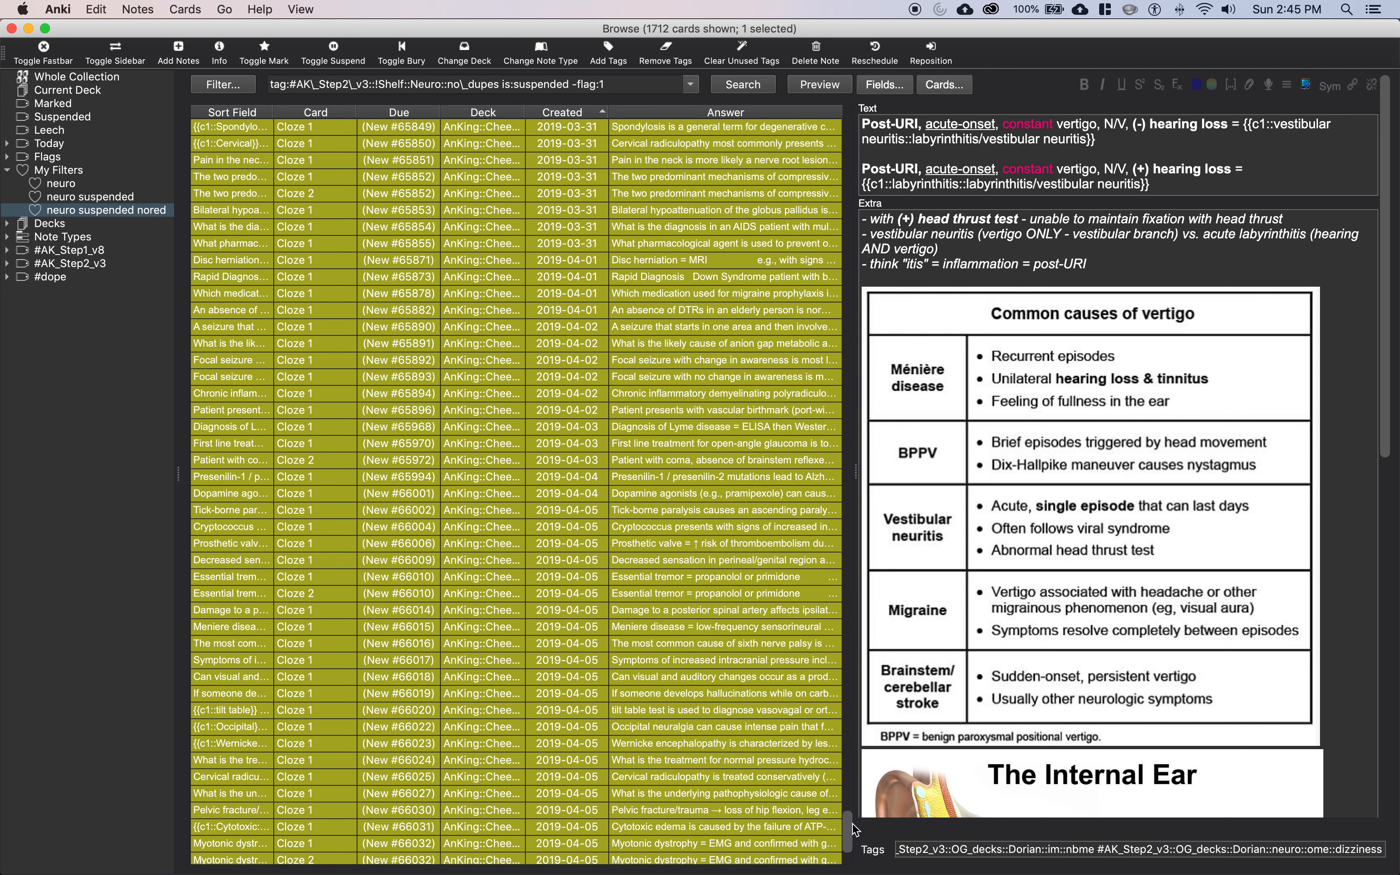
# Unsuspend the consecutive cards from the first Cushing reaction card through the statins card near the start of the list.
pyautogui.click(848, 424)
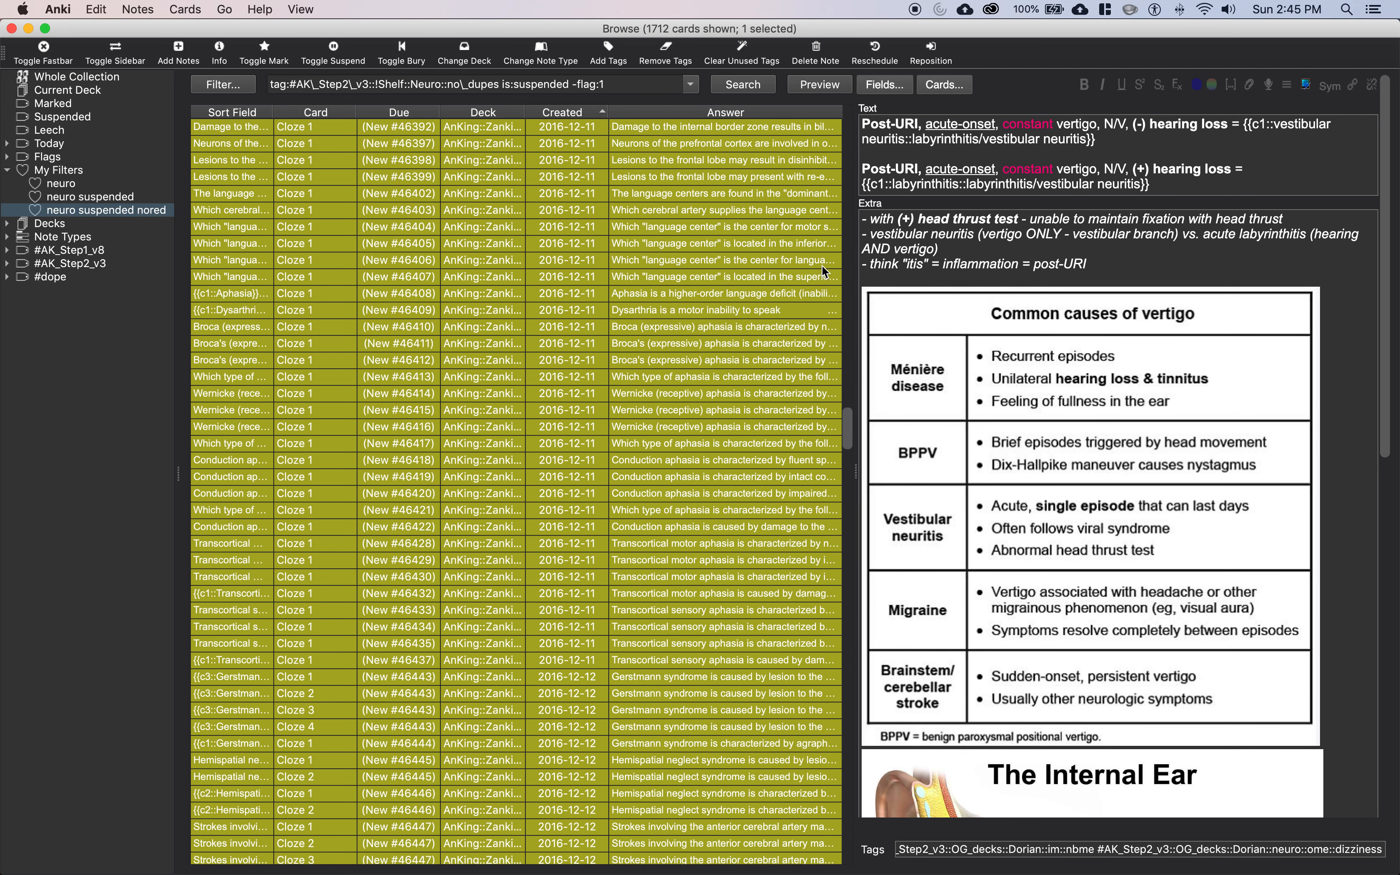
pyautogui.click(846, 110)
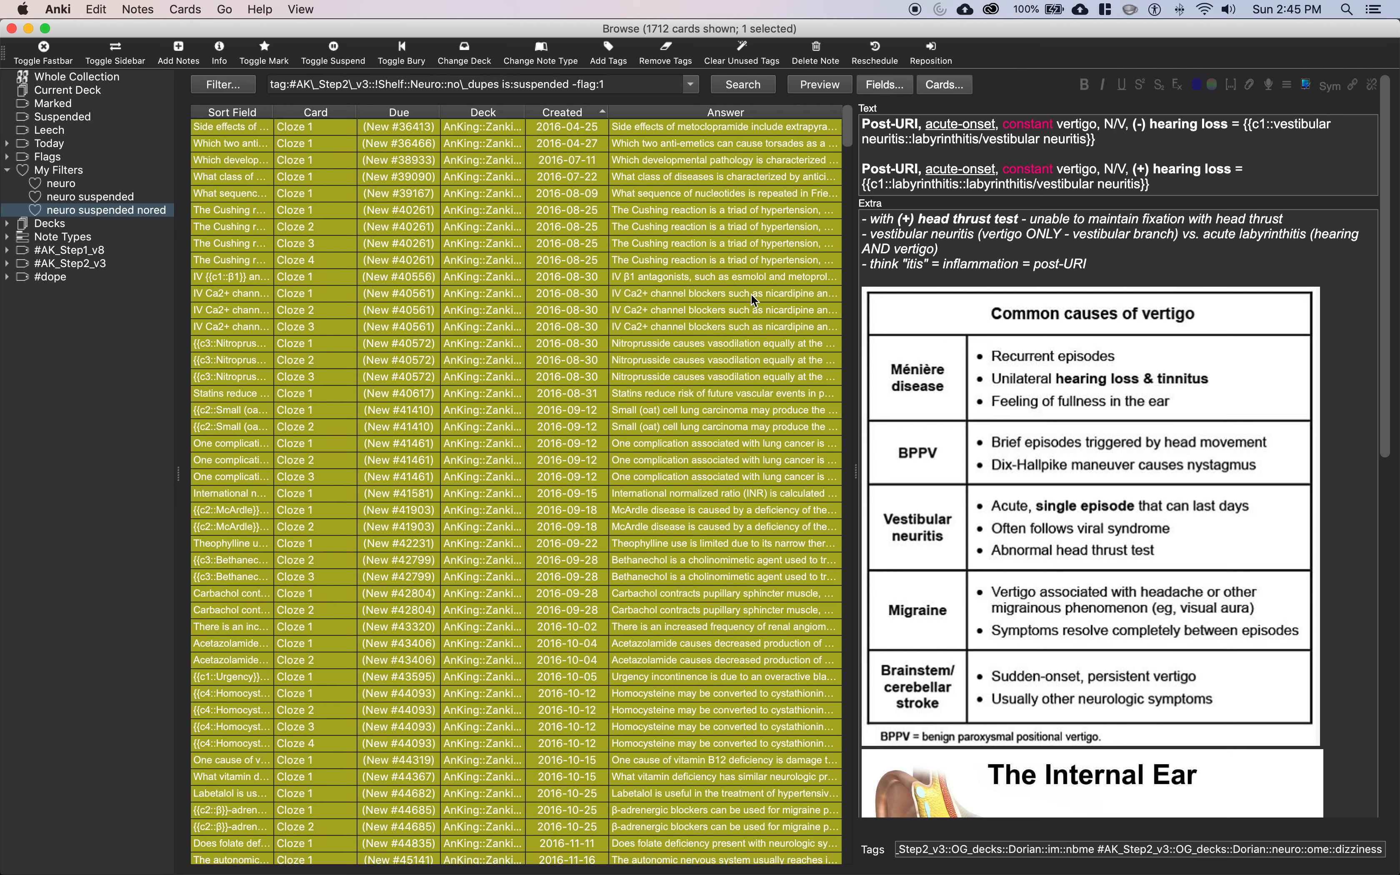
pyautogui.click(655, 214)
pyautogui.hotkey('shift', 'Down')
pyautogui.hotkey('shift', 'Down')
pyautogui.hotkey('shift', 'Down')
pyautogui.hotkey('shift', 'Down')
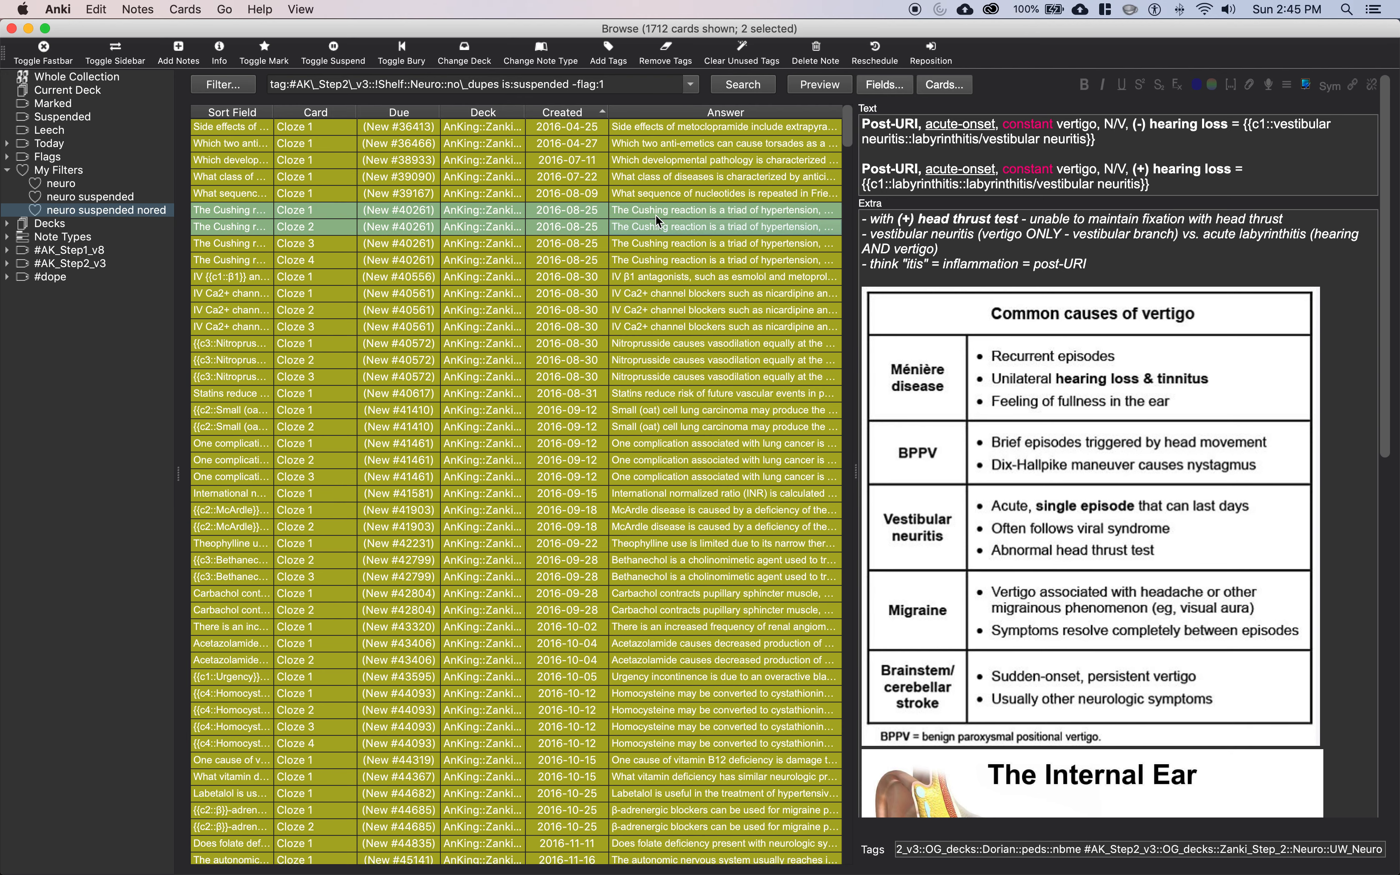
pyautogui.hotkey('shift', 'Down')
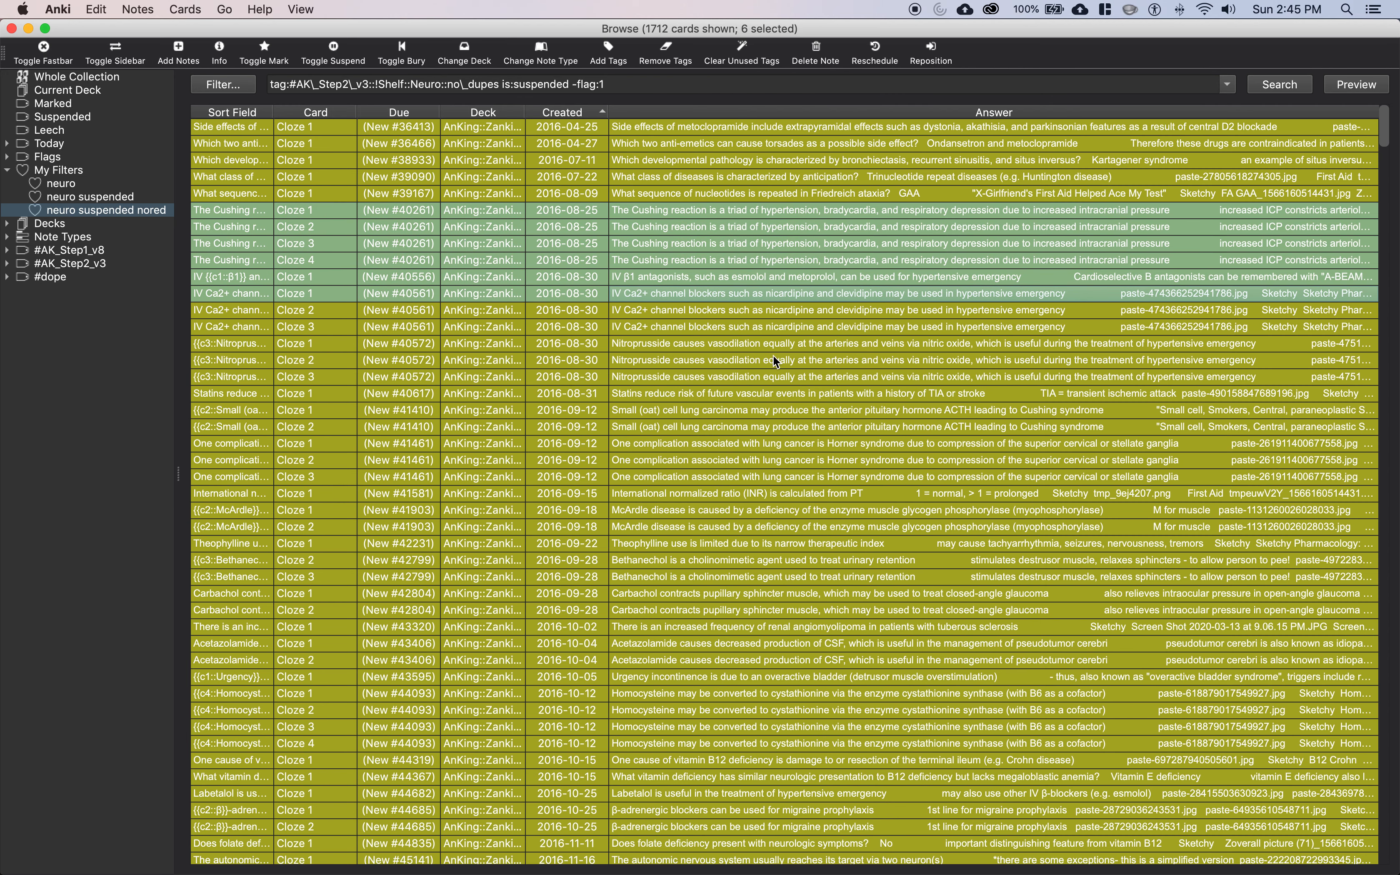
pyautogui.keyDown('shift'); pyautogui.click(685, 393); pyautogui.keyUp('shift')
pyautogui.press('super+j')
pyautogui.click(694, 439)
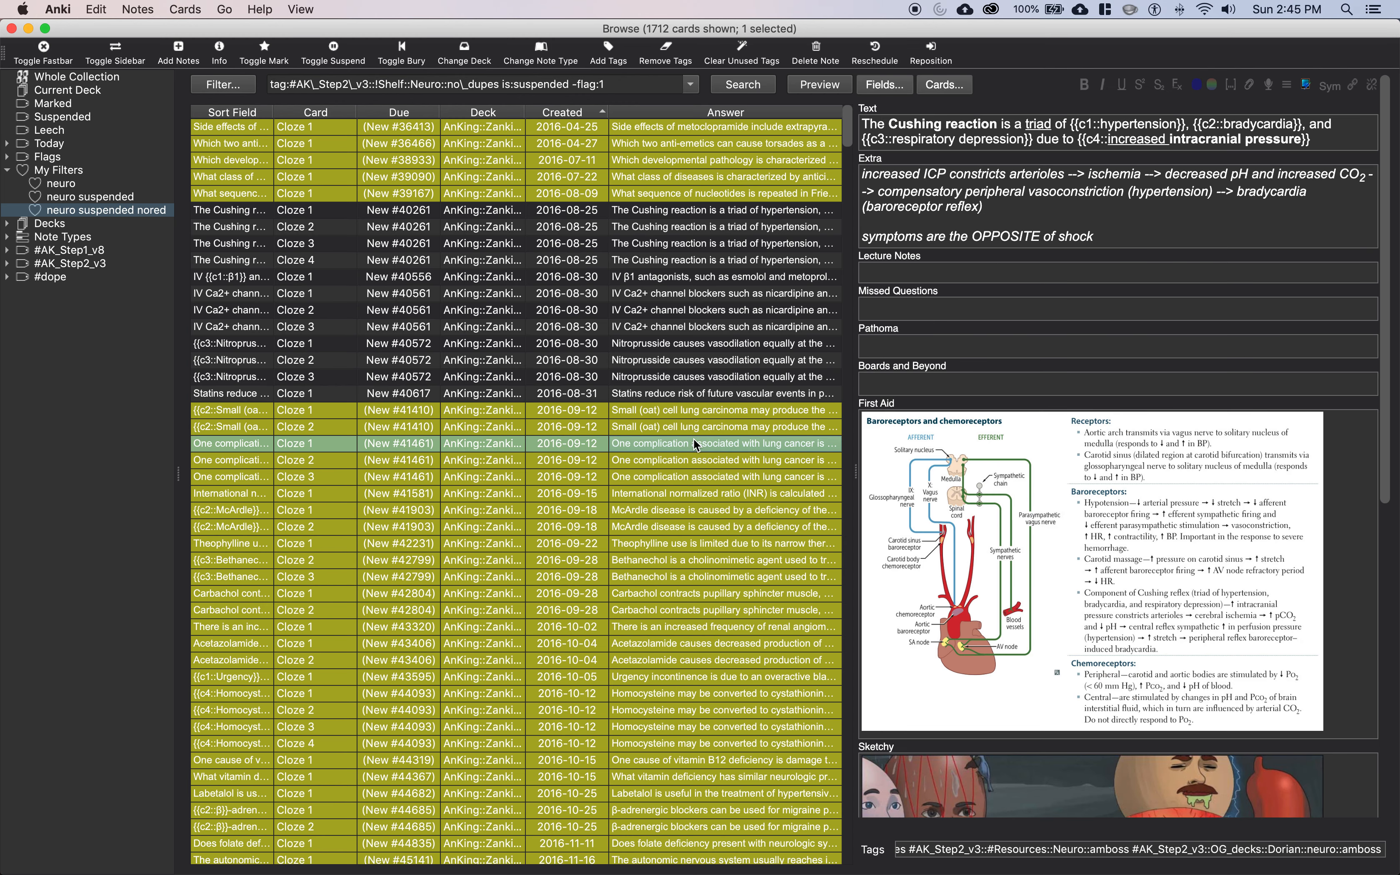
# Red-flag both small (oat) cell lung carcinoma cards, Cloze 1 and Cloze 2.
pyautogui.click(673, 424)
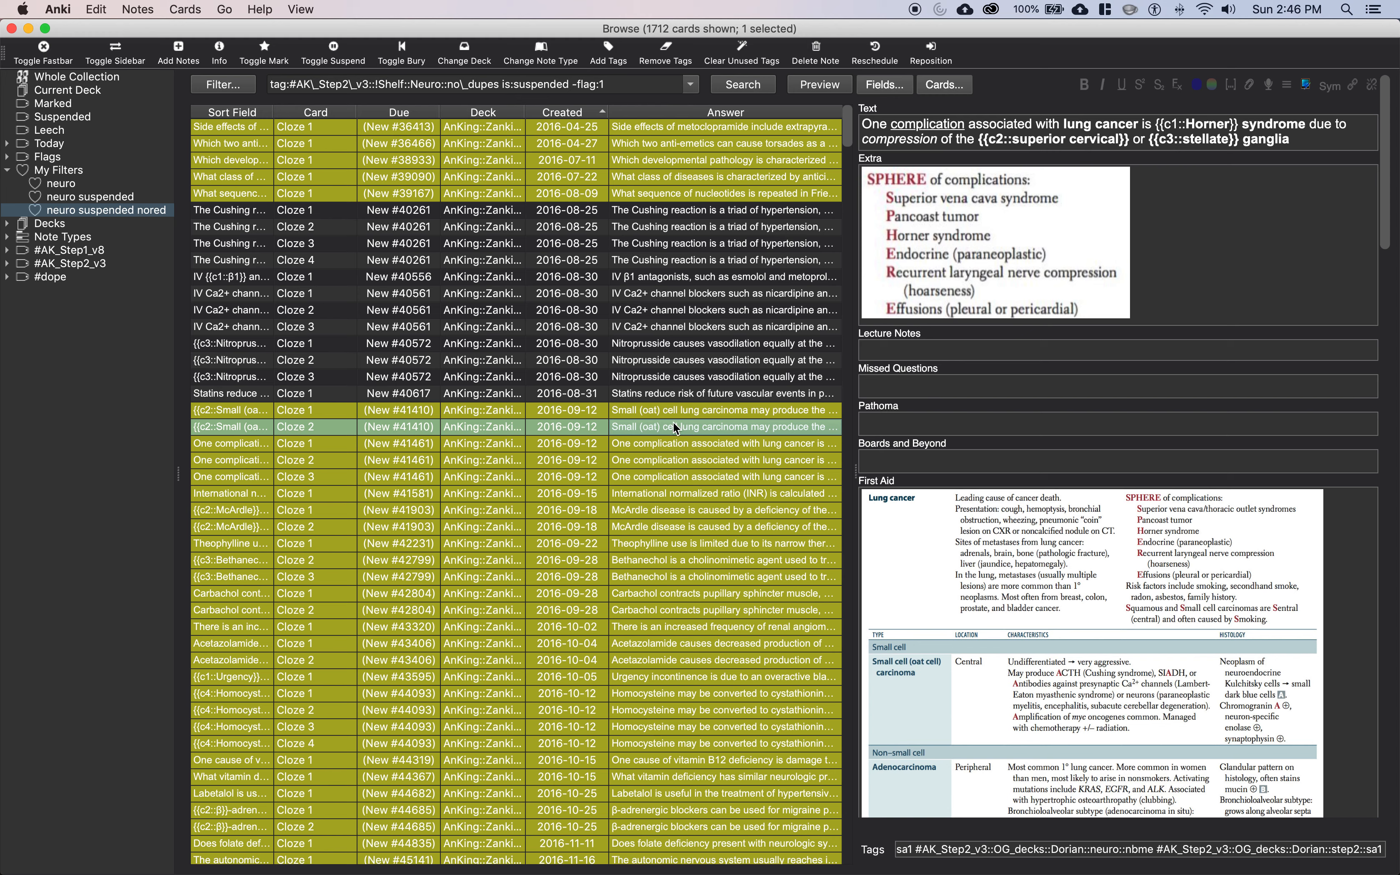
pyautogui.keyDown('shift'); pyautogui.click(666, 409); pyautogui.keyUp('shift')
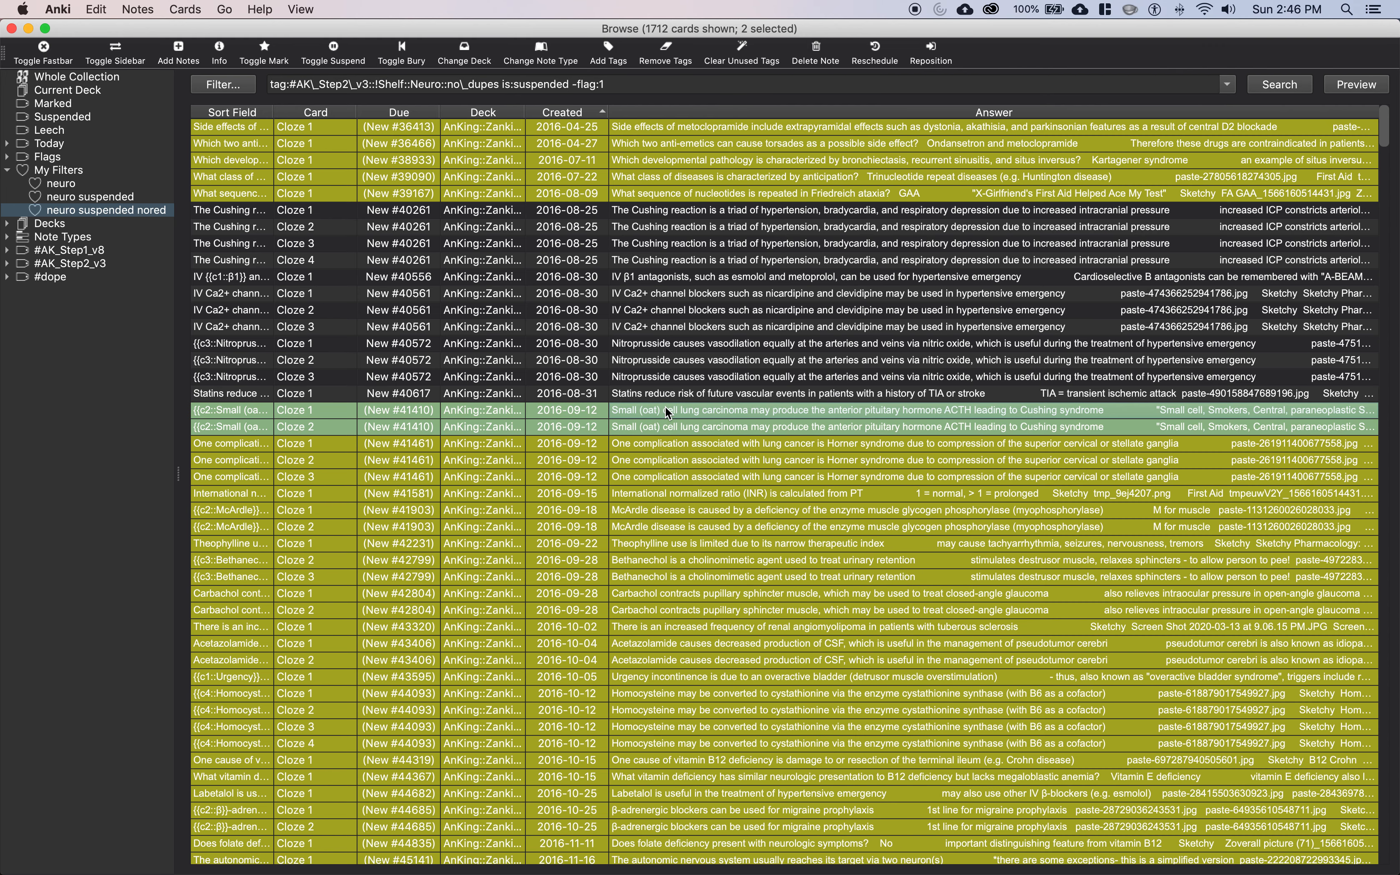
pyautogui.press('super+j')
pyautogui.click(694, 440)
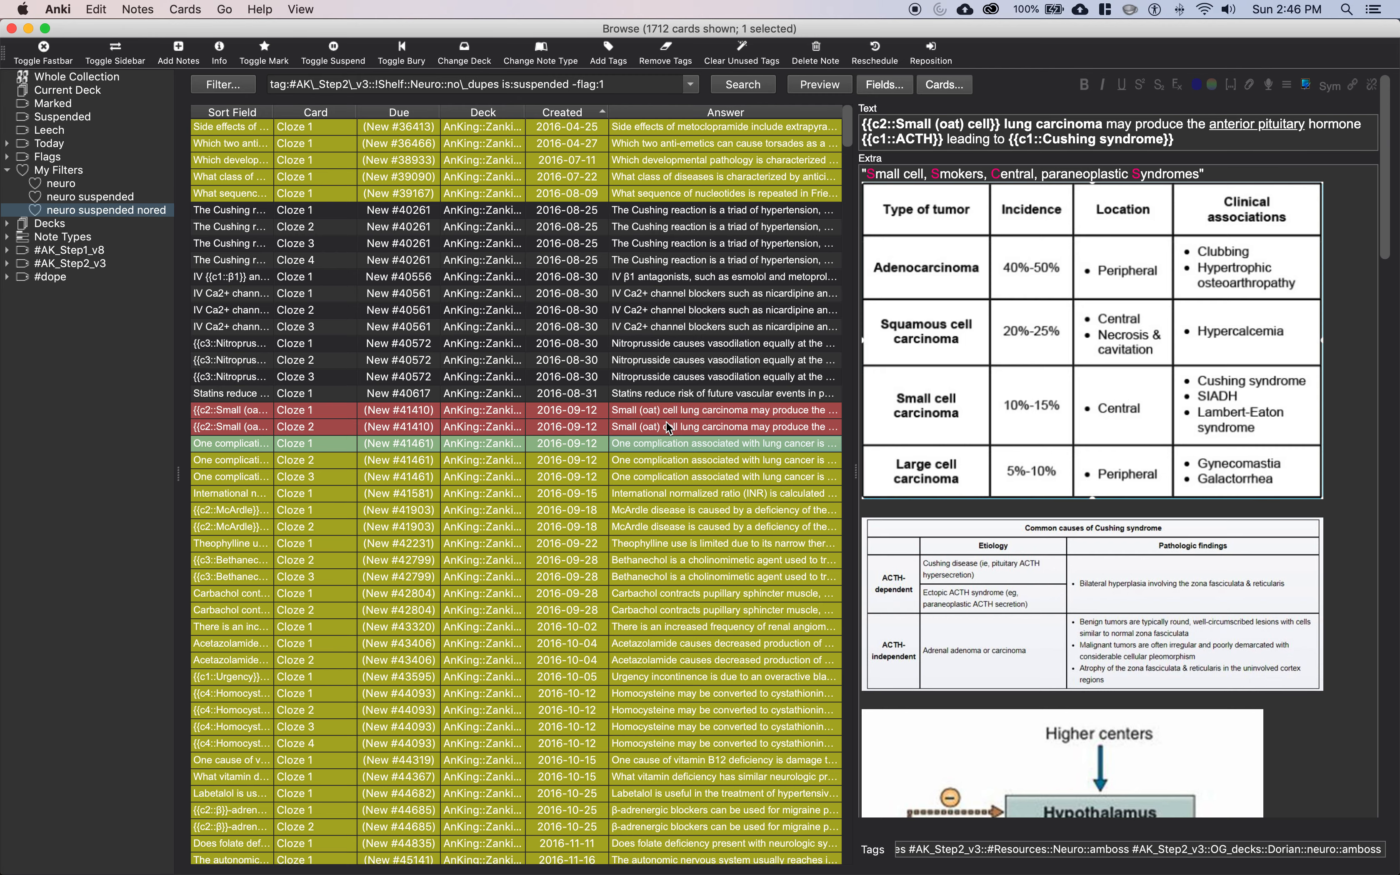
pyautogui.click(666, 425)
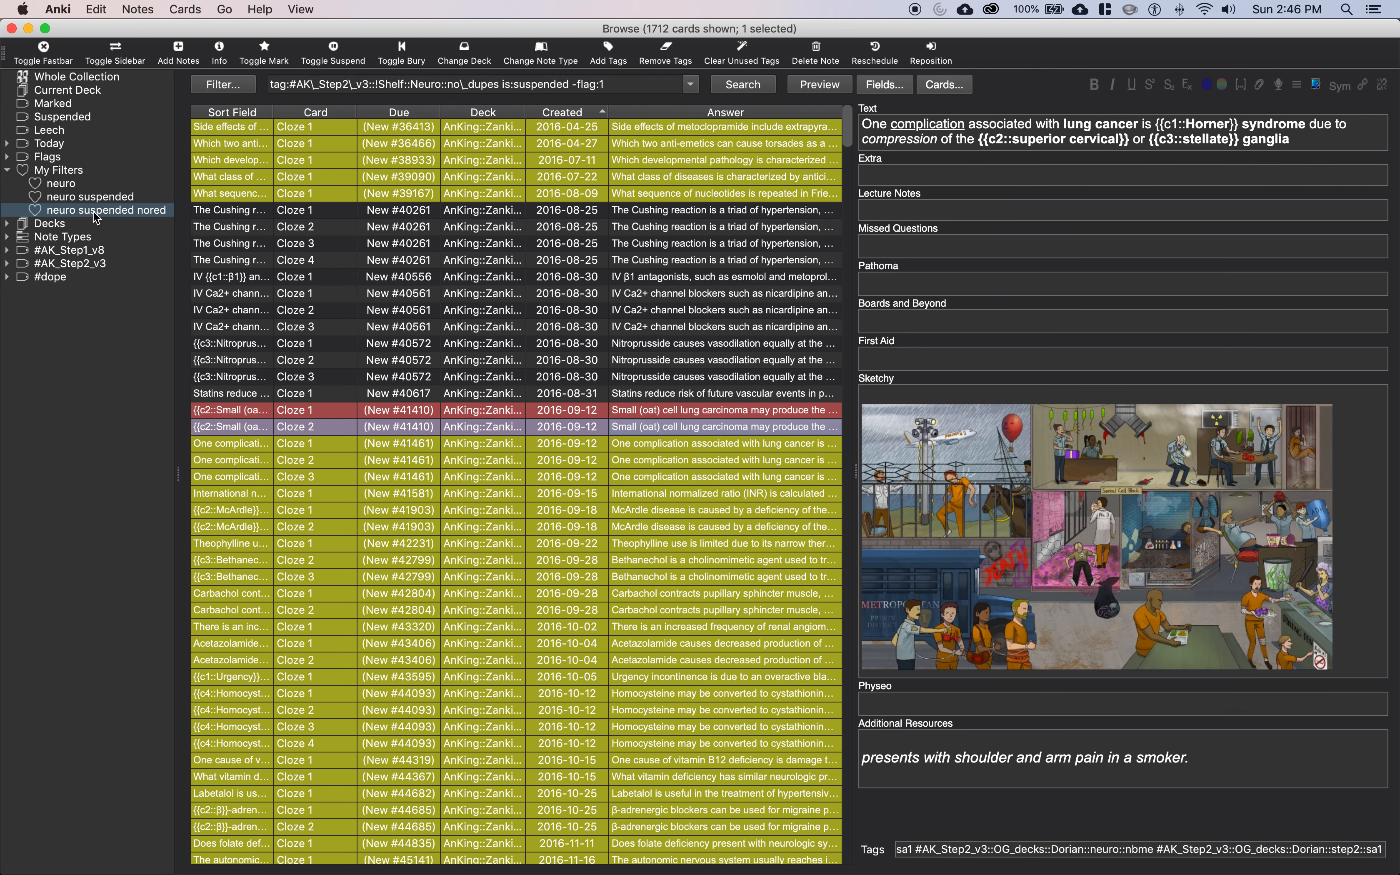
# Reapply the "neuro suspended nored" filter to refresh the card list, look through it and close the card browser.
pyautogui.click(93, 213)
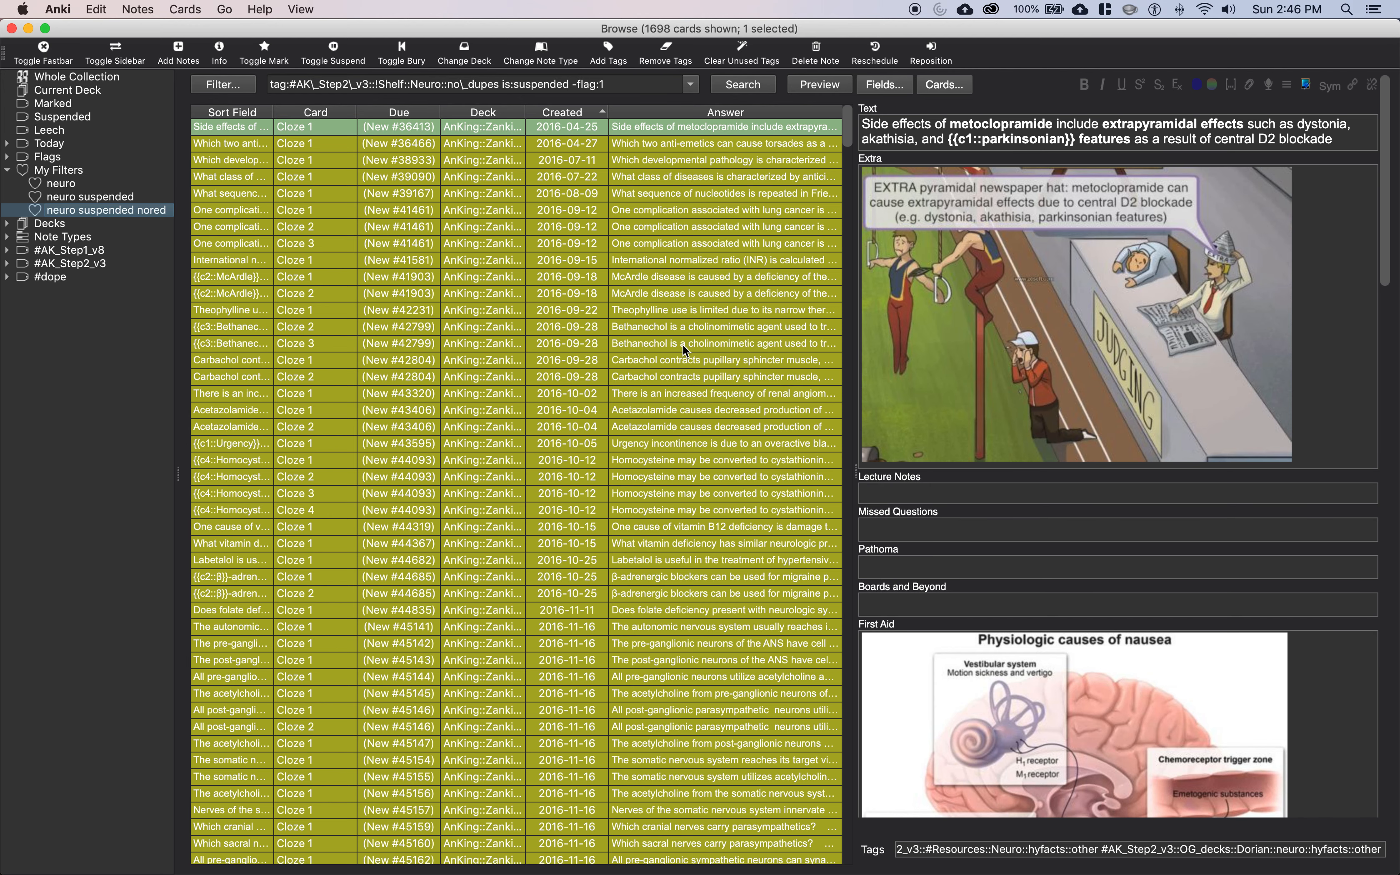
pyautogui.scroll(-5, 683, 344)
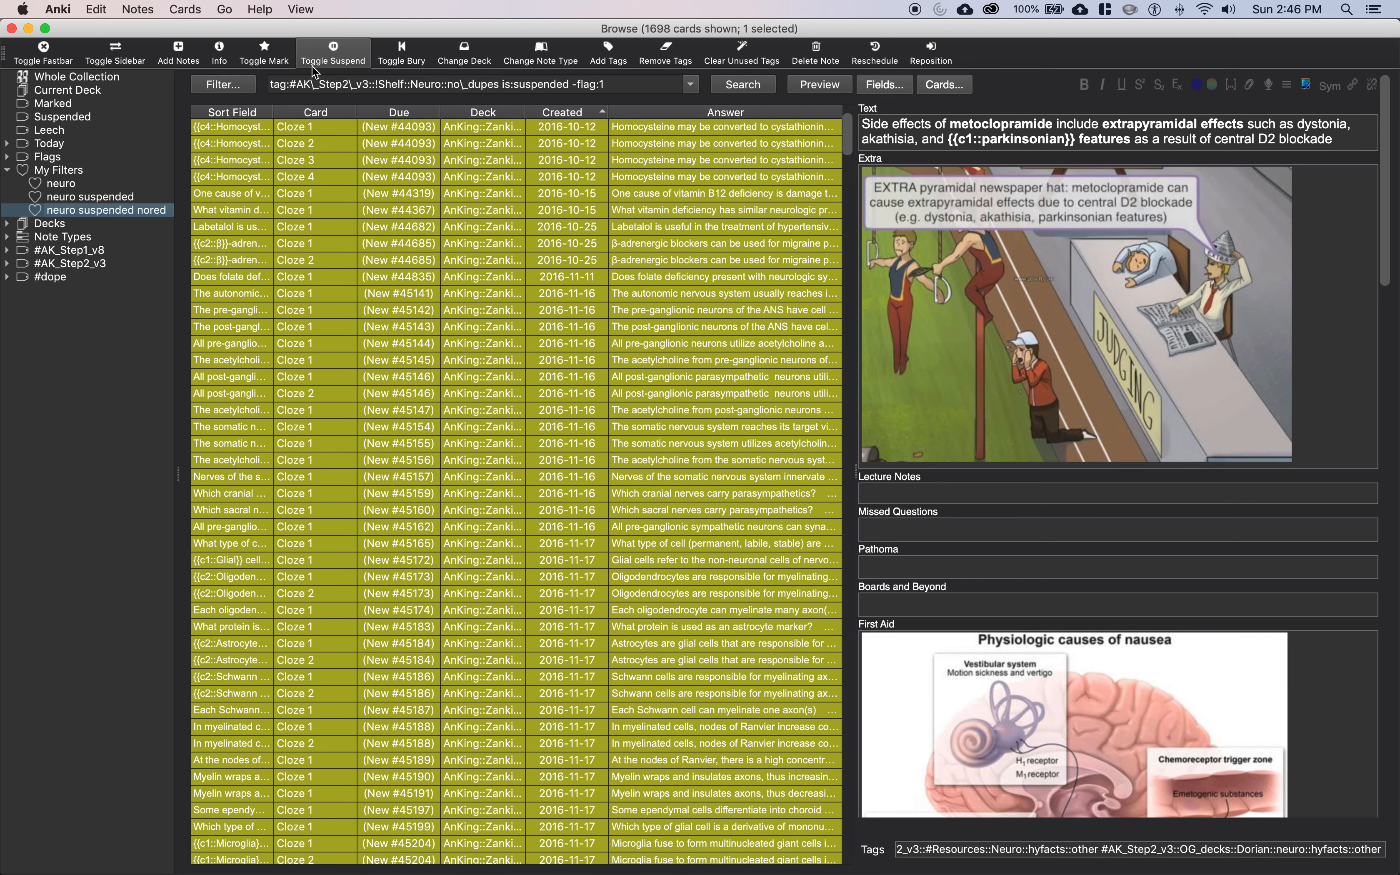
pyautogui.click(369, 399)
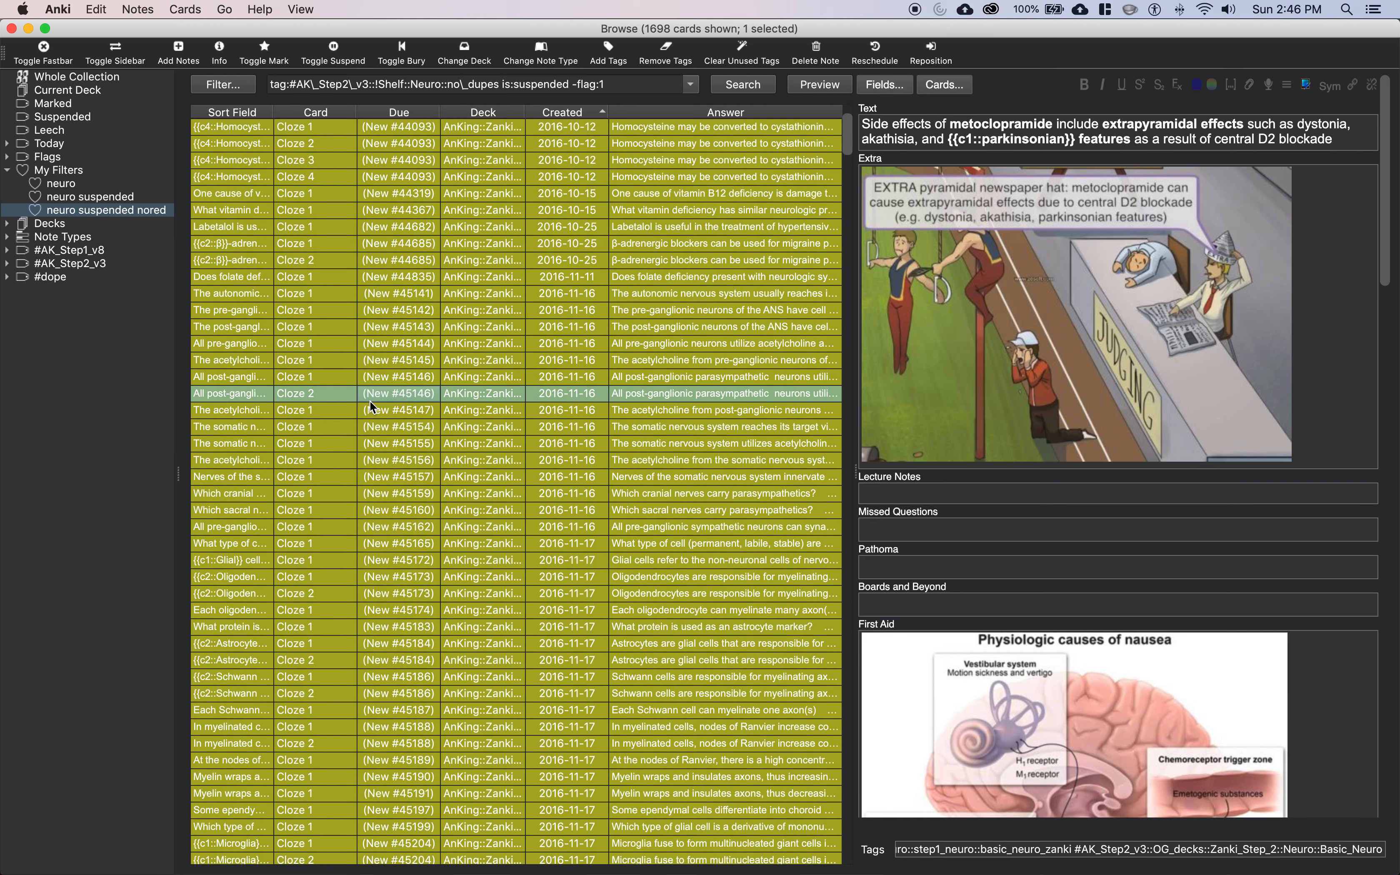
pyautogui.click(12, 29)
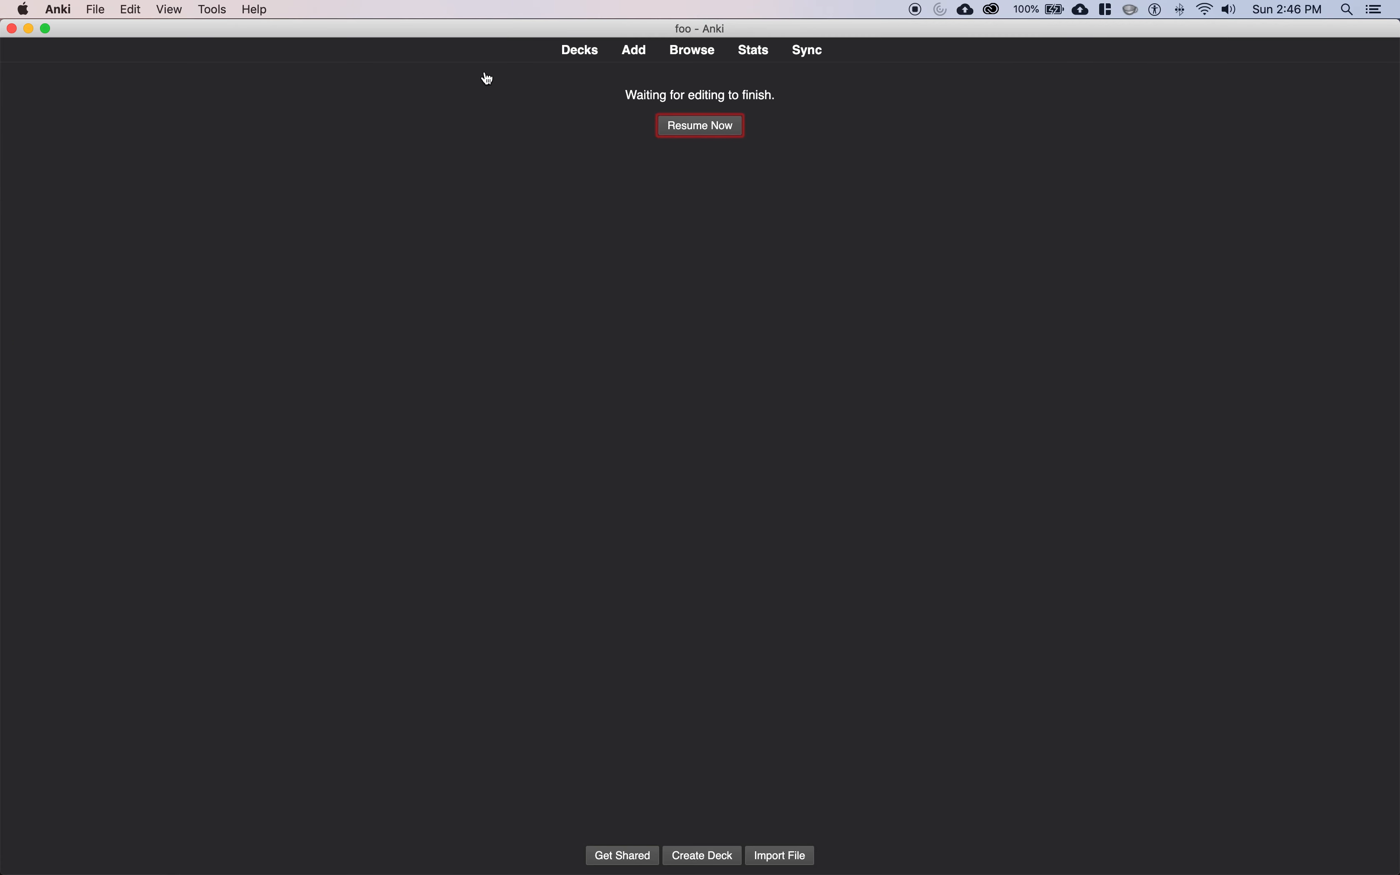